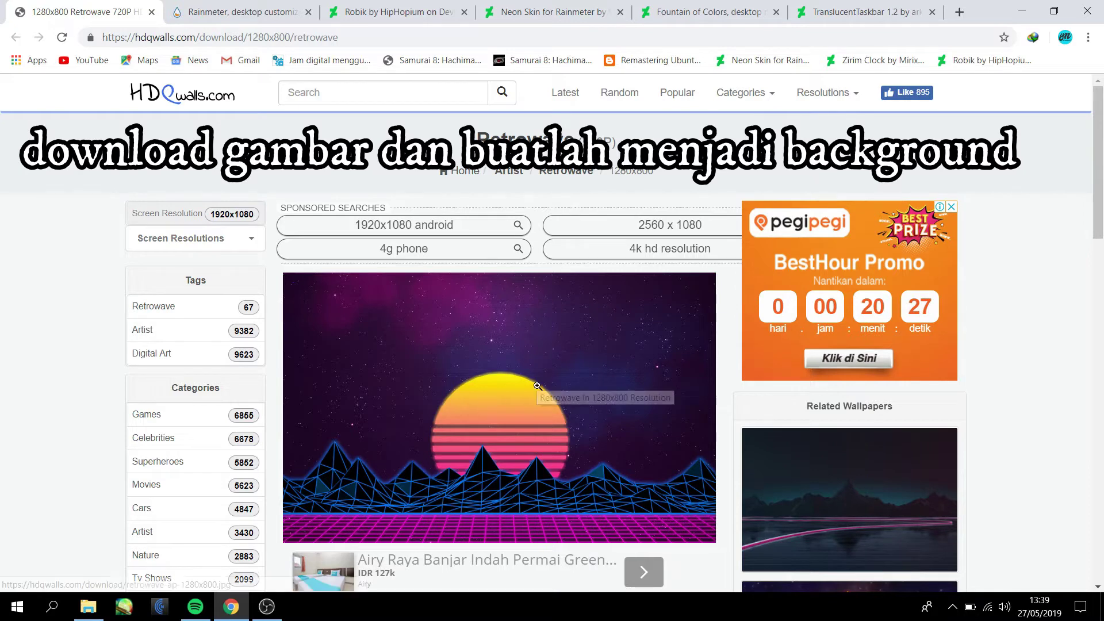
# Download the original-resolution Retrowave wallpaper and save it to the Desktop as the JPEG image retrowave-ap
pyautogui.scroll(-3, 537, 381)
pyautogui.scroll(-2, 548, 294)
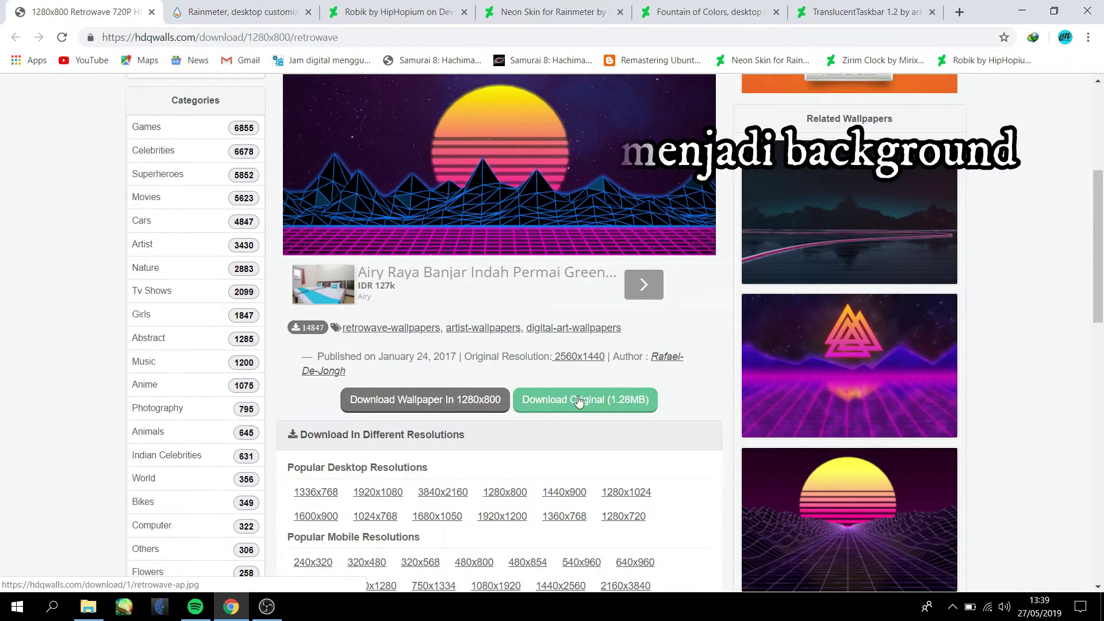
pyautogui.click(578, 401)
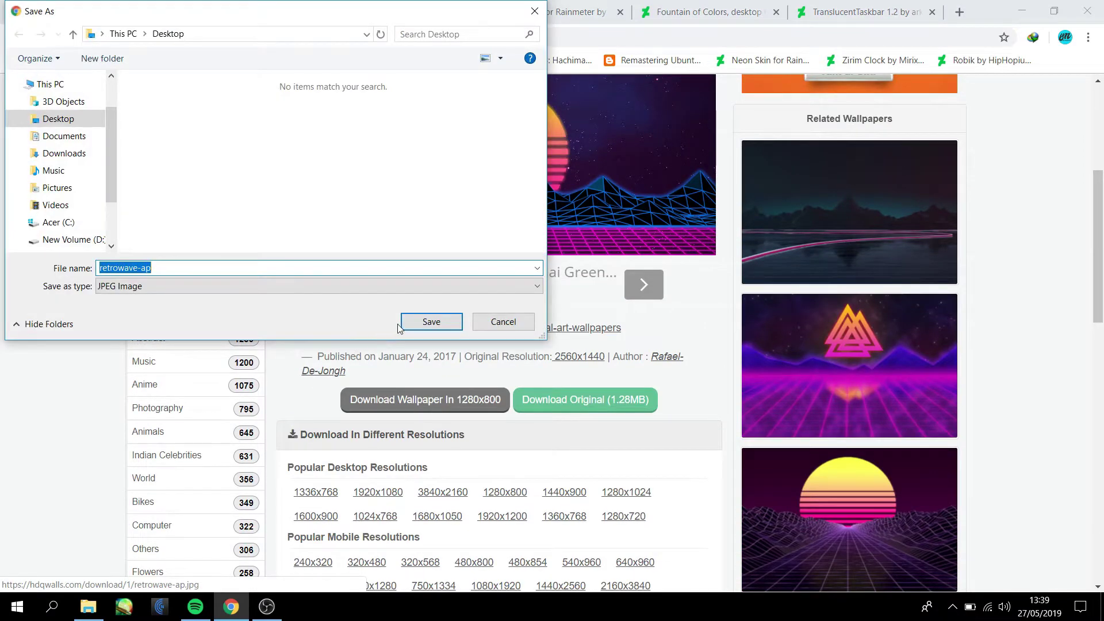
pyautogui.click(431, 322)
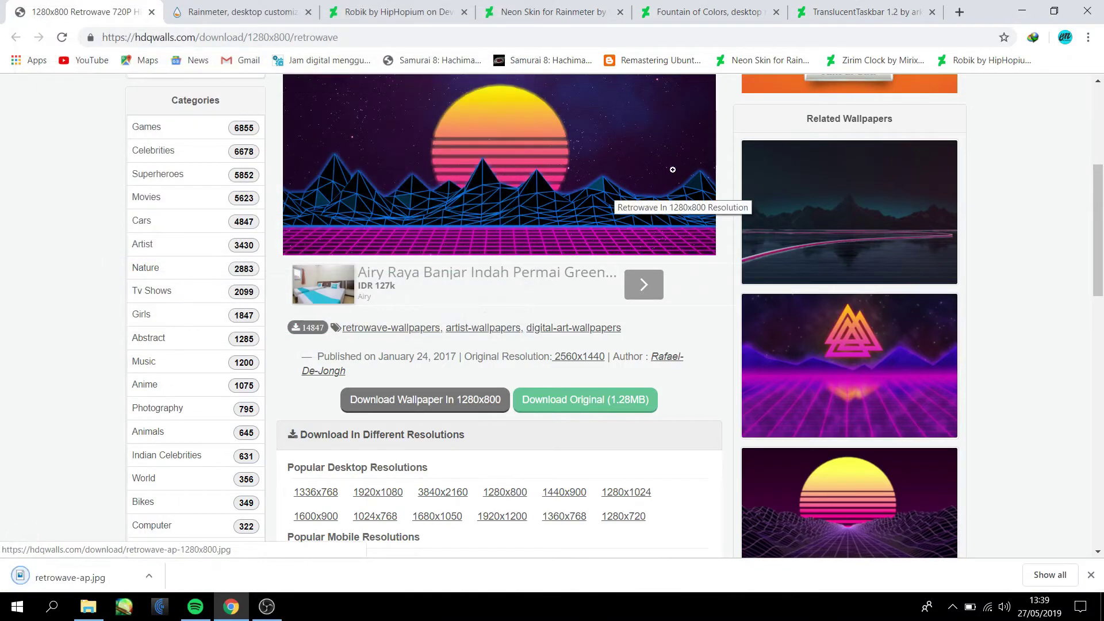
# Set the retrowave-ap image on the desktop as the desktop background
pyautogui.click(1022, 11)
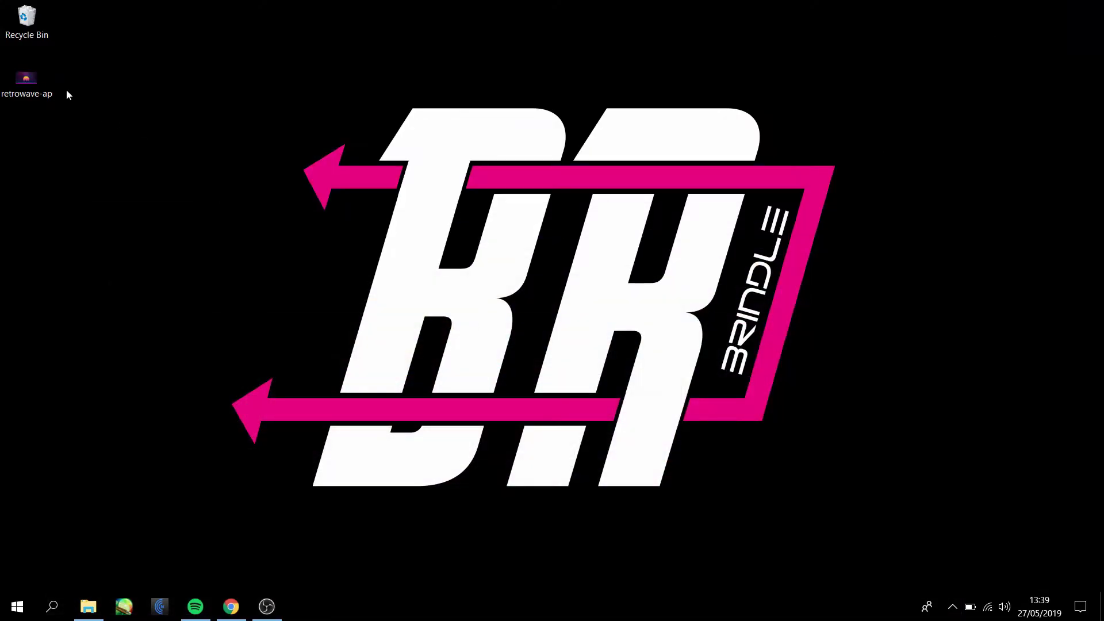
pyautogui.rightClick(42, 82)
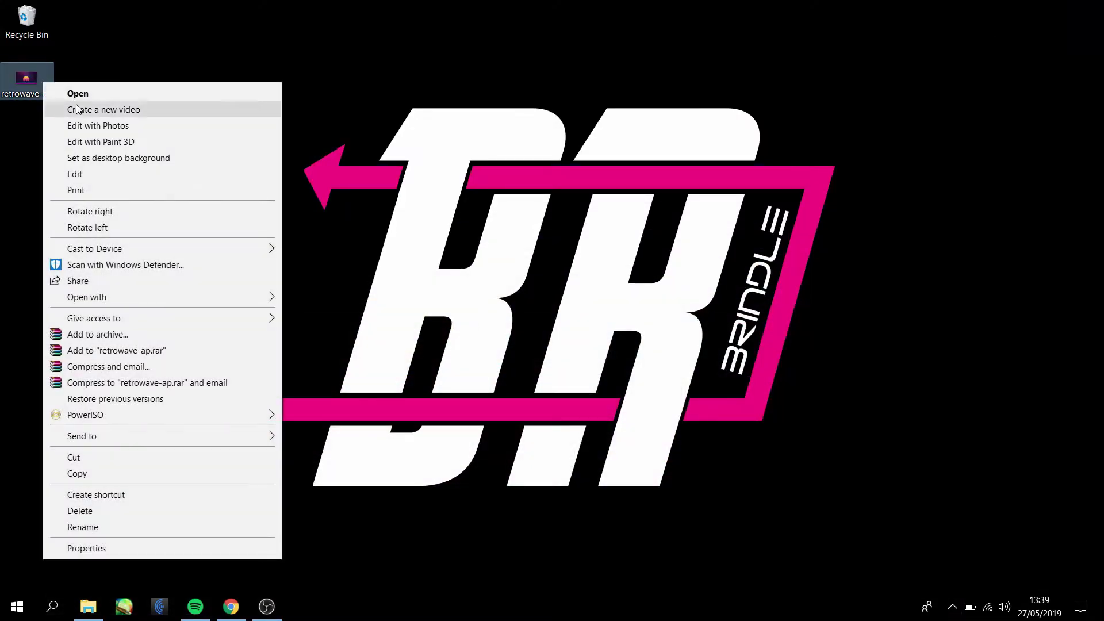
pyautogui.click(84, 157)
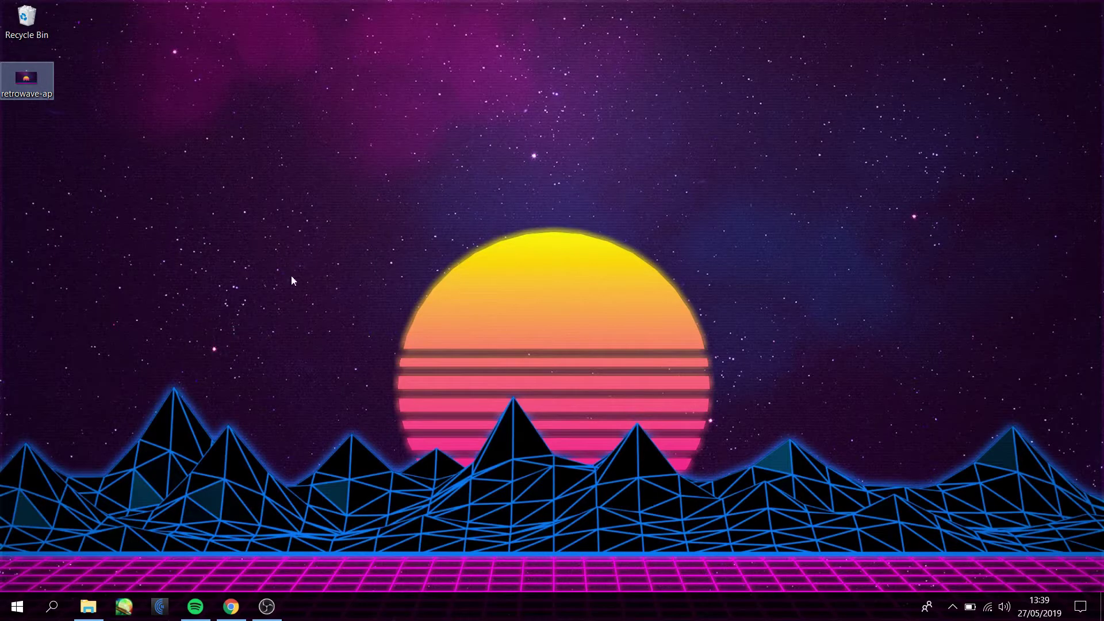
pyautogui.rightClick(393, 172)
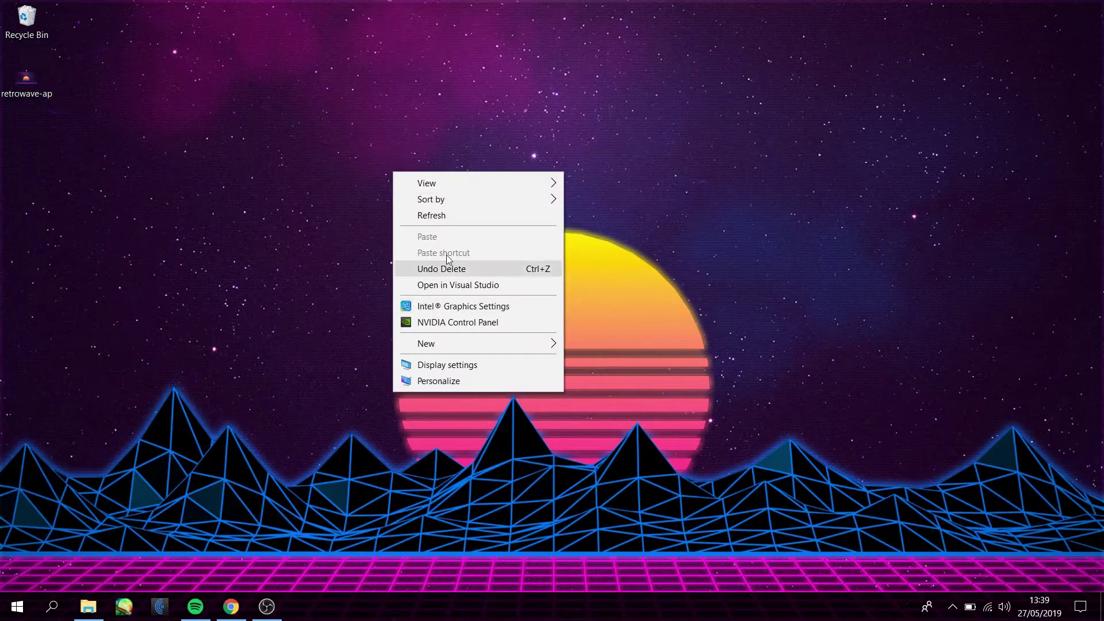
pyautogui.click(441, 215)
pyautogui.rightClick(426, 191)
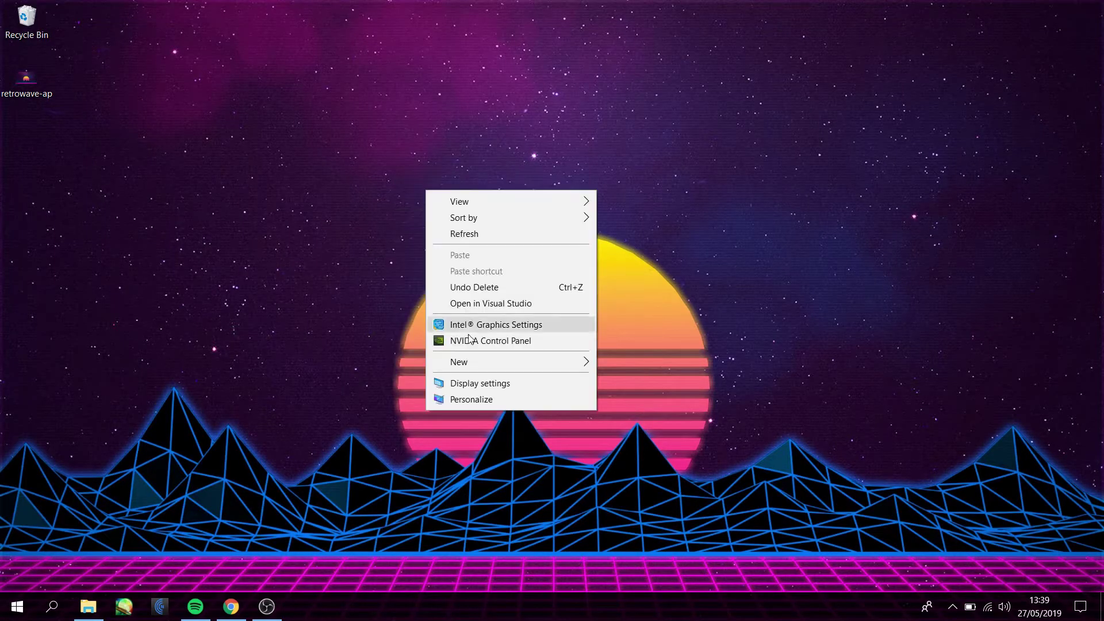
pyautogui.click(466, 382)
pyautogui.click(842, 10)
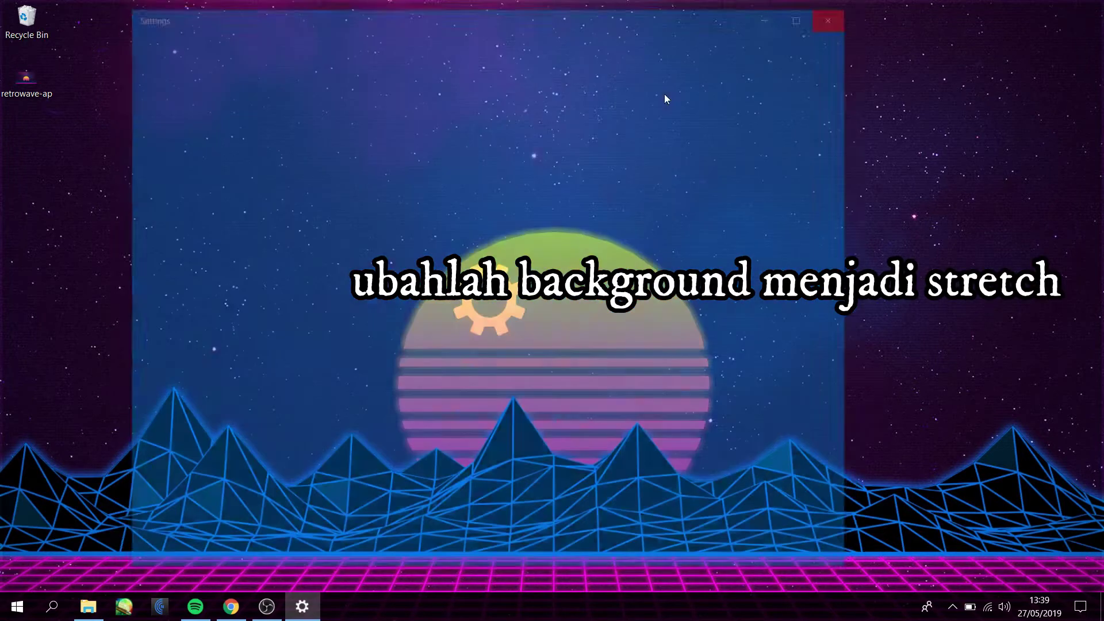
# Set the fit of the desktop background picture to Stretch in the personalization settings and close them
pyautogui.rightClick(454, 170)
pyautogui.click(501, 378)
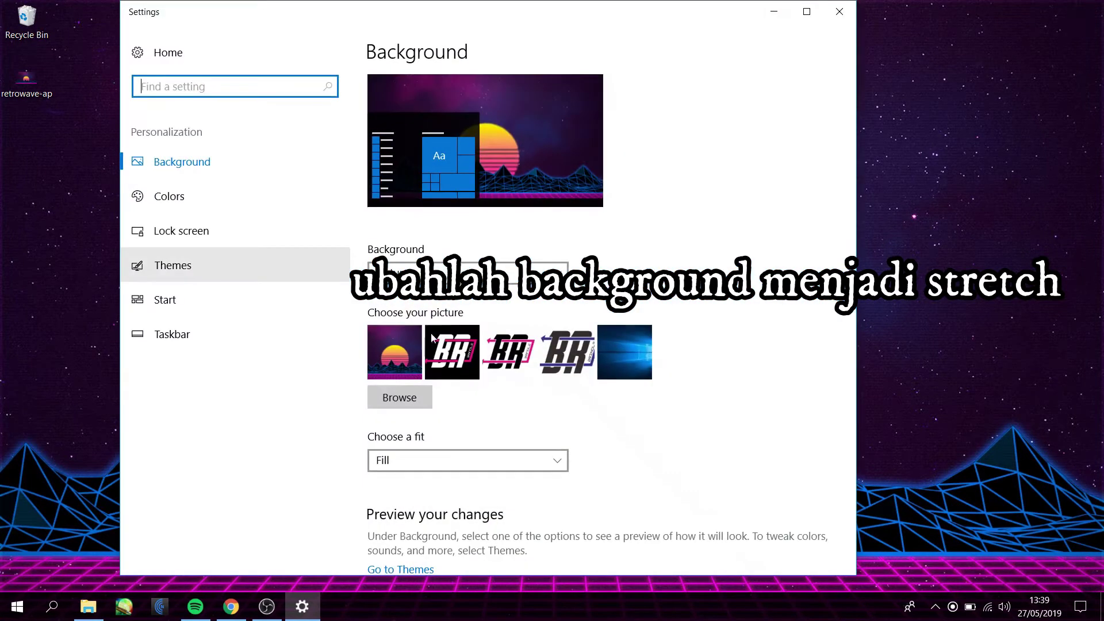
pyautogui.click(471, 461)
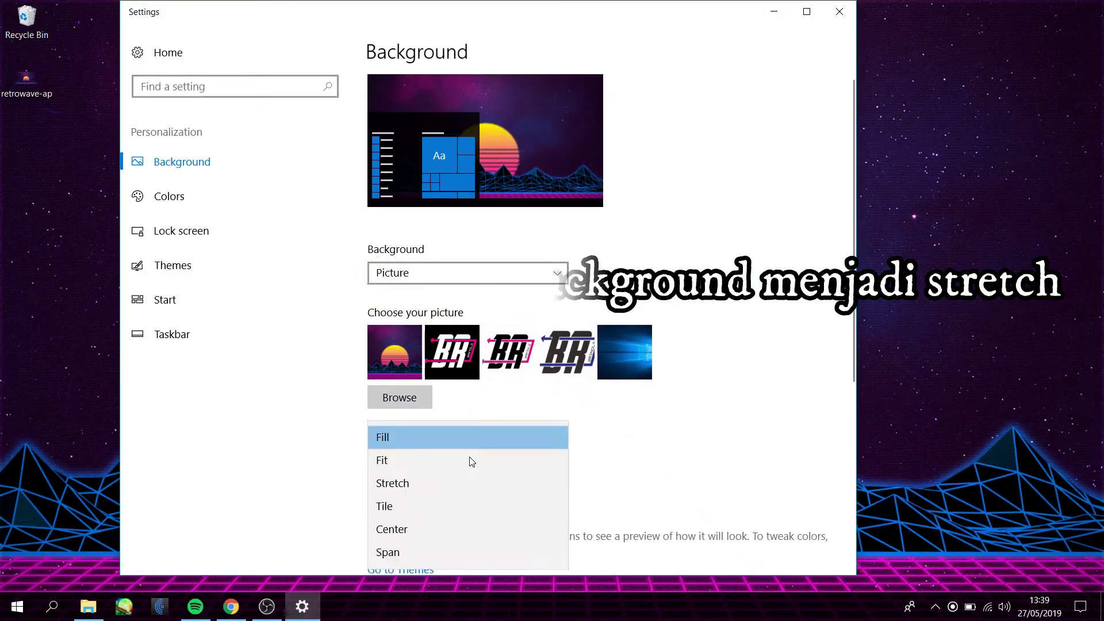
pyautogui.click(468, 486)
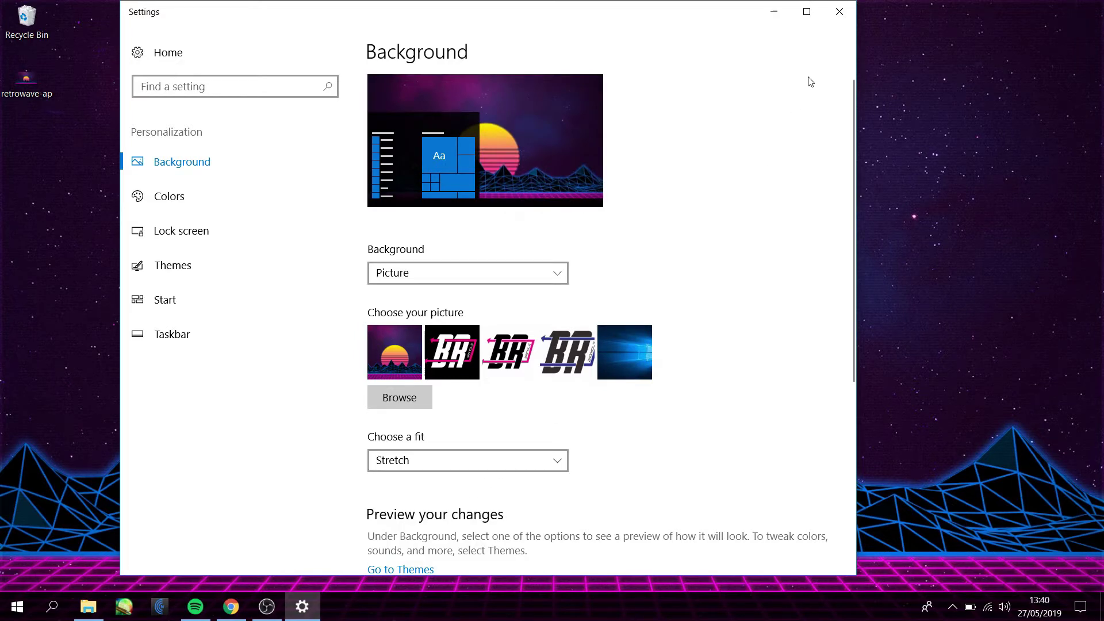
pyautogui.click(839, 11)
pyautogui.rightClick(637, 146)
pyautogui.click(676, 190)
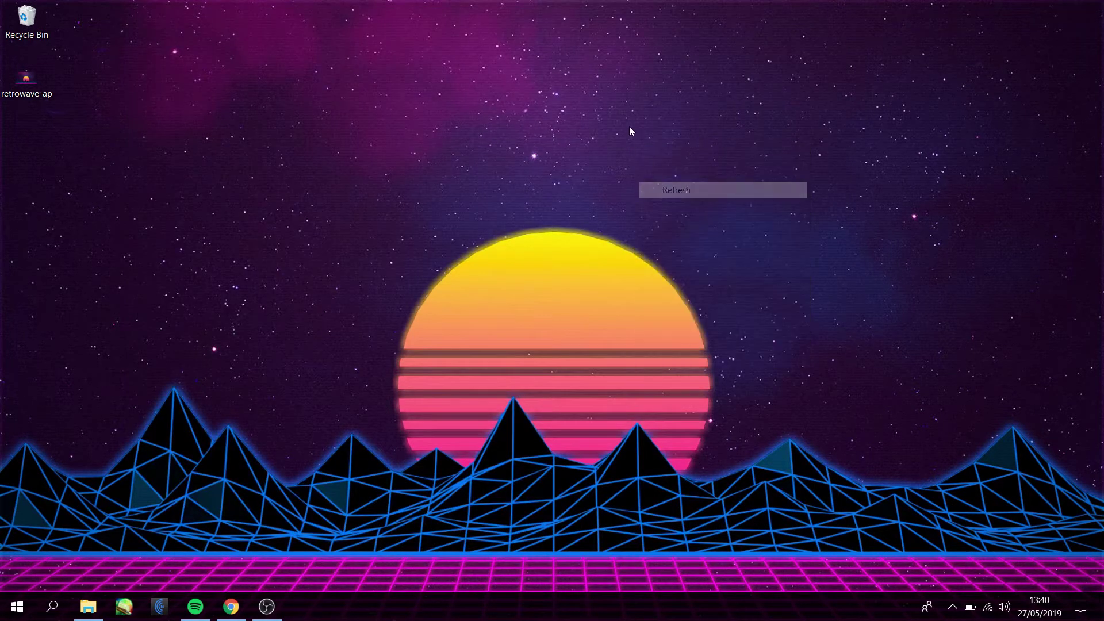
pyautogui.rightClick(629, 127)
pyautogui.click(655, 168)
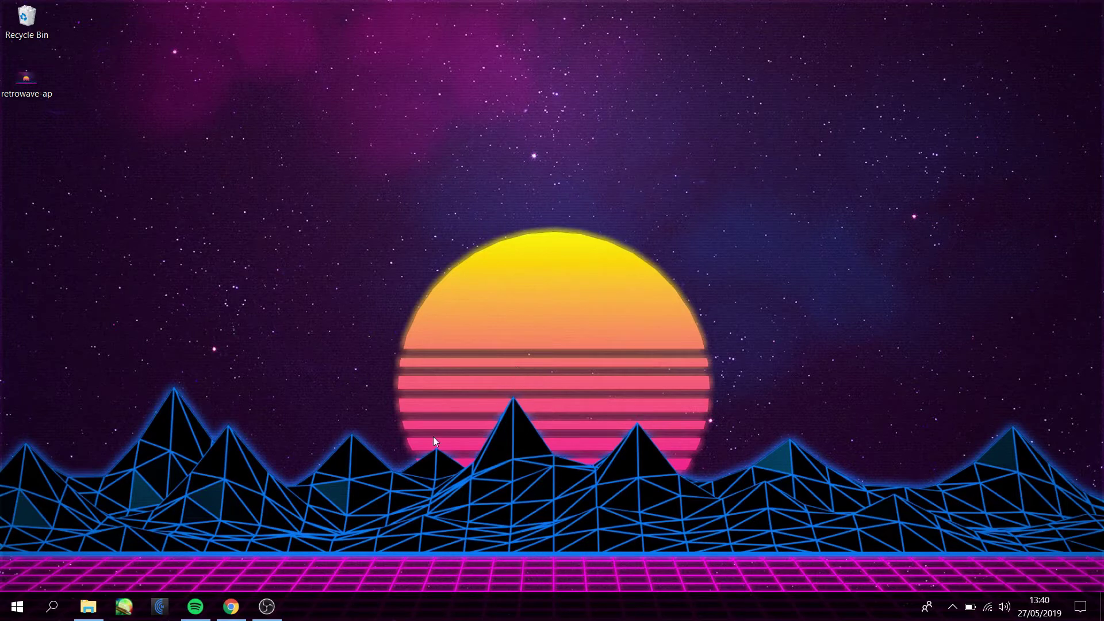
# Switch to Chrome and download the Rainmeter 4.3 Final Release installer from the Rainmeter site as Rainmeter-4.3.exe
pyautogui.click(230, 607)
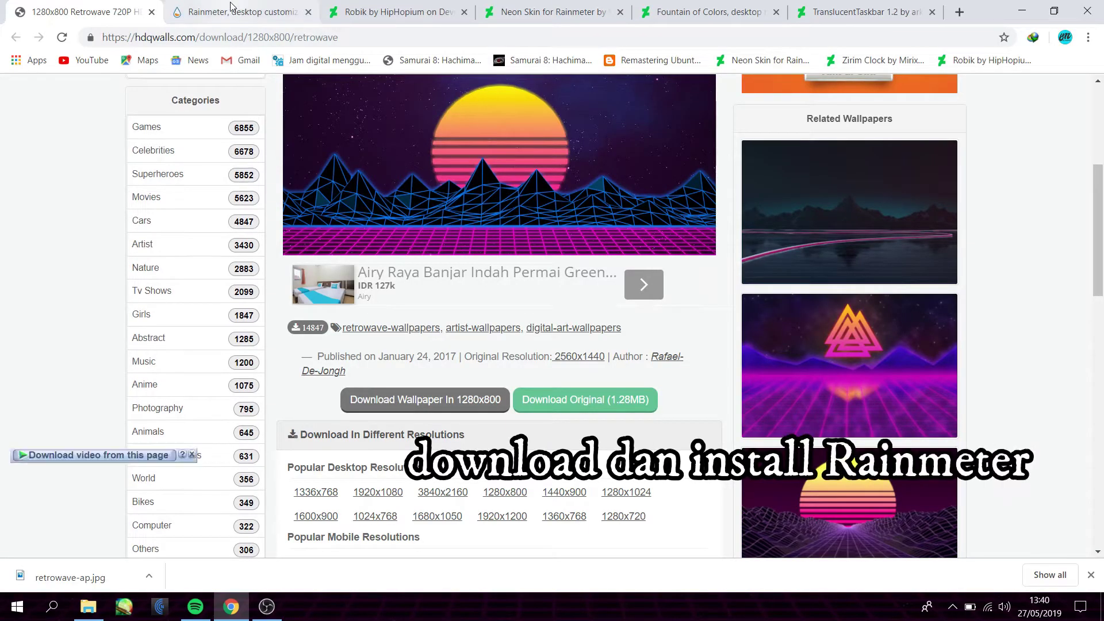
pyautogui.click(241, 11)
pyautogui.scroll(-3, 524, 378)
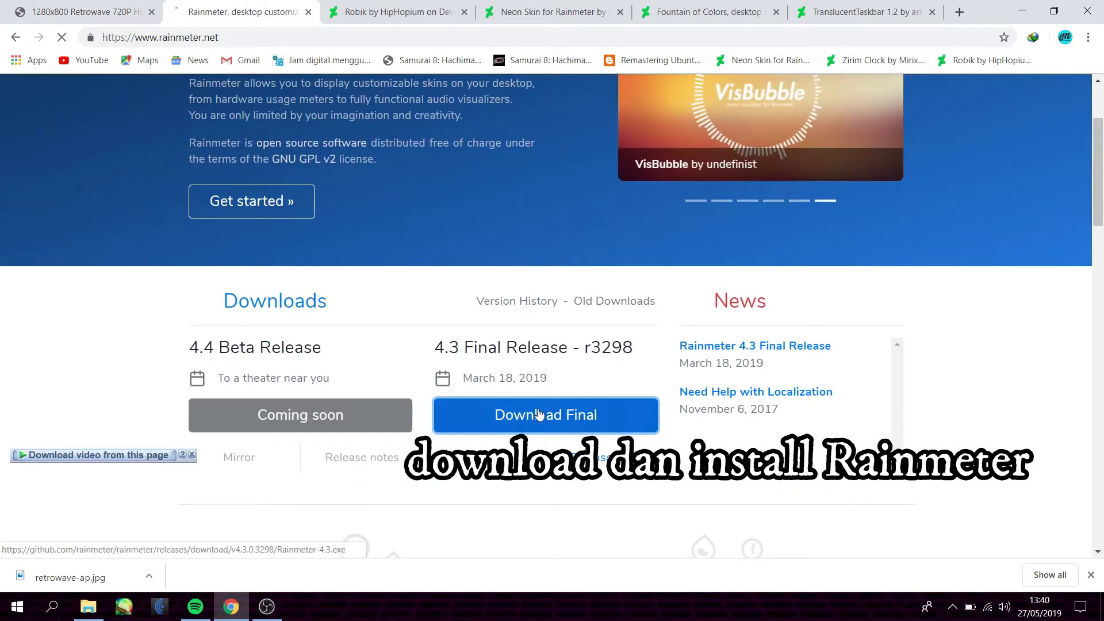
pyautogui.click(536, 417)
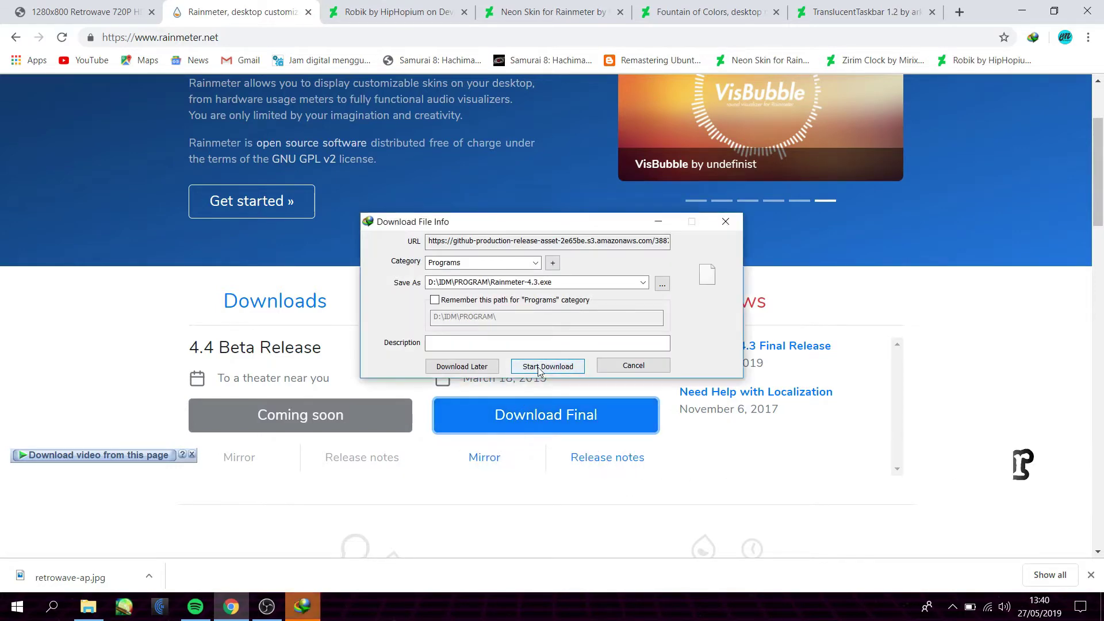
pyautogui.click(538, 368)
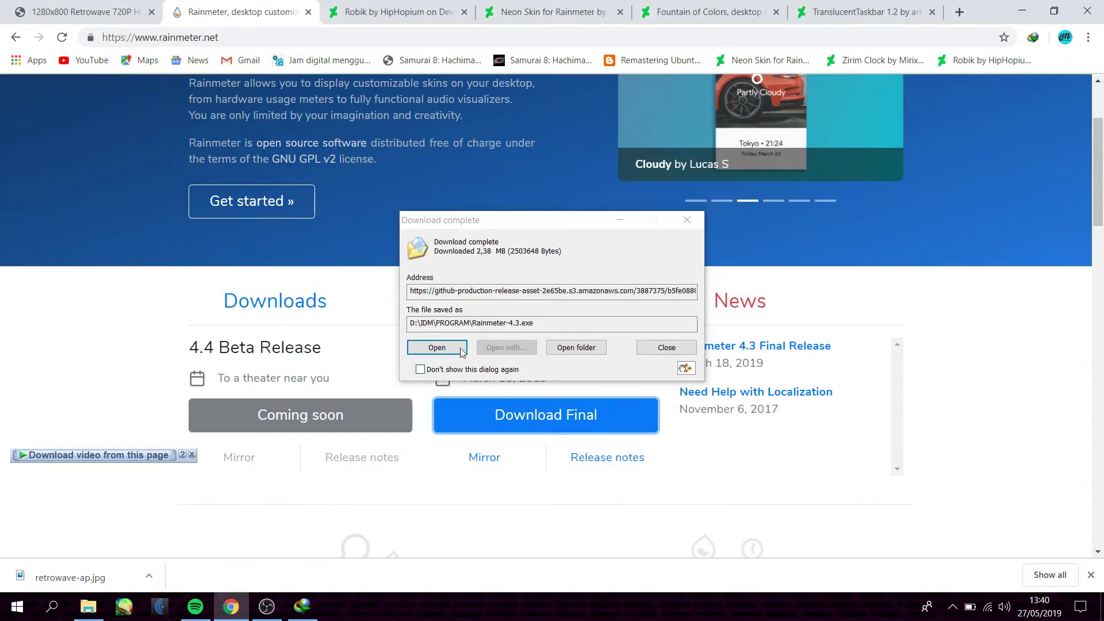
# Run the downloaded Rainmeter installer, complete a standard installation and launch Rainmeter when setup closes
pyautogui.click(452, 352)
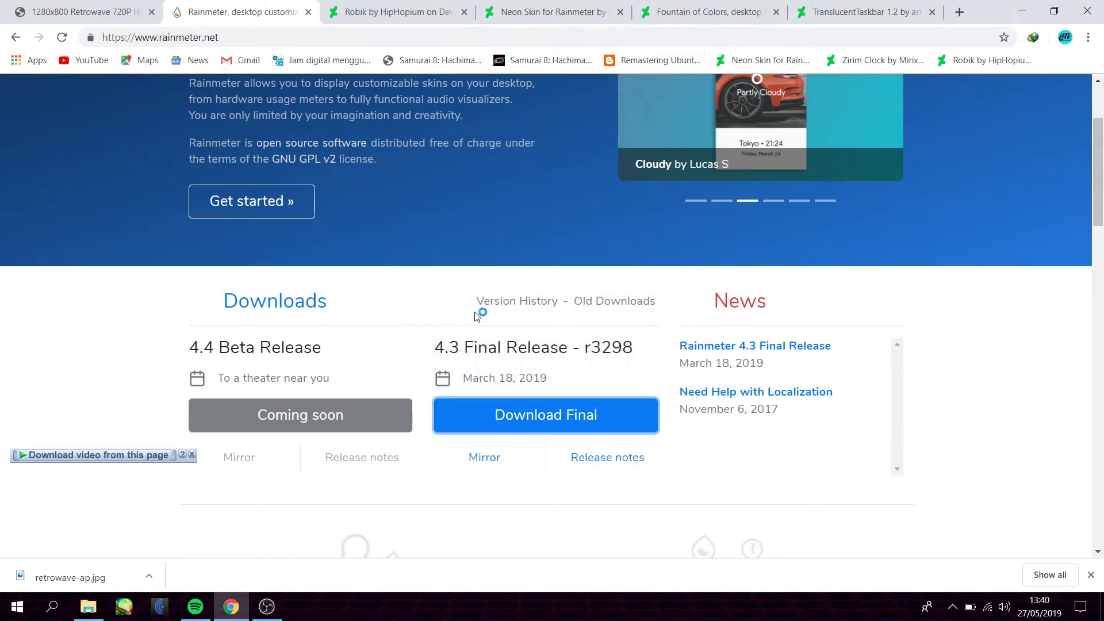
pyautogui.click(555, 336)
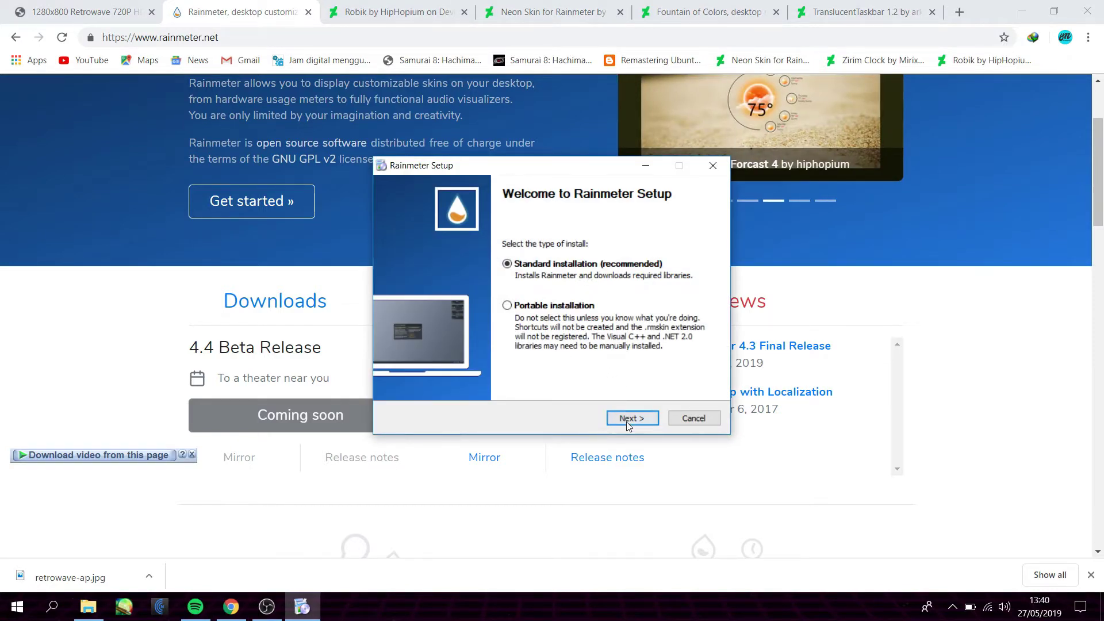
pyautogui.click(626, 420)
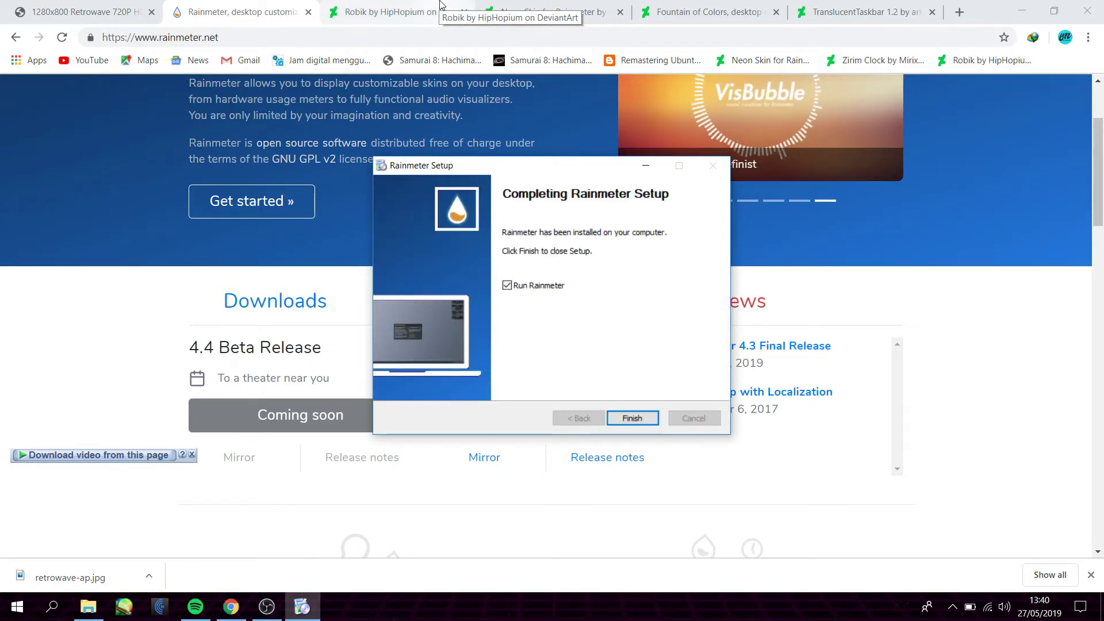
pyautogui.click(641, 423)
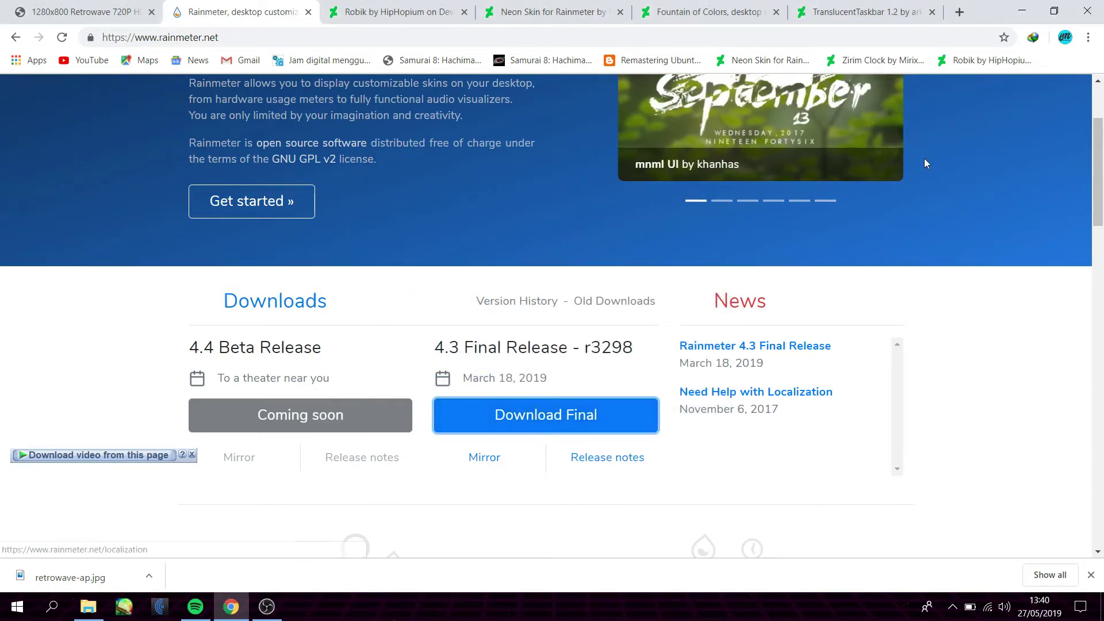
# Unload Rainmeter's default illustro skins from the desktop: the Welcome, Disks, System and Clock skins
pyautogui.click(1022, 11)
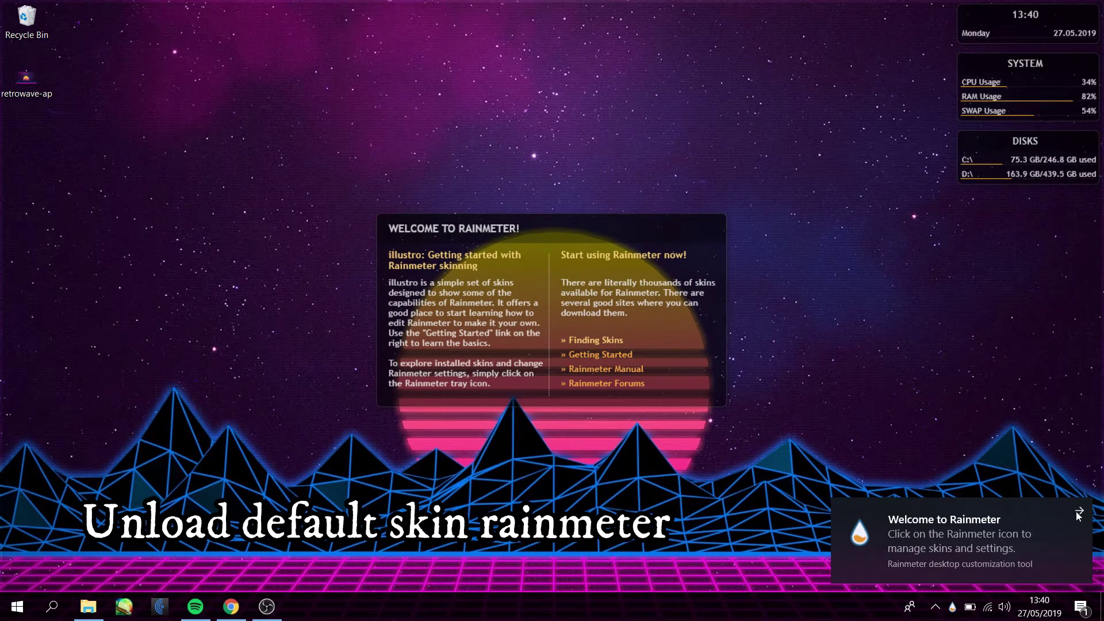
pyautogui.click(1078, 513)
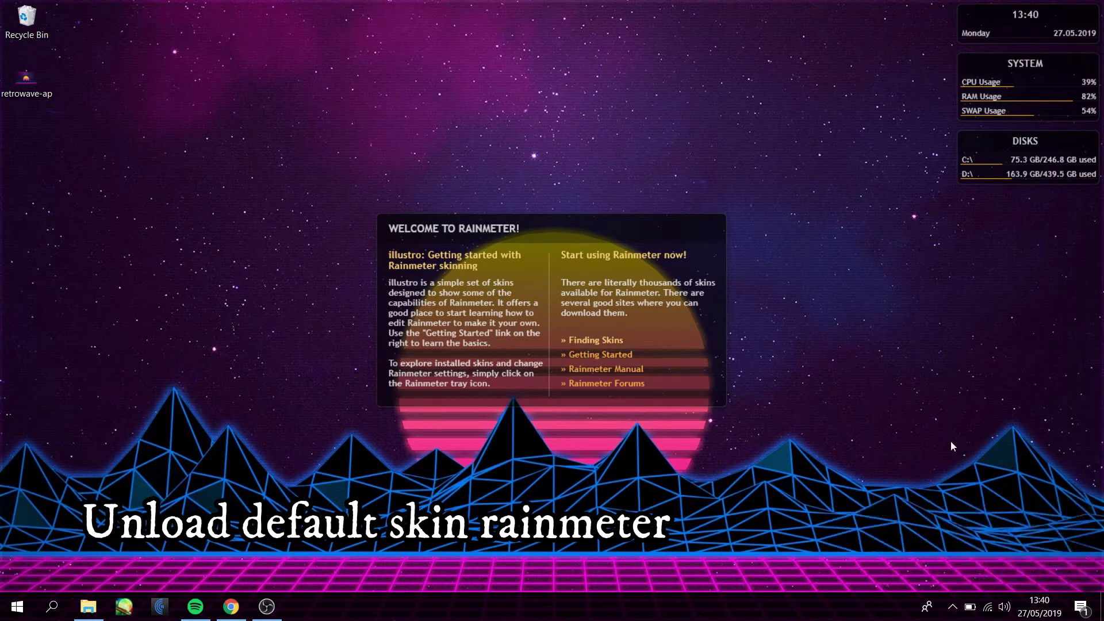
pyautogui.rightClick(573, 232)
pyautogui.click(630, 394)
pyautogui.rightClick(978, 138)
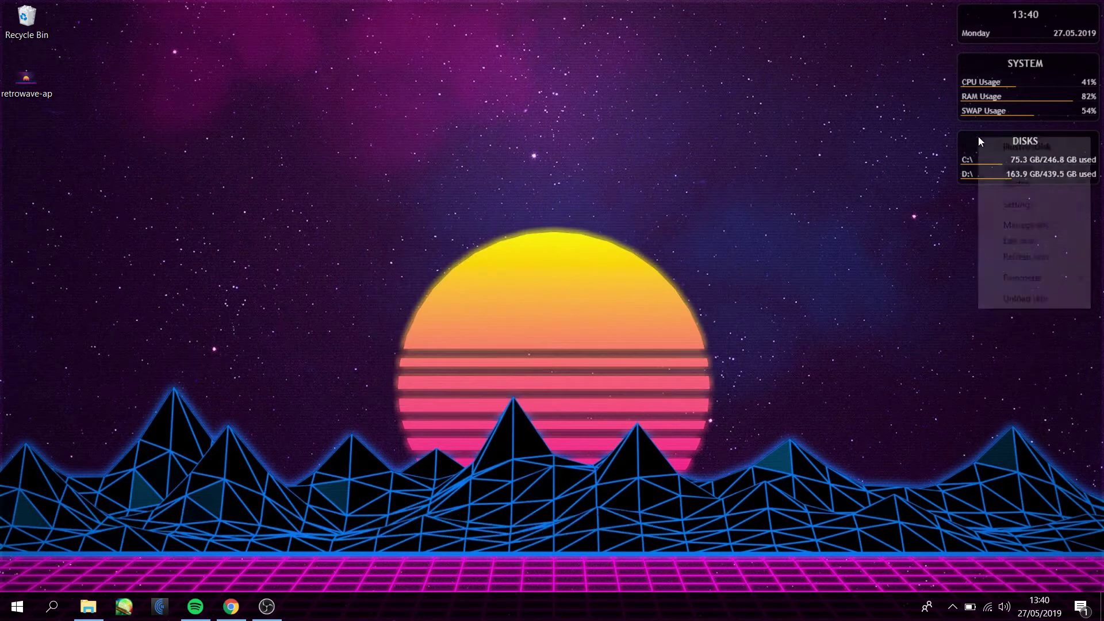
pyautogui.click(1008, 299)
pyautogui.rightClick(980, 63)
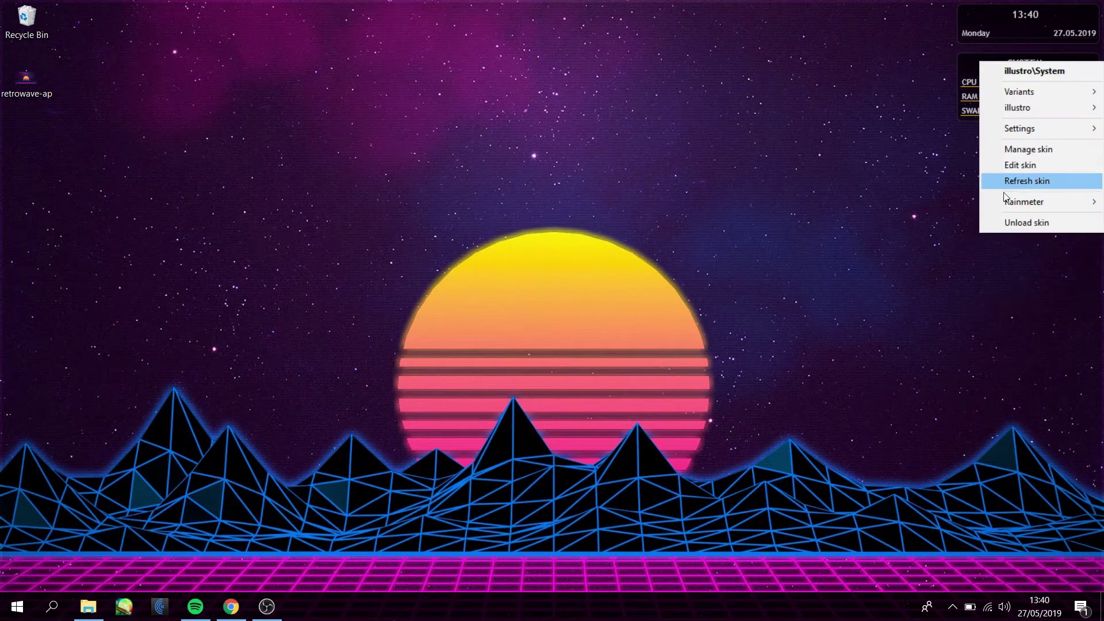
pyautogui.click(1012, 222)
pyautogui.rightClick(977, 24)
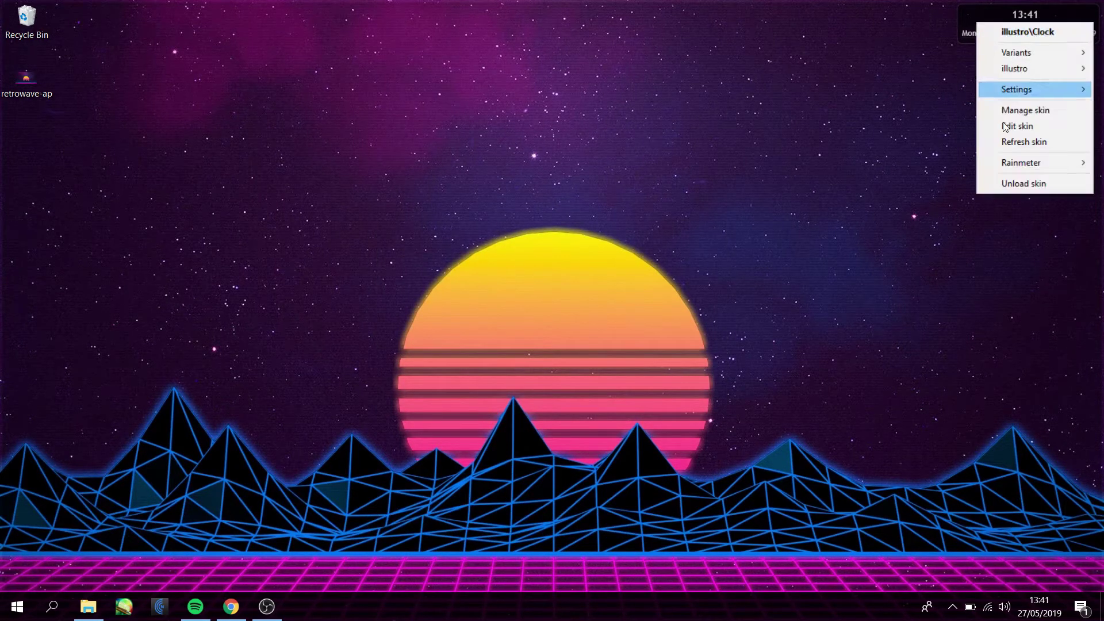
pyautogui.click(1002, 182)
pyautogui.rightClick(631, 102)
pyautogui.click(693, 151)
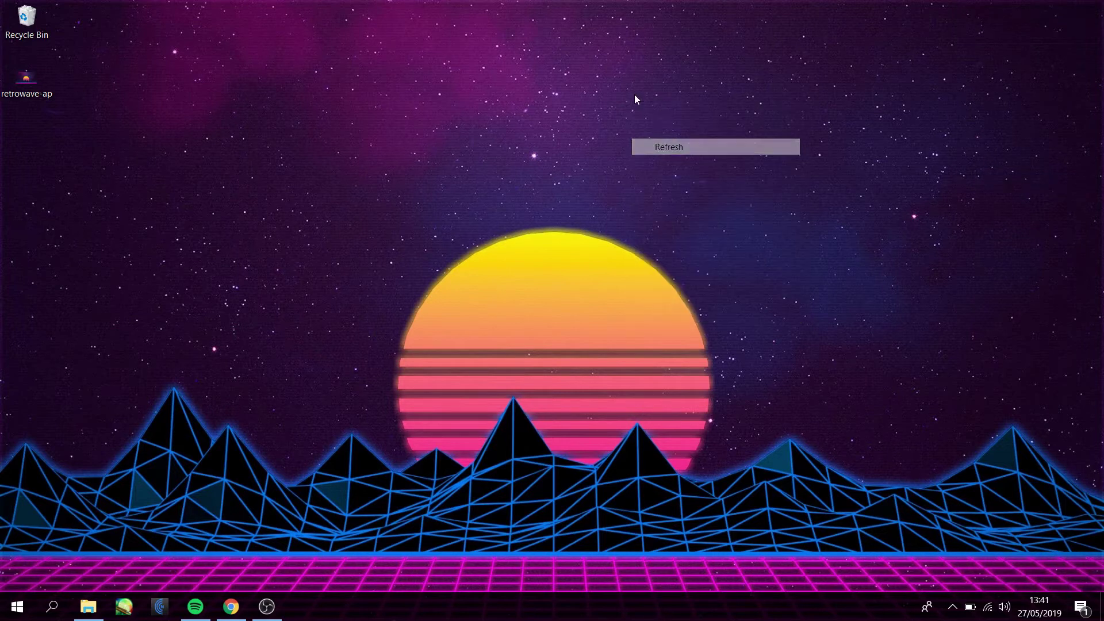
pyautogui.rightClick(635, 96)
pyautogui.click(700, 144)
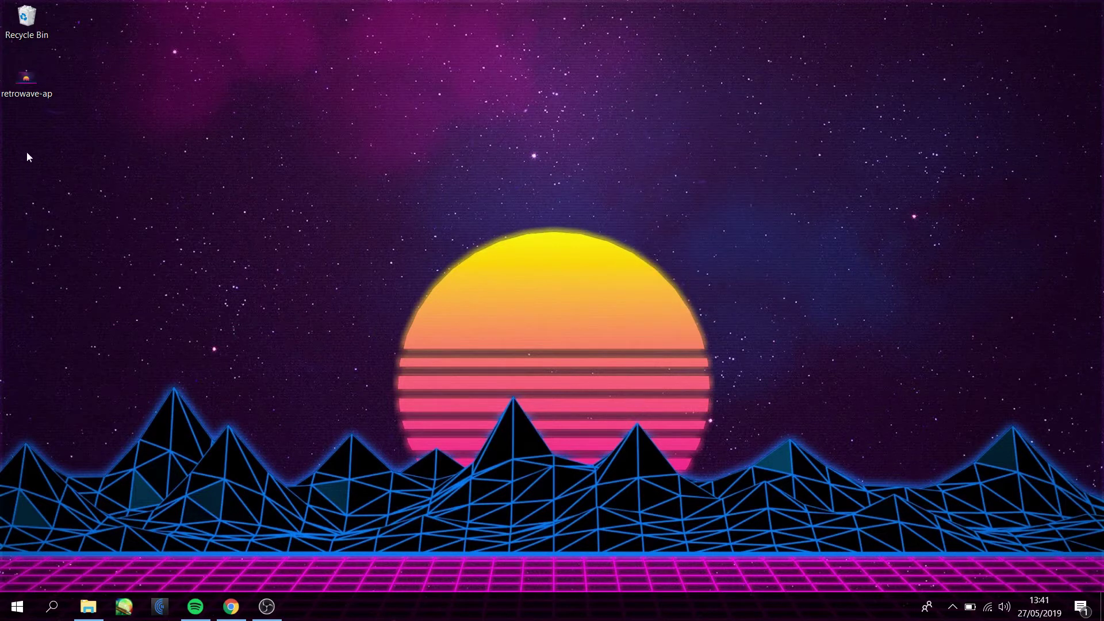
# Switch to Chrome, bring up the Robik skin page on DeviantArt and try to download the skin
pyautogui.click(233, 606)
pyautogui.click(389, 14)
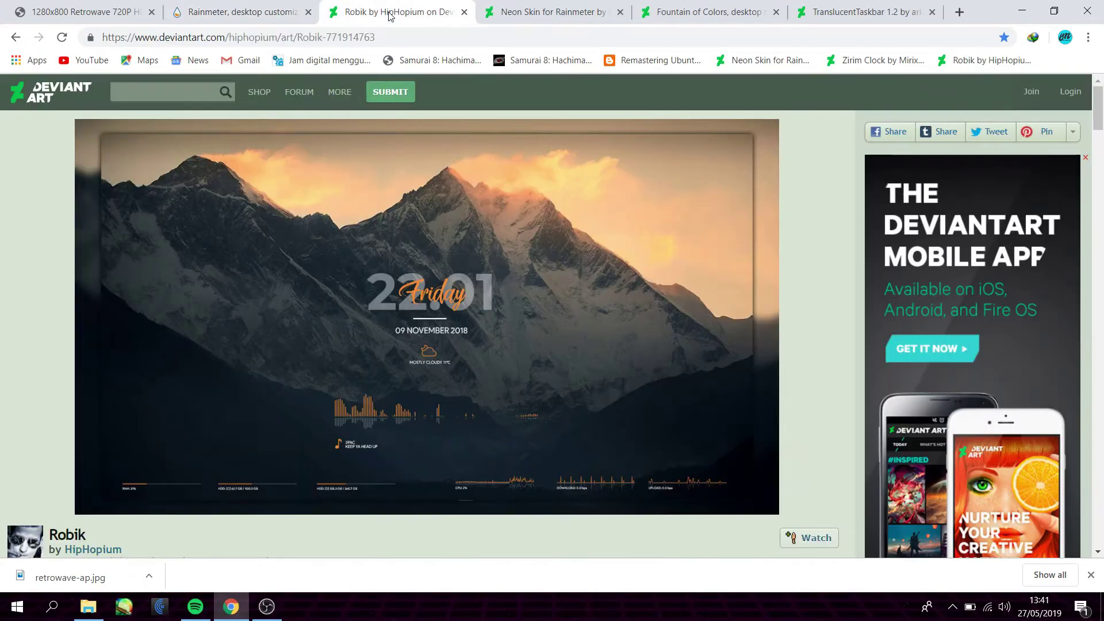
pyautogui.scroll(-4, 458, 288)
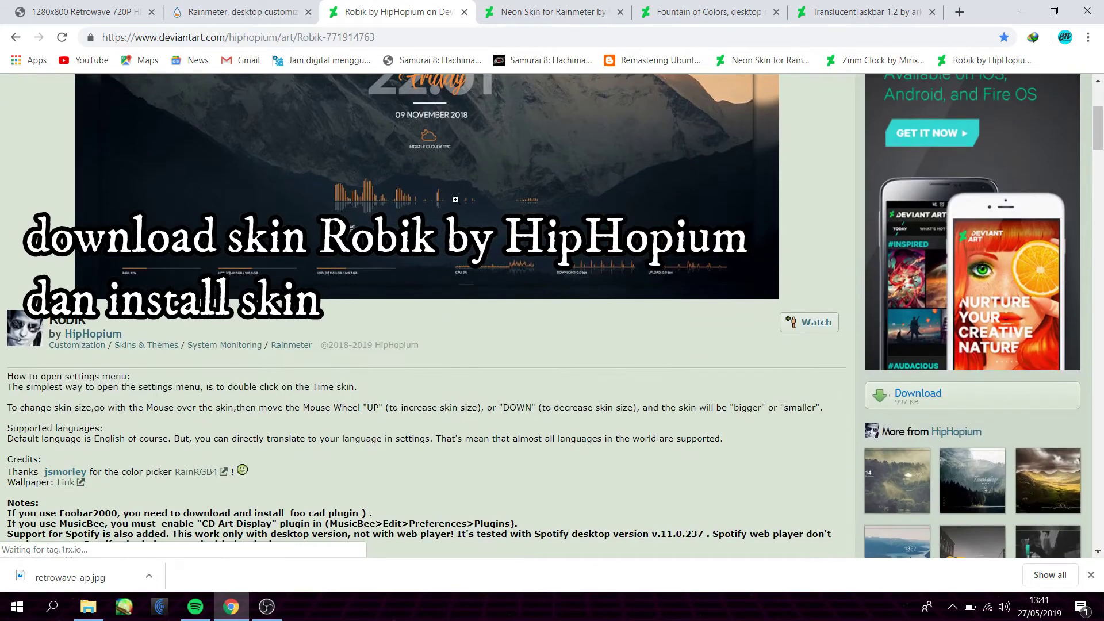
pyautogui.scroll(-1, 901, 299)
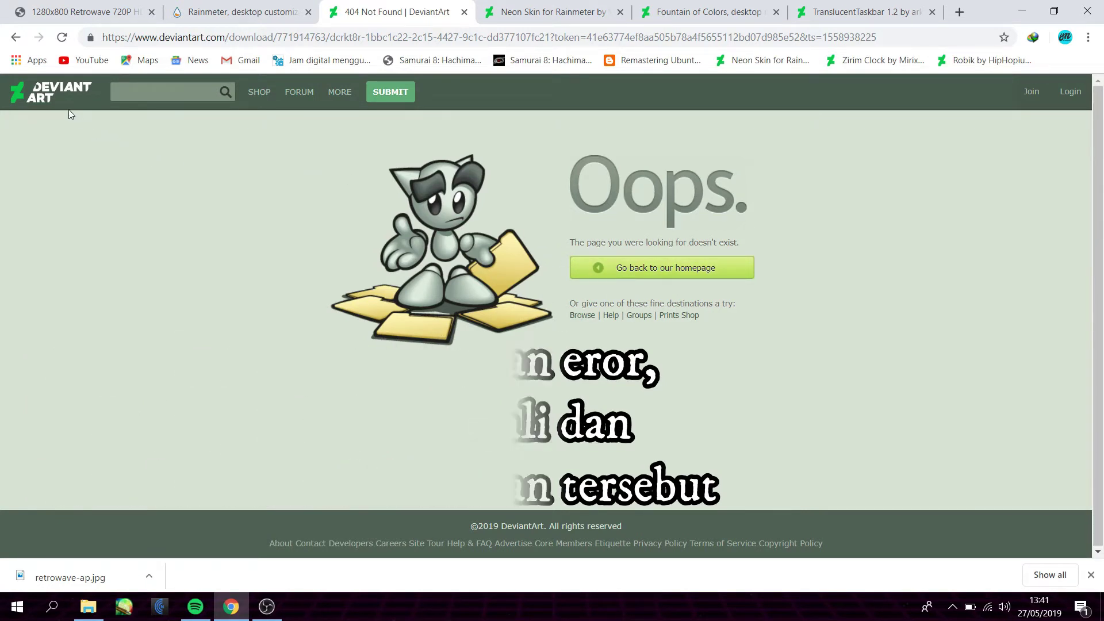
# Return to the Robik skin's DeviantArt page and reload it
pyautogui.click(15, 38)
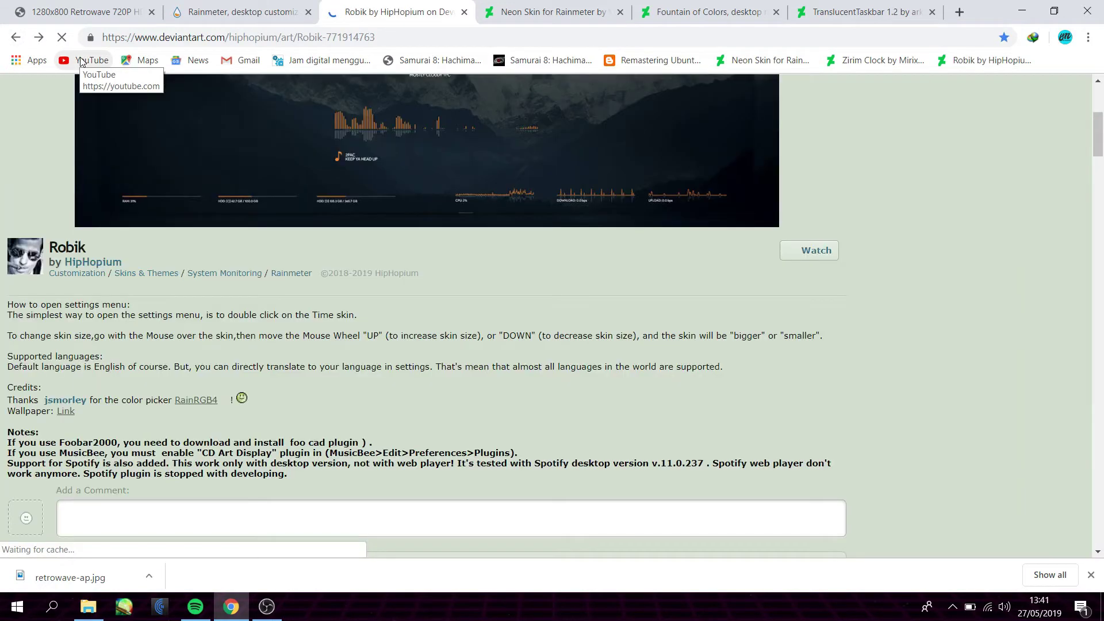
pyautogui.scroll(5, 130, 227)
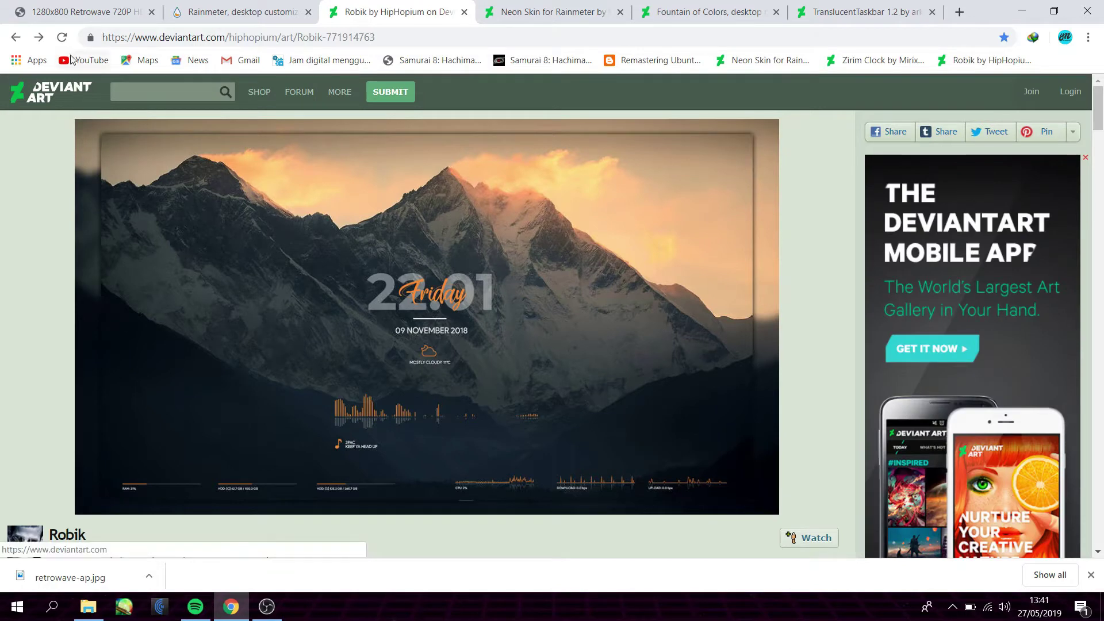
pyautogui.click(64, 39)
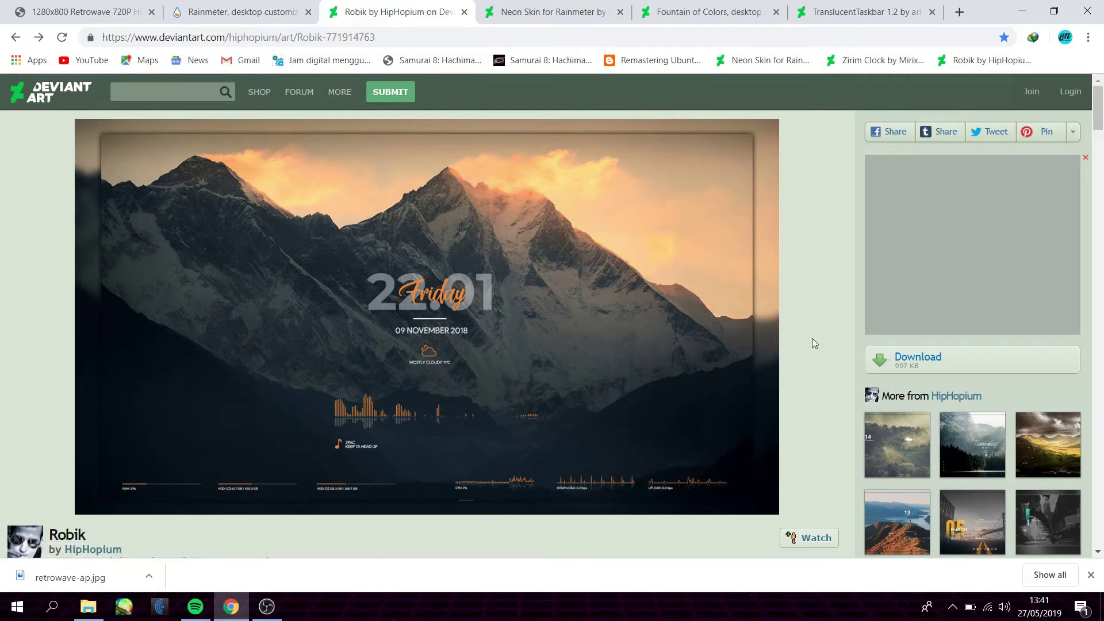
# Download the Robik skin from its DeviantArt page and save the Rainmeter Skin Installer file to the Desktop
pyautogui.scroll(-1, 812, 338)
pyautogui.click(893, 292)
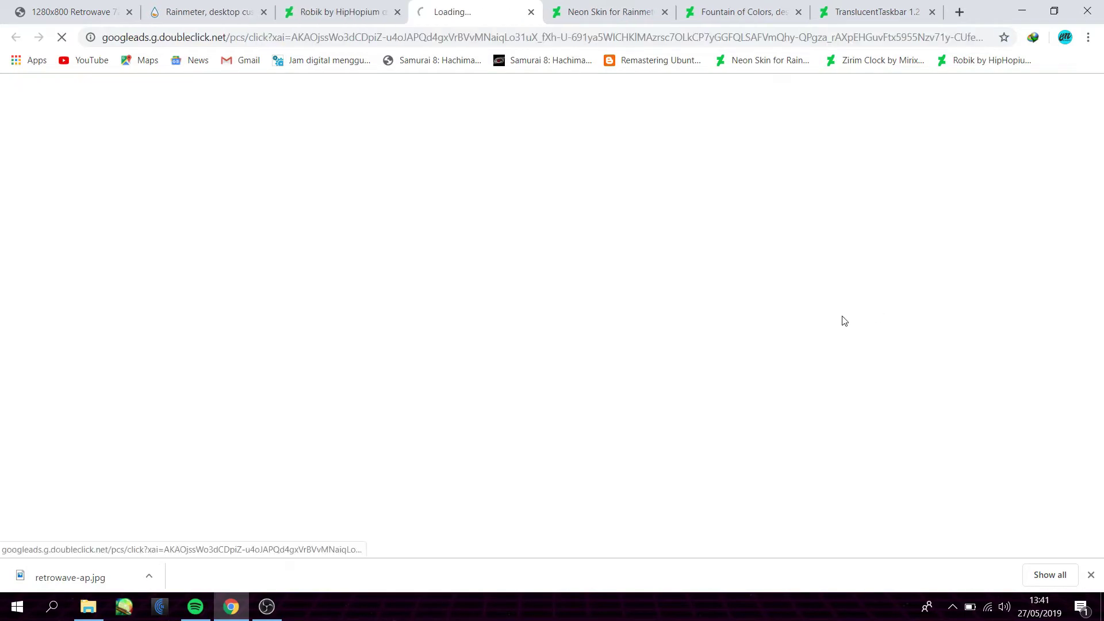
pyautogui.click(531, 12)
pyautogui.scroll(-2, 785, 286)
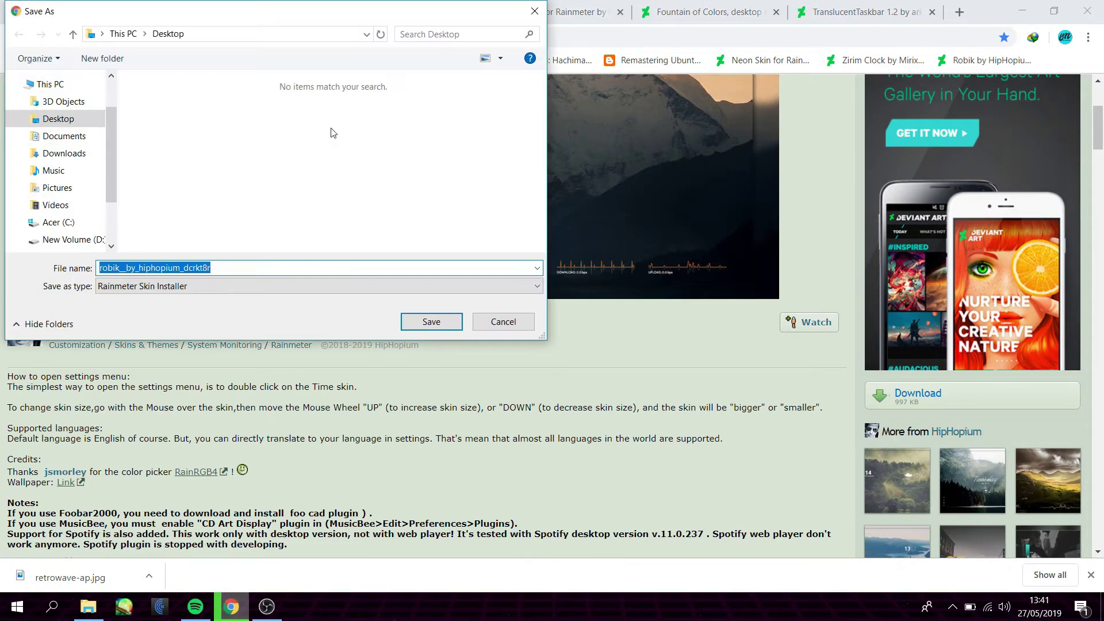
pyautogui.click(431, 322)
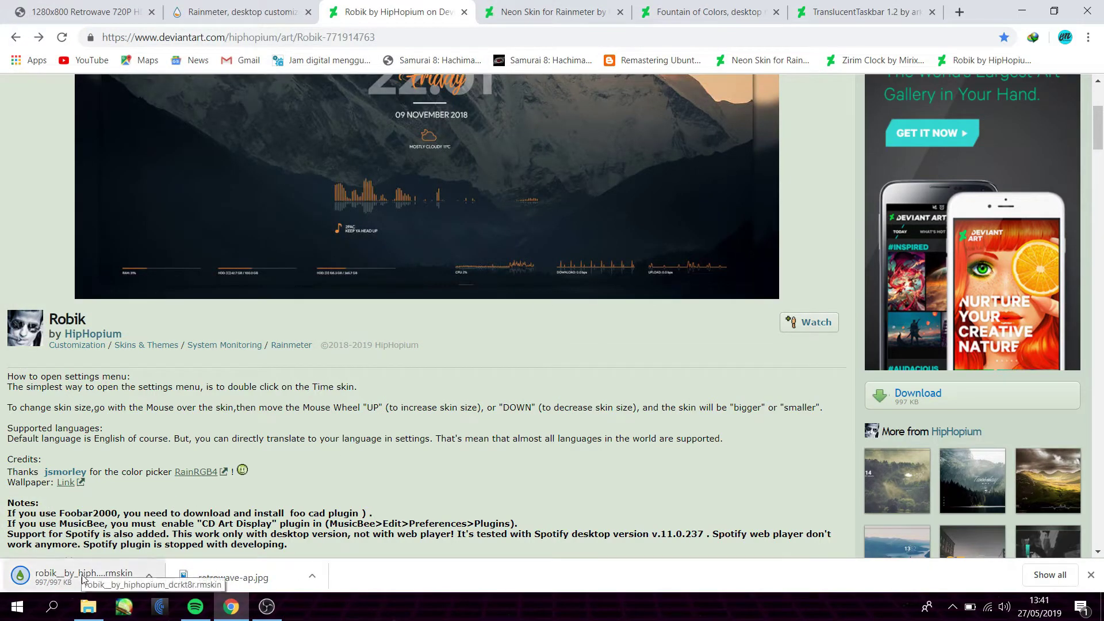
# Install the downloaded Robik skin package without applying its included layout and return to the desktop
pyautogui.click(82, 577)
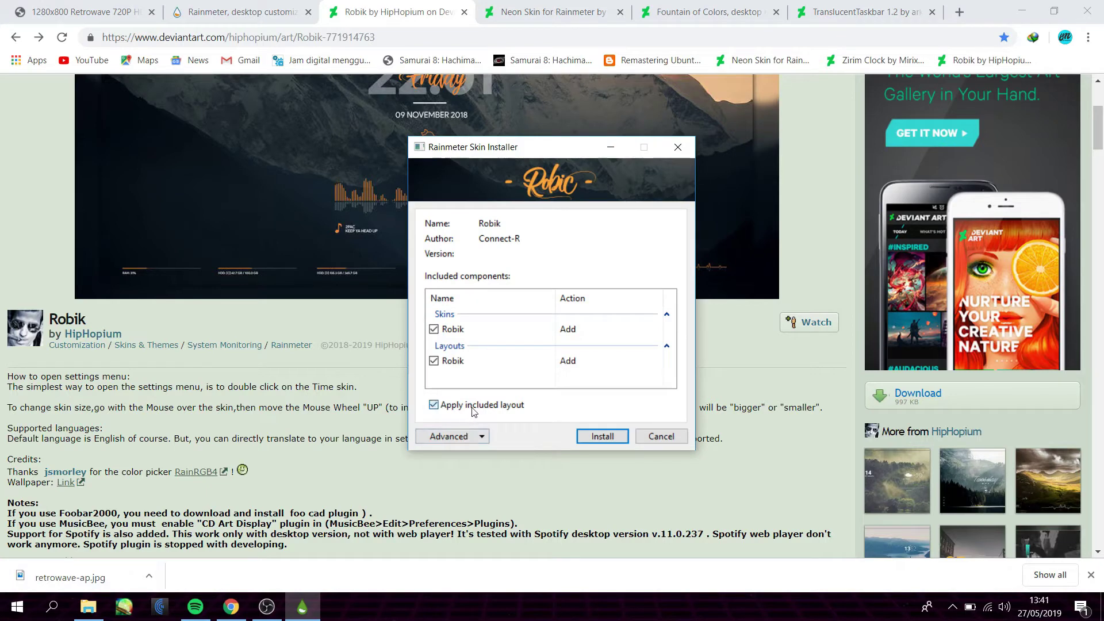
pyautogui.click(586, 440)
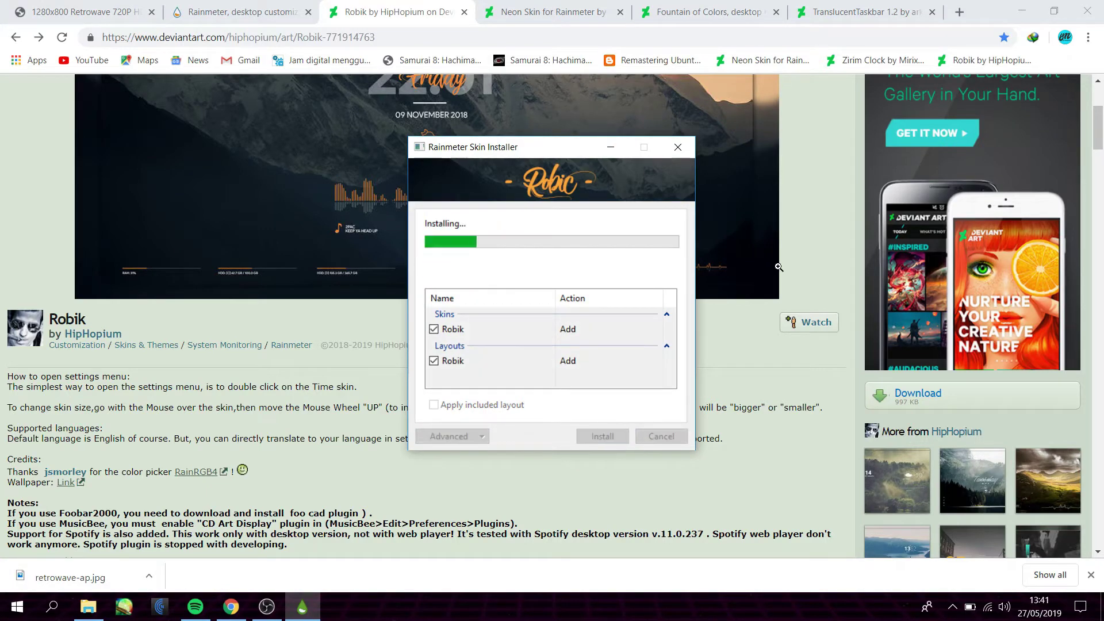
pyautogui.click(1021, 12)
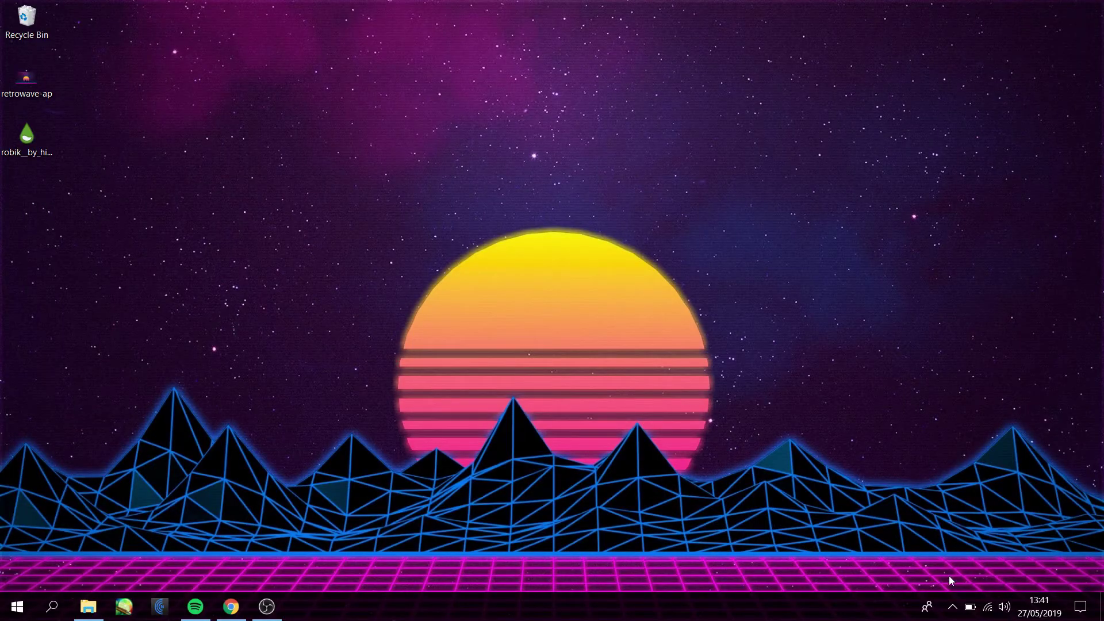
# Load the Robik Clock.ini skin in Rainmeter and move the clock to the upper centre of the desktop, just above the wallpaper's sun
pyautogui.click(953, 605)
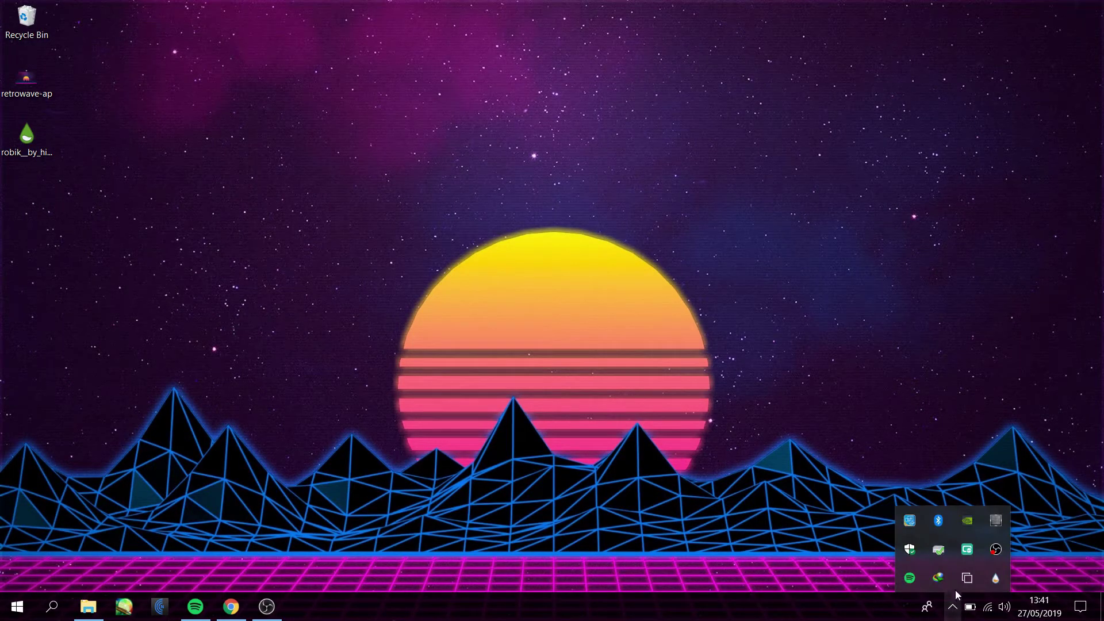
pyautogui.click(995, 578)
pyautogui.click(302, 195)
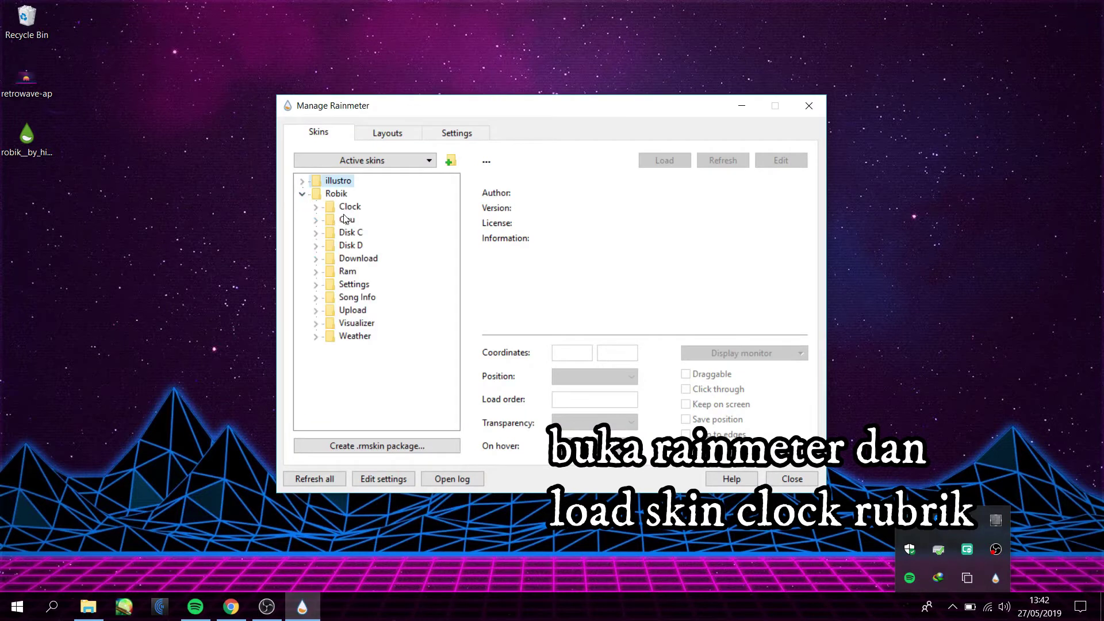
pyautogui.click(322, 208)
pyautogui.click(369, 219)
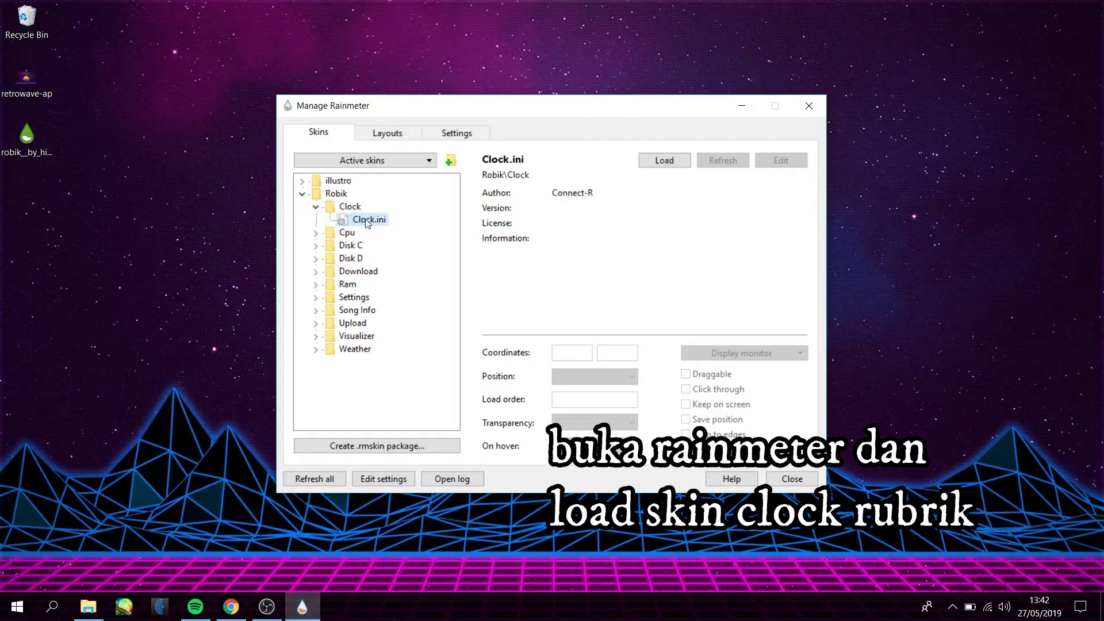
pyautogui.click(658, 167)
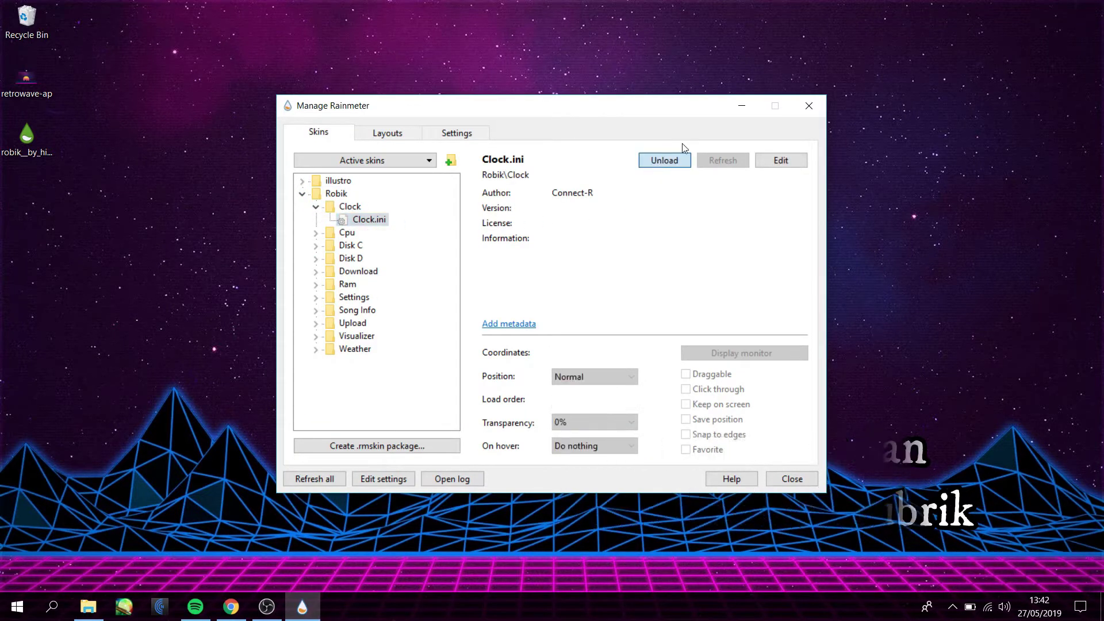
pyautogui.click(738, 107)
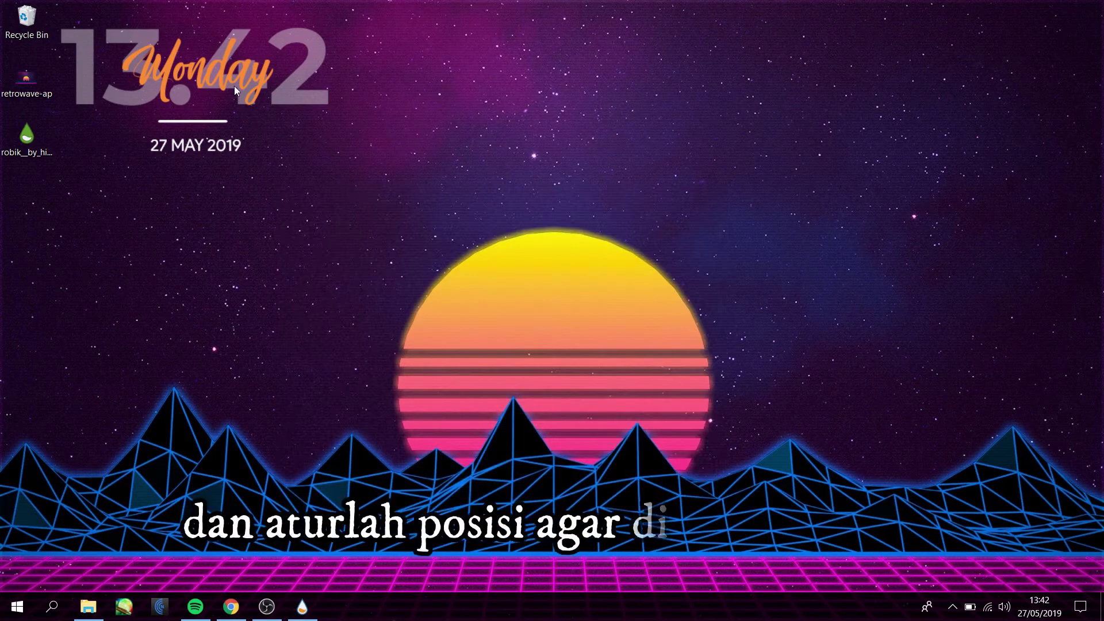
pyautogui.moveTo(232, 79); pyautogui.dragTo(606, 212)
# Edit the Robik clock skin file to set the last FontColor value to 150 for Meter24h and Meter12h, save it and refresh the skin
pyautogui.rightClick(594, 217)
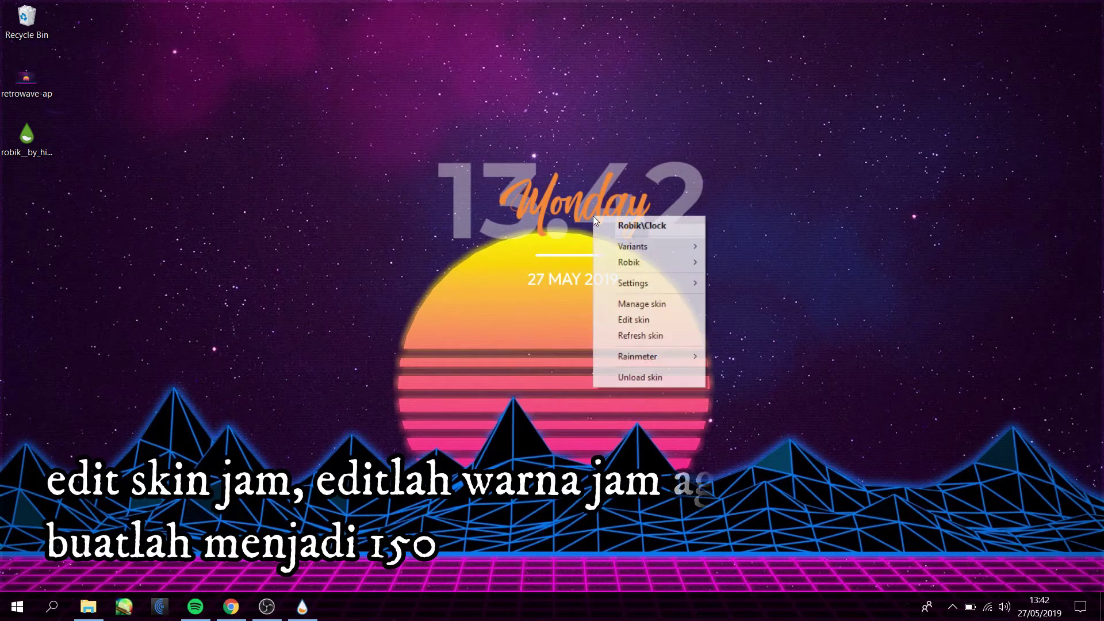
pyautogui.click(627, 320)
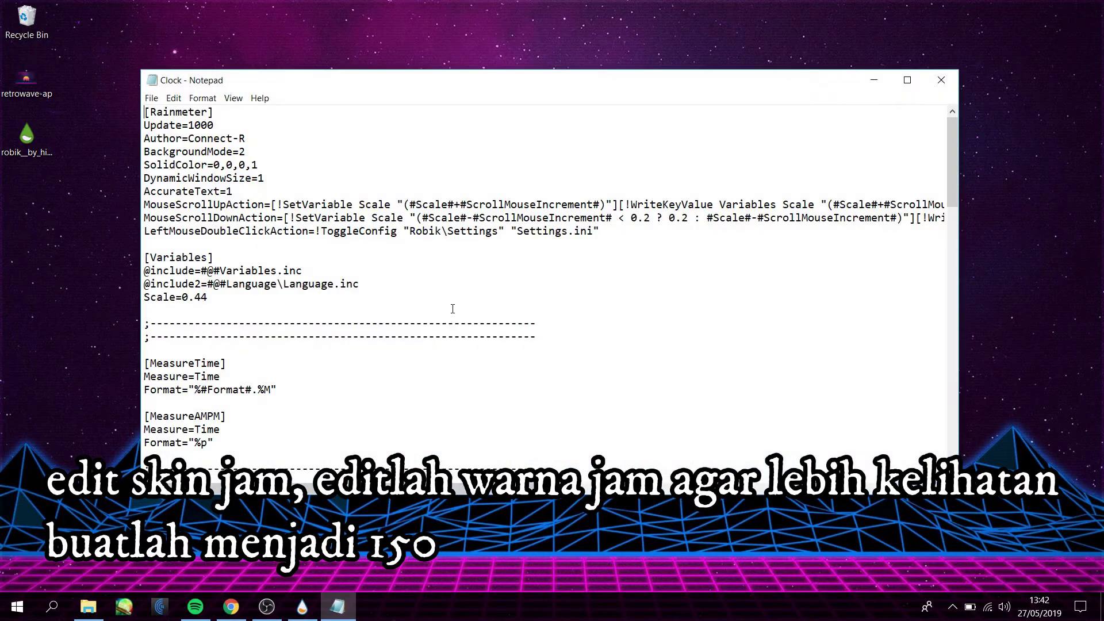
pyautogui.scroll(-6, 439, 274)
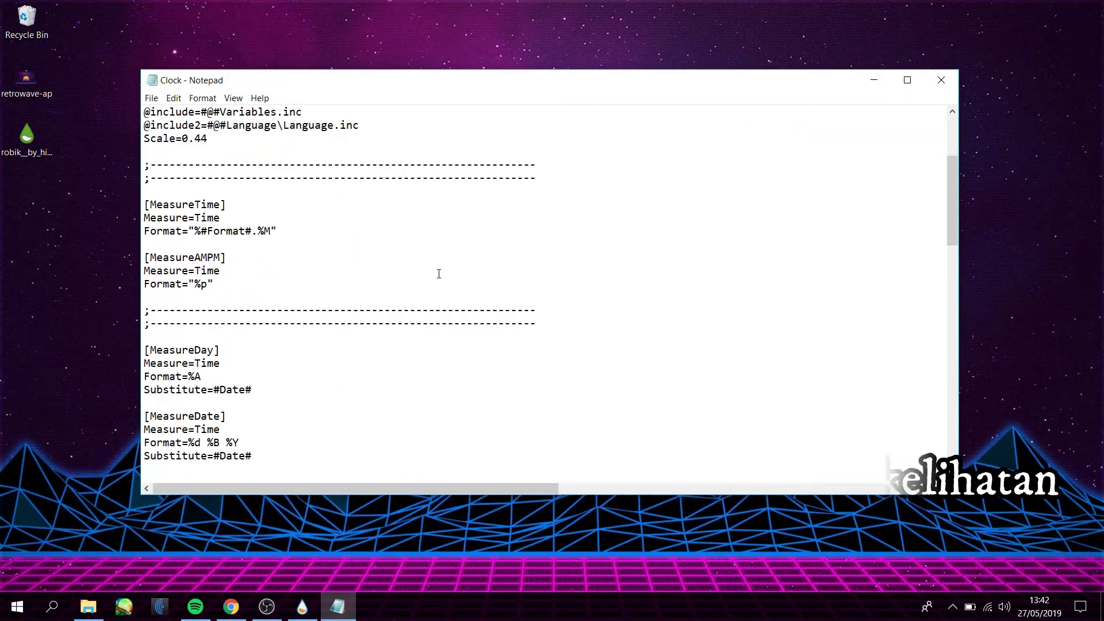
pyautogui.scroll(-6, 439, 274)
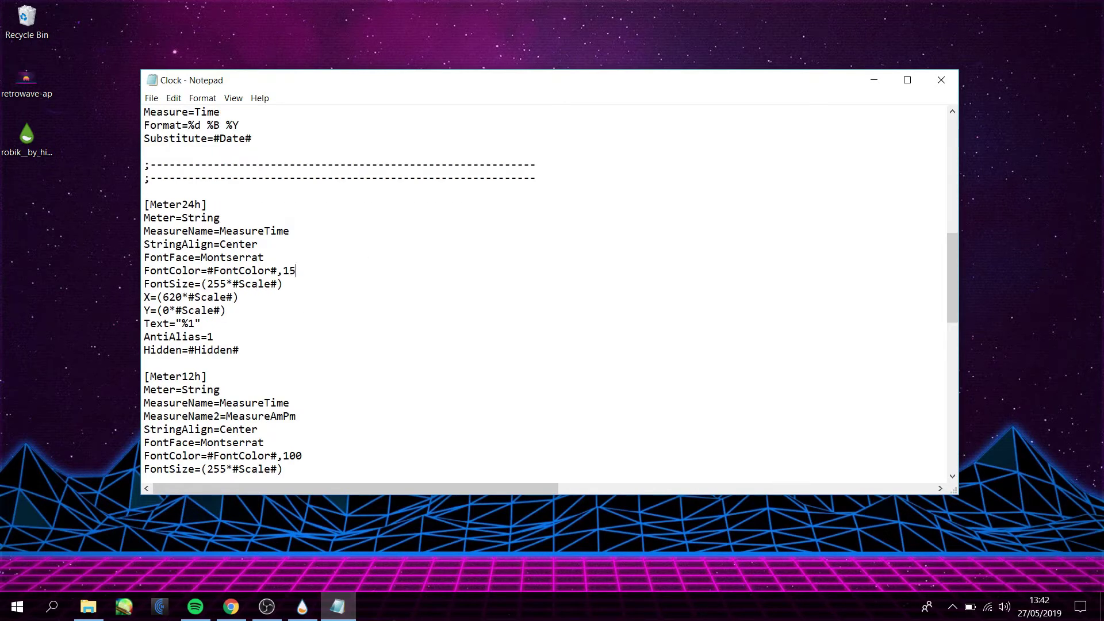
pyautogui.scroll(-1, 447, 289)
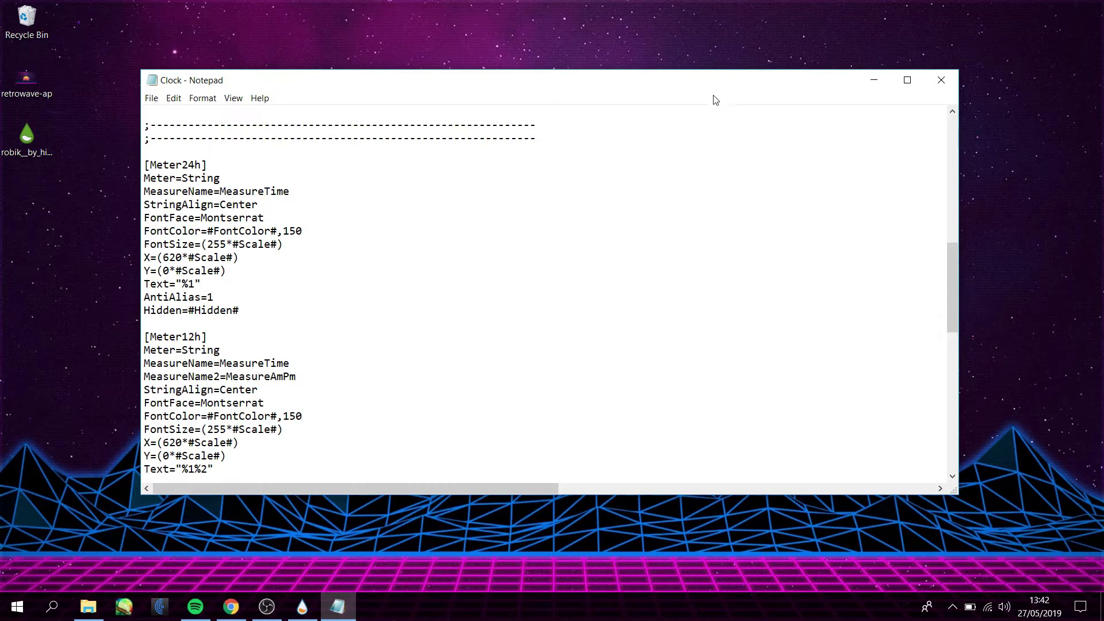
pyautogui.click(151, 97)
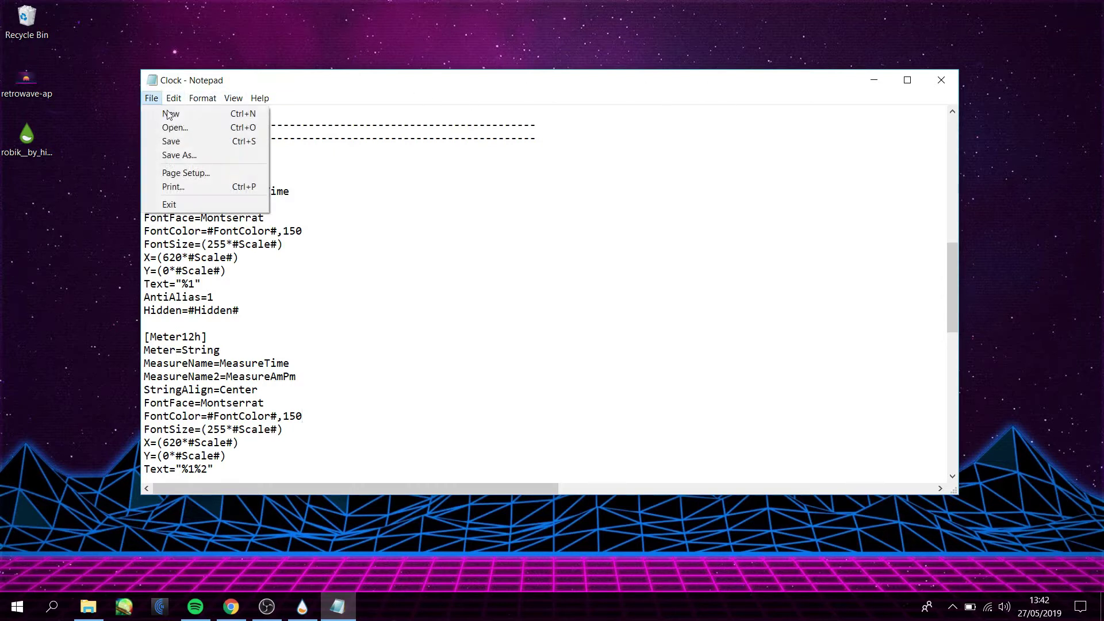
pyautogui.click(176, 147)
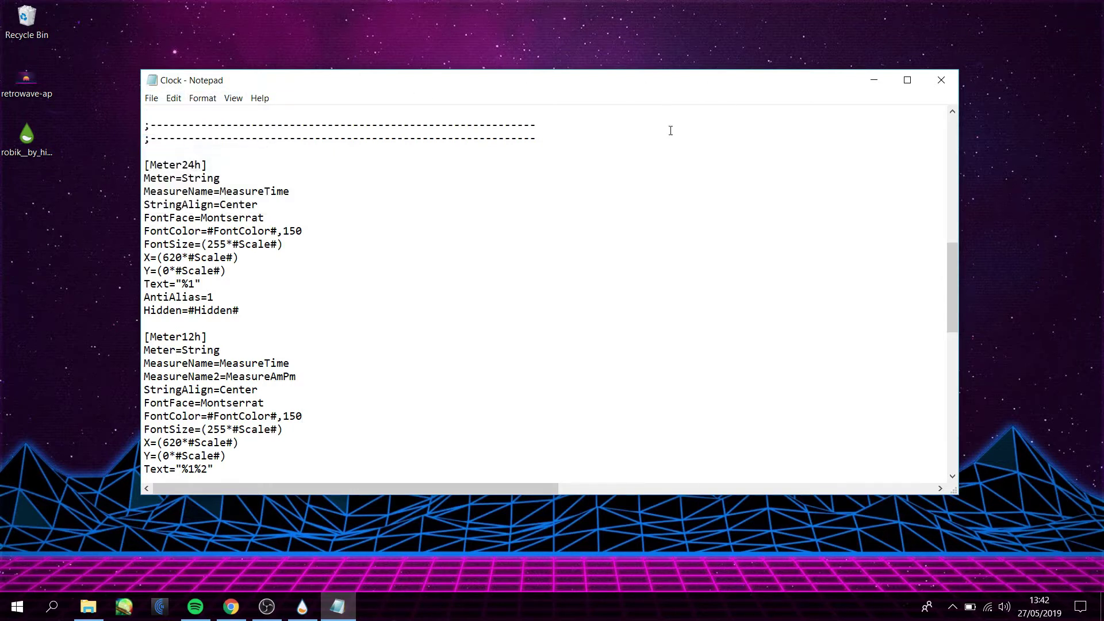
pyautogui.click(941, 81)
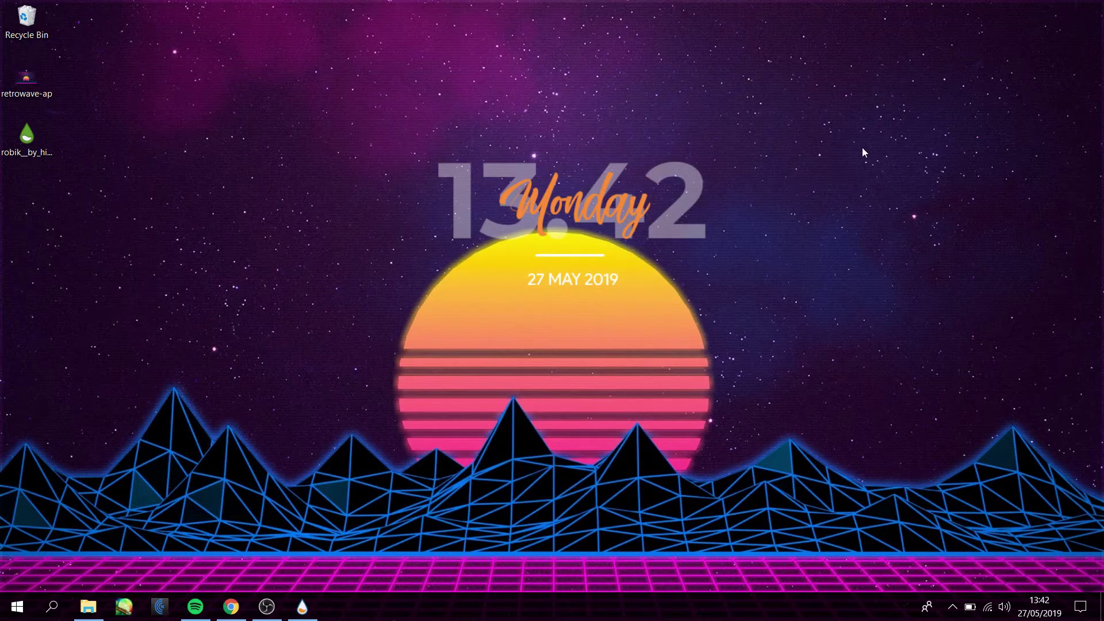
pyautogui.rightClick(588, 200)
pyautogui.click(637, 319)
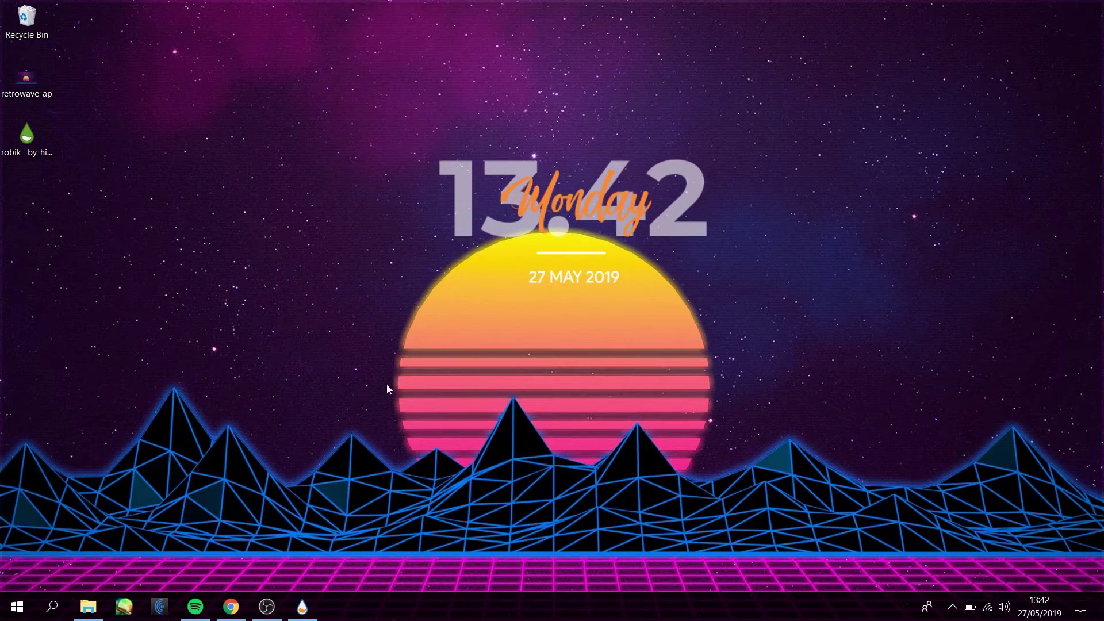
# Switch to Chrome, bring up the Neon Skin for Rainmeter page on DeviantArt and try to download the skin
pyautogui.click(232, 605)
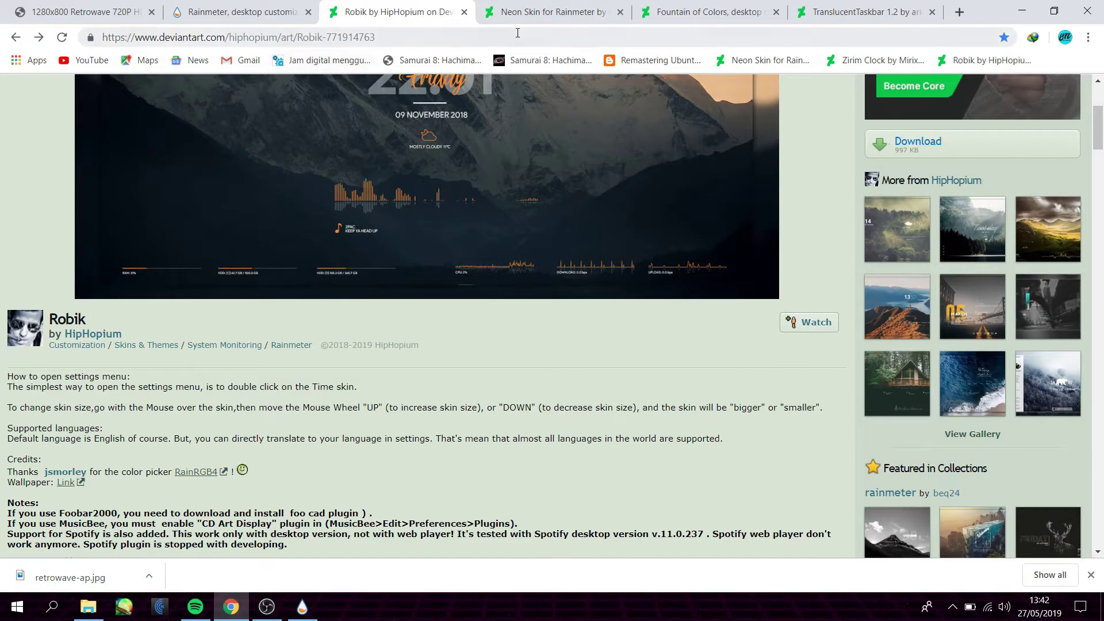
pyautogui.click(541, 13)
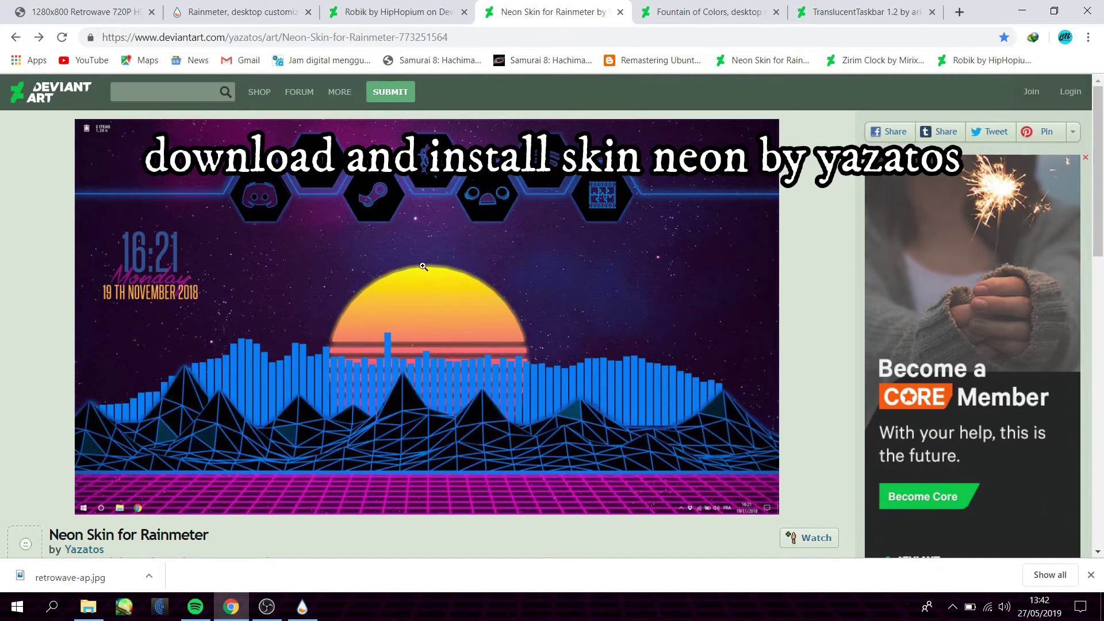
pyautogui.scroll(-5, 493, 310)
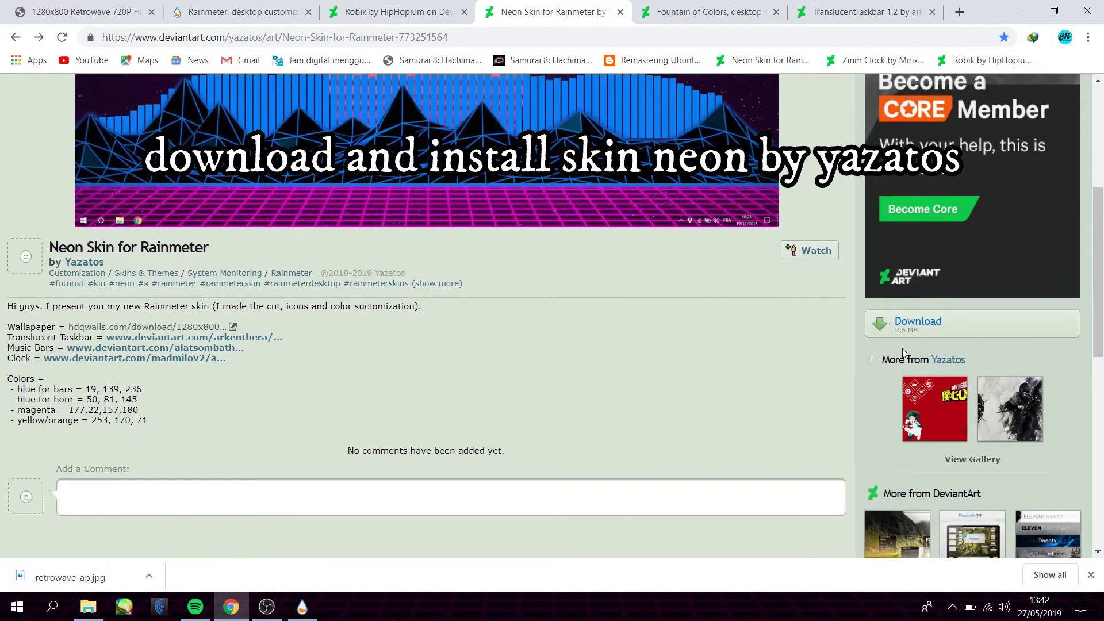
pyautogui.click(901, 329)
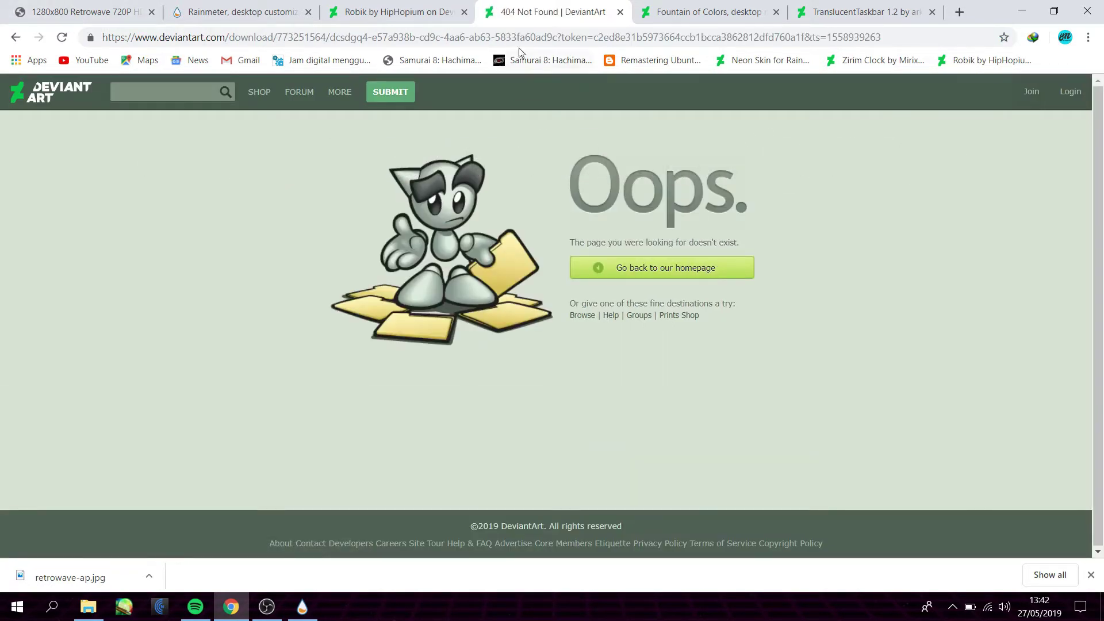
# Return to the Neon Skin page, reload it, and download the skin installer to the Desktop
pyautogui.click(16, 37)
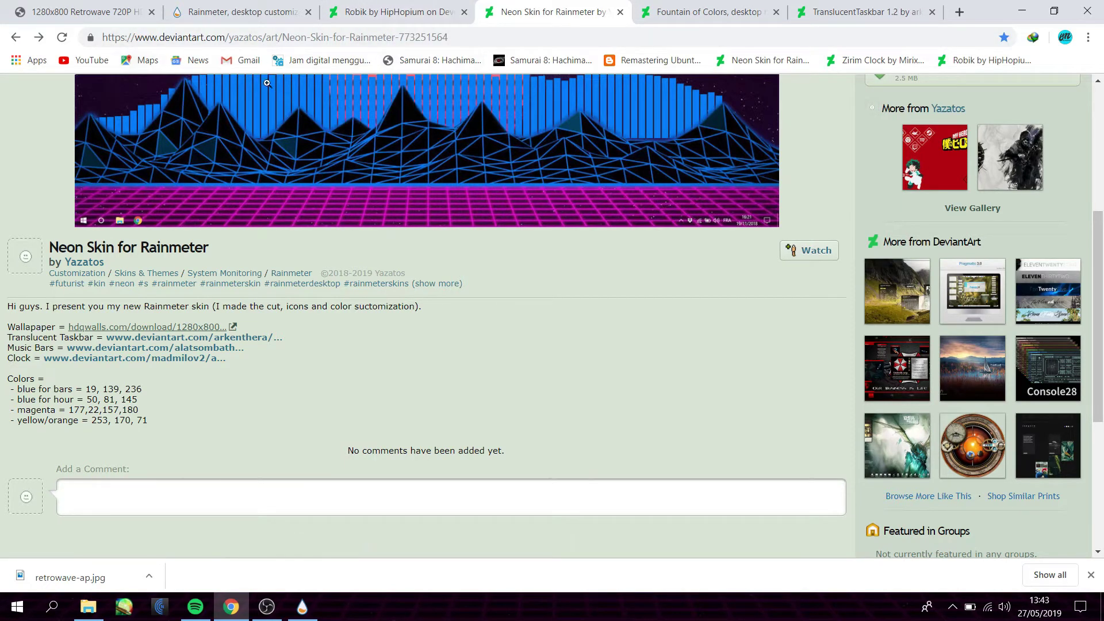
pyautogui.scroll(3, 267, 83)
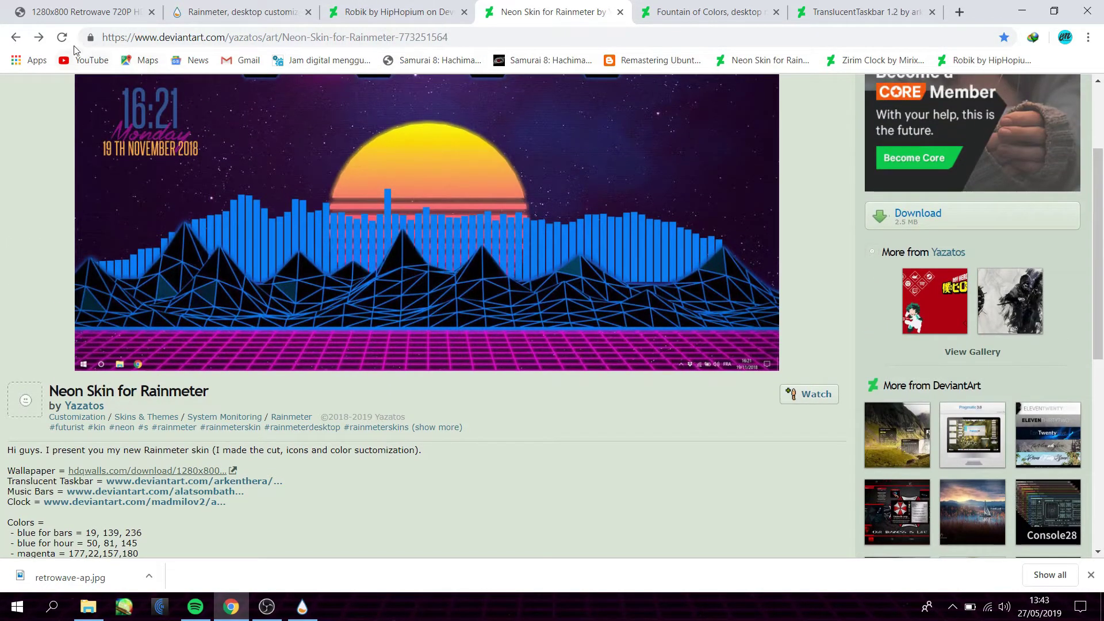
pyautogui.click(62, 37)
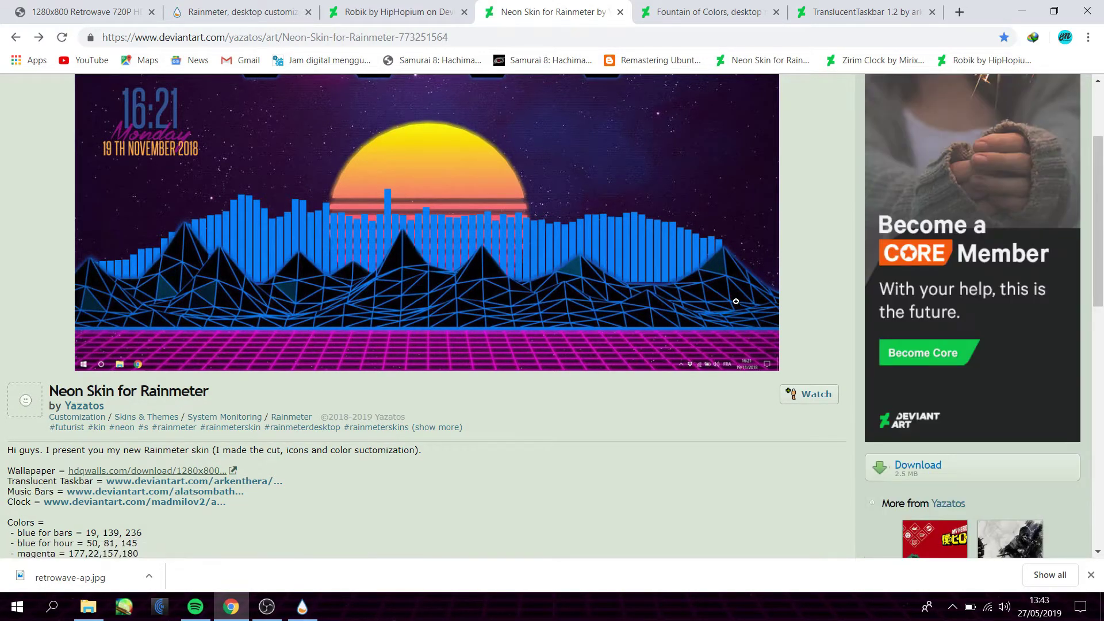
pyautogui.scroll(-4, 736, 302)
pyautogui.click(873, 262)
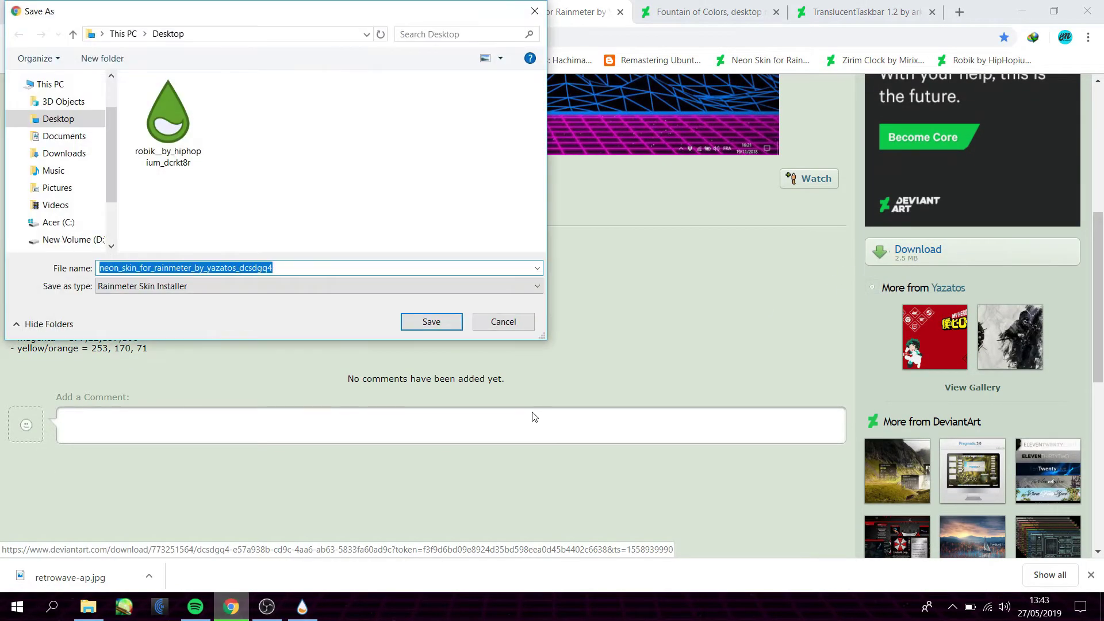
pyautogui.click(450, 326)
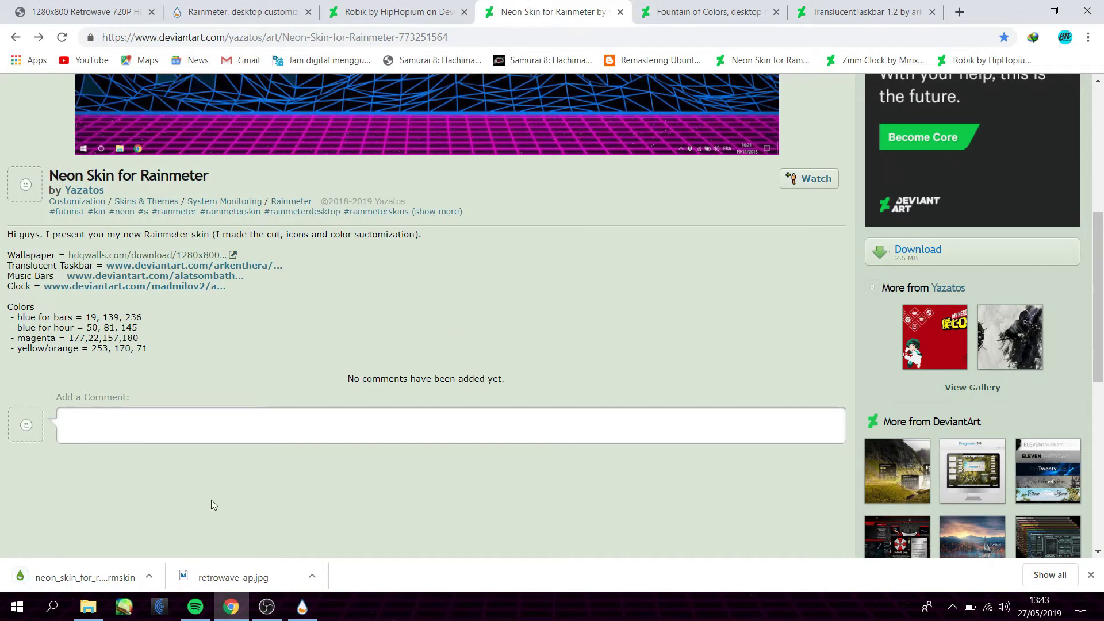
# Install the neon skin from the downloaded package and return to the desktop
pyautogui.click(90, 575)
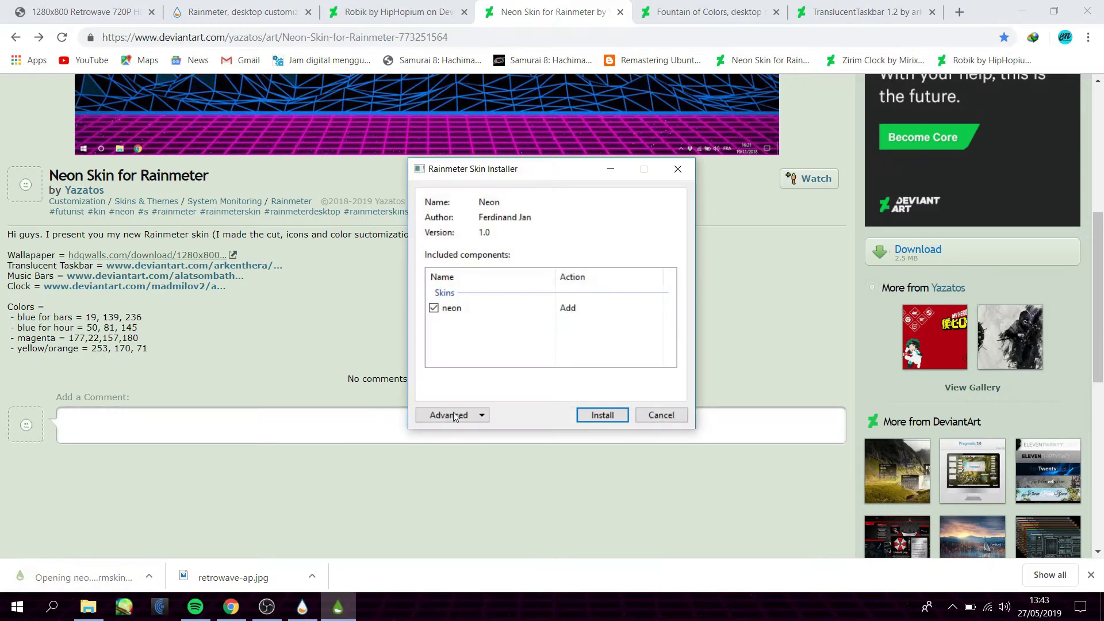
pyautogui.click(590, 418)
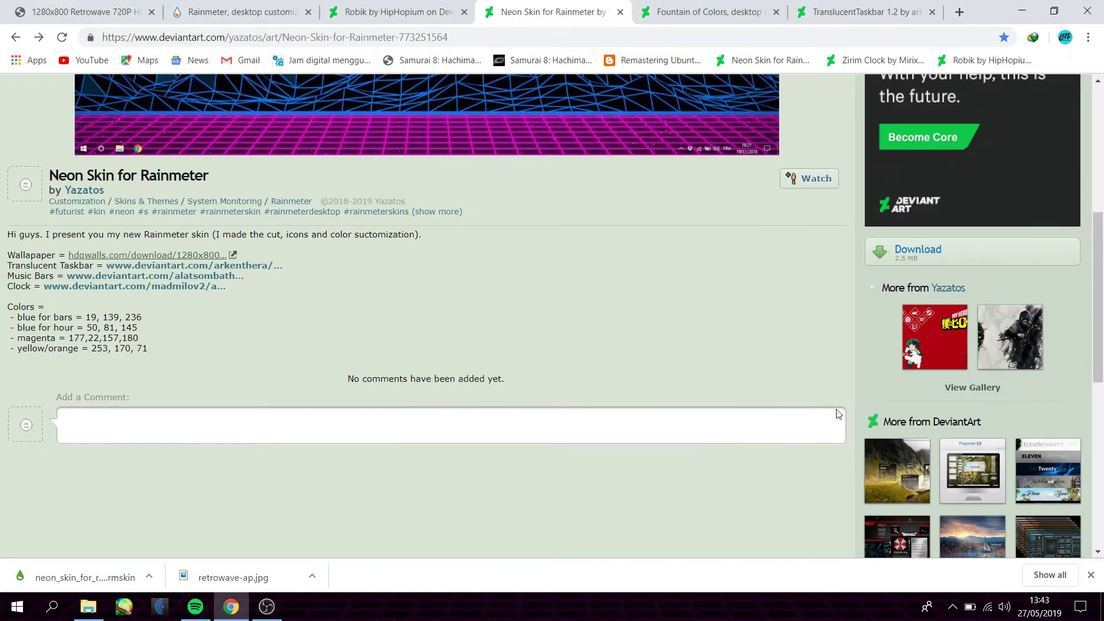
pyautogui.click(1023, 12)
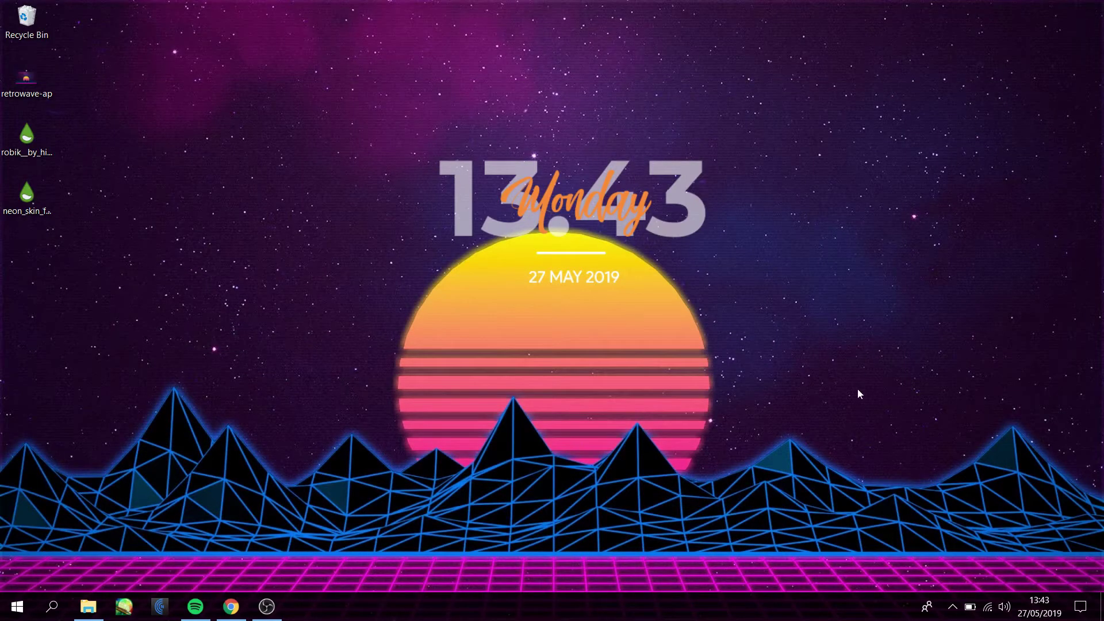
# Refresh the desktop and open the Rainmeter skin manager
pyautogui.rightClick(876, 286)
pyautogui.rightClick(873, 271)
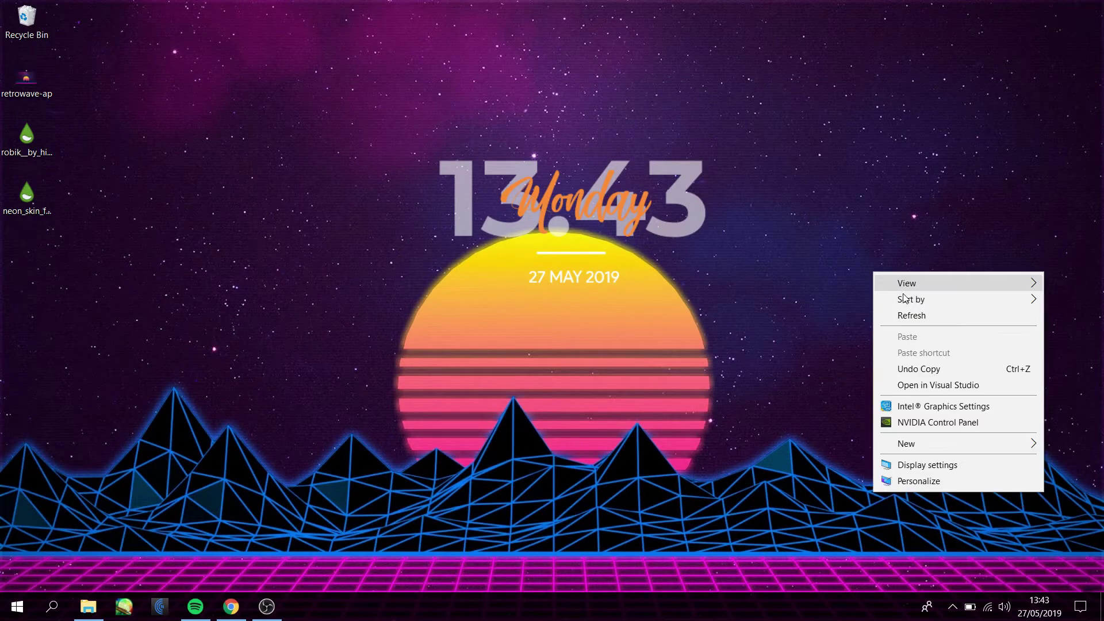
pyautogui.click(911, 315)
pyautogui.click(953, 605)
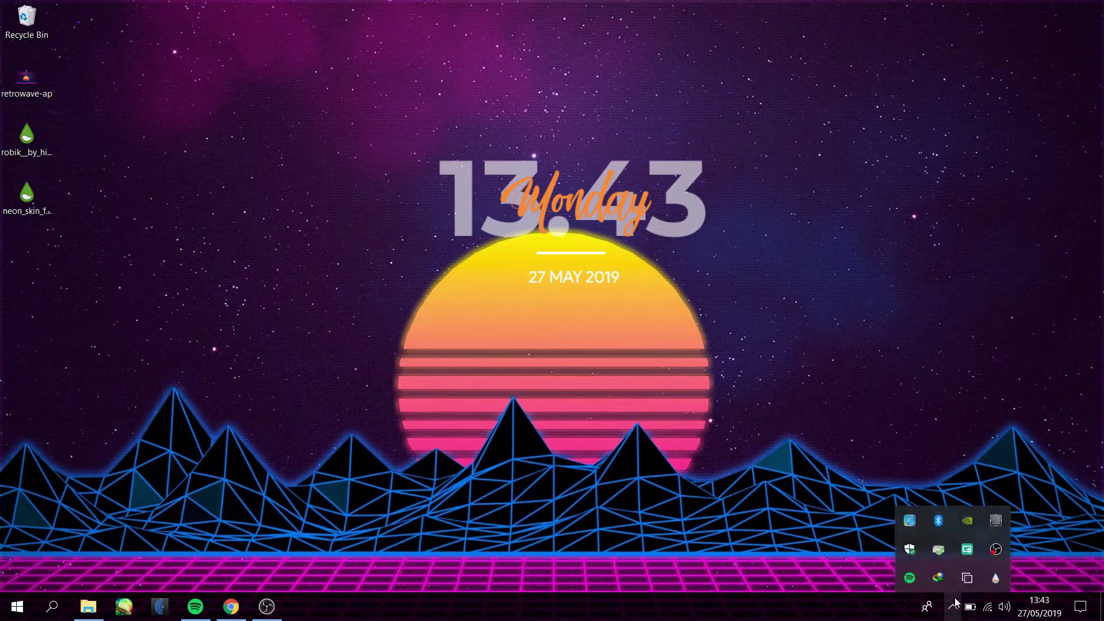
pyautogui.click(994, 578)
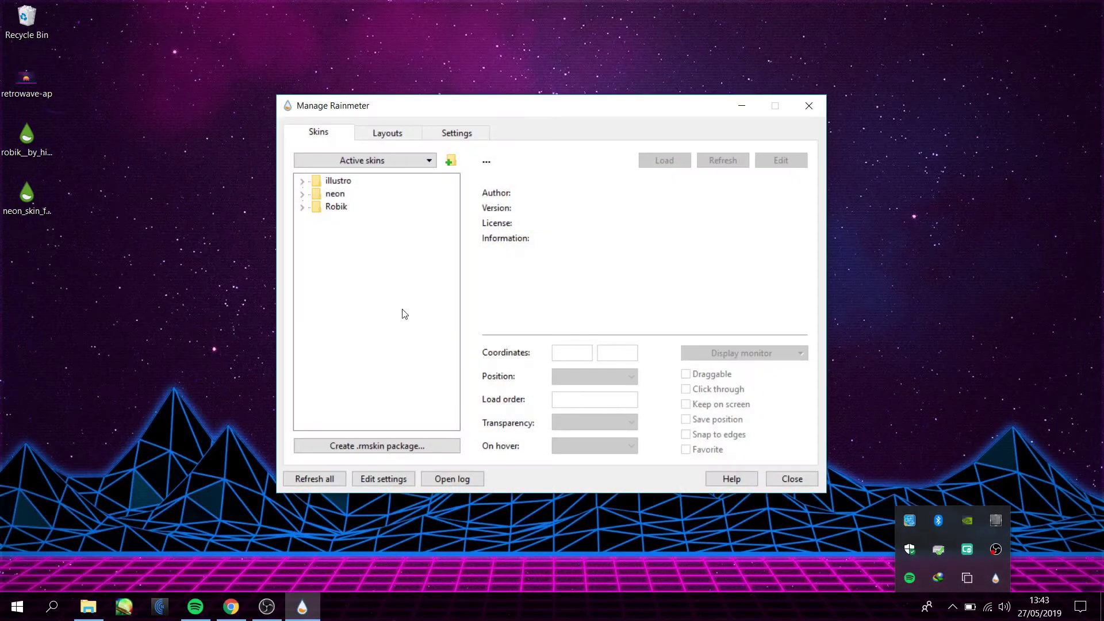
# Find the battlenet item in the neon skin folder and load battlenet.ini onto the desktop
pyautogui.click(303, 208)
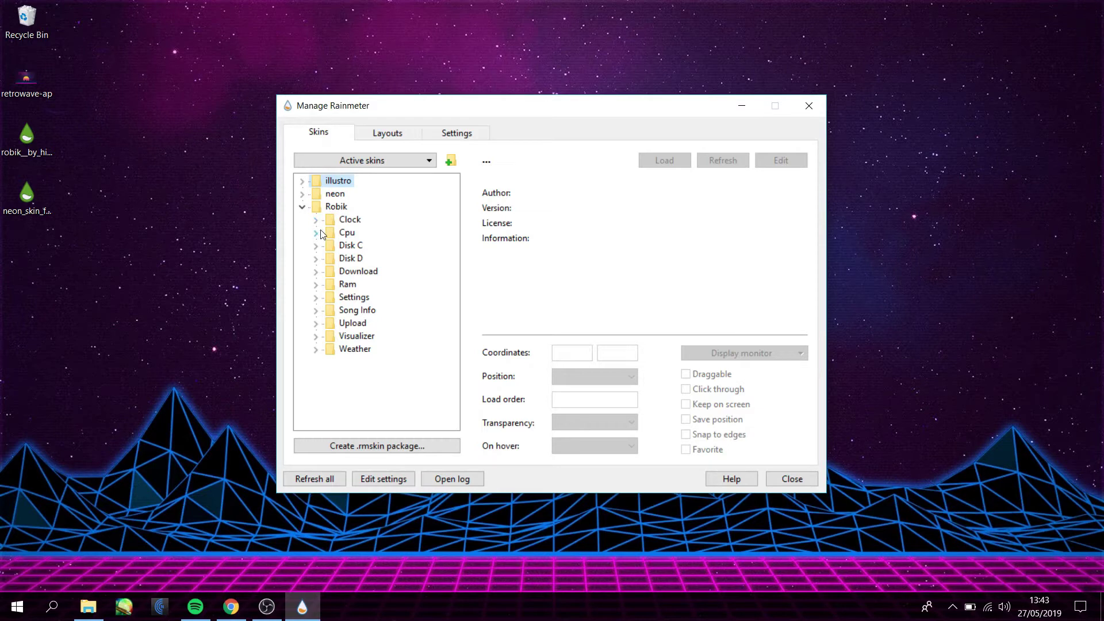
pyautogui.click(302, 207)
pyautogui.click(302, 194)
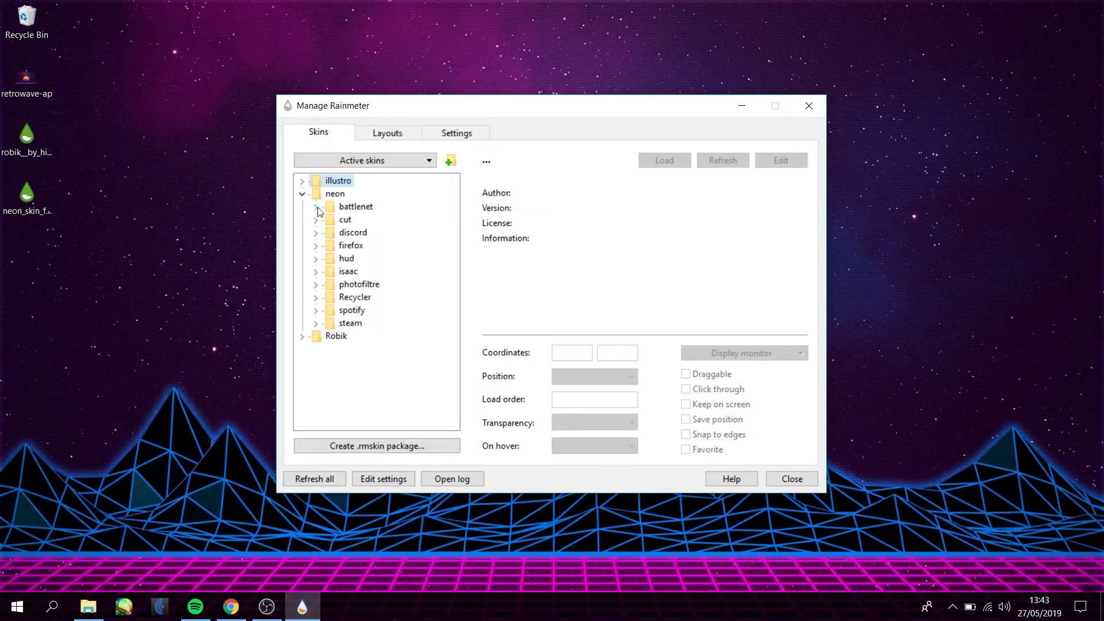
pyautogui.click(316, 208)
pyautogui.click(375, 219)
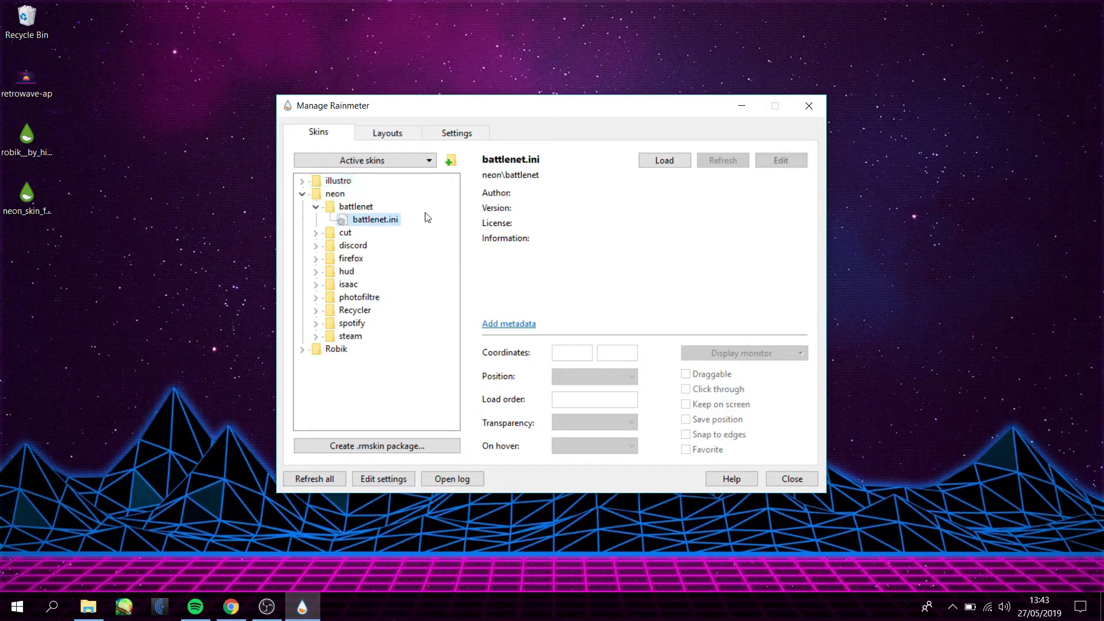
pyautogui.click(665, 161)
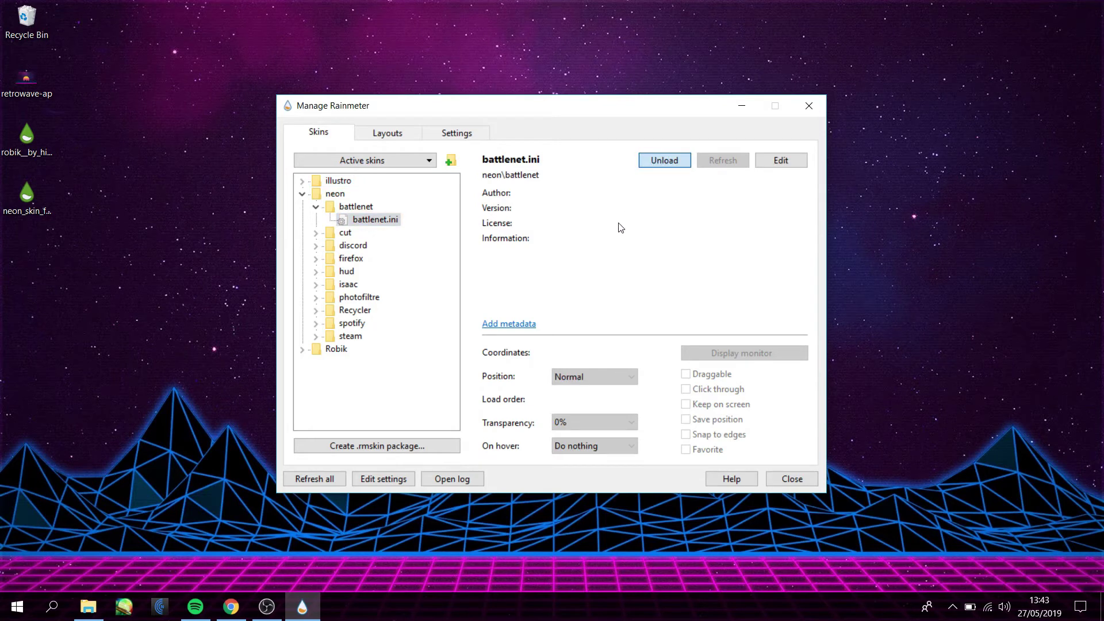
# Load the neon cut.ini skin, move its mountain image down over the wallpaper's mountains, and minimize the skin manager
pyautogui.click(316, 233)
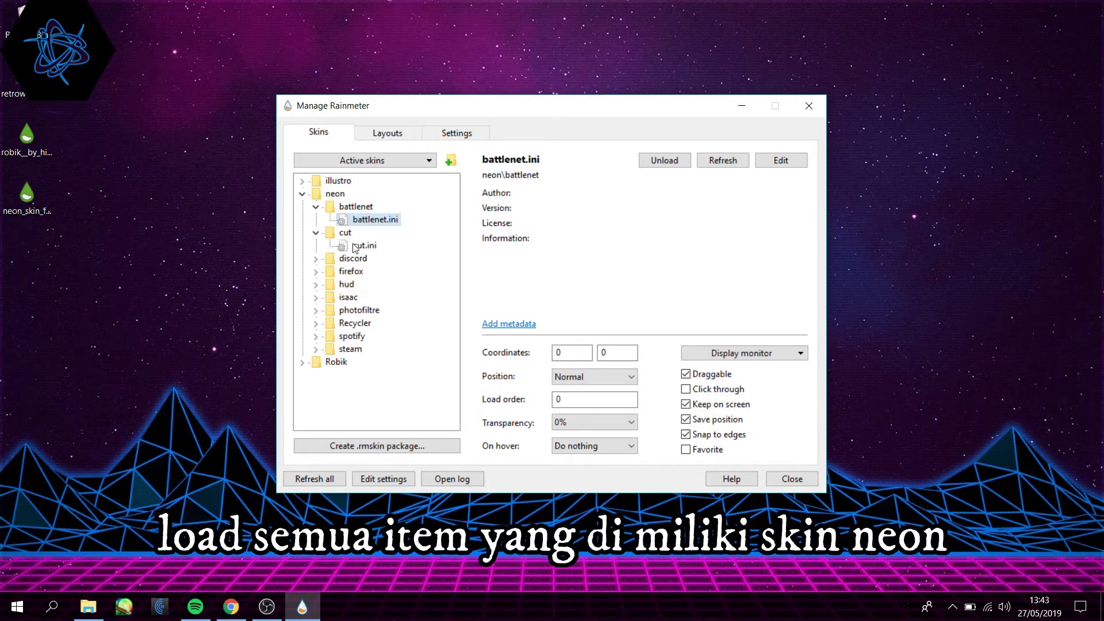
pyautogui.click(362, 245)
pyautogui.click(664, 160)
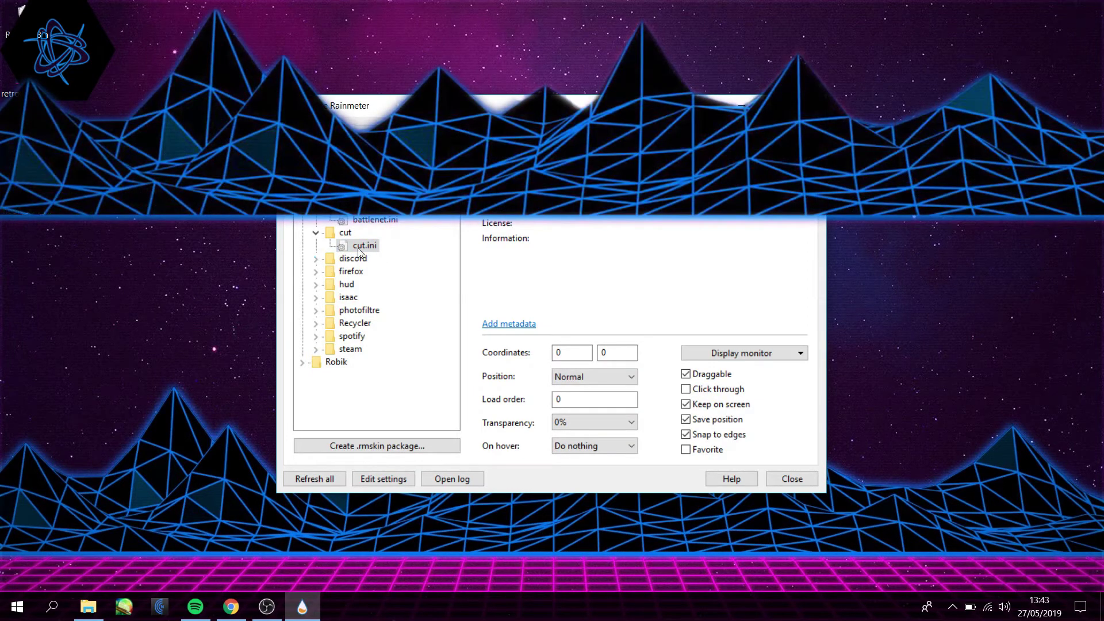
pyautogui.moveTo(463, 188); pyautogui.dragTo(435, 536)
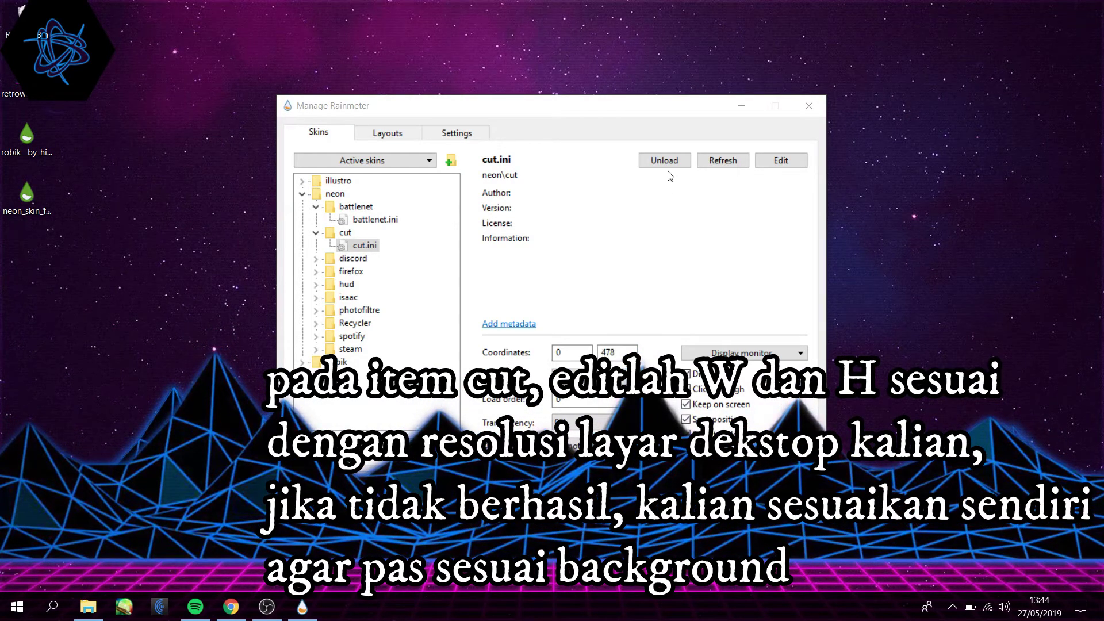
pyautogui.moveTo(633, 112); pyautogui.dragTo(764, 87)
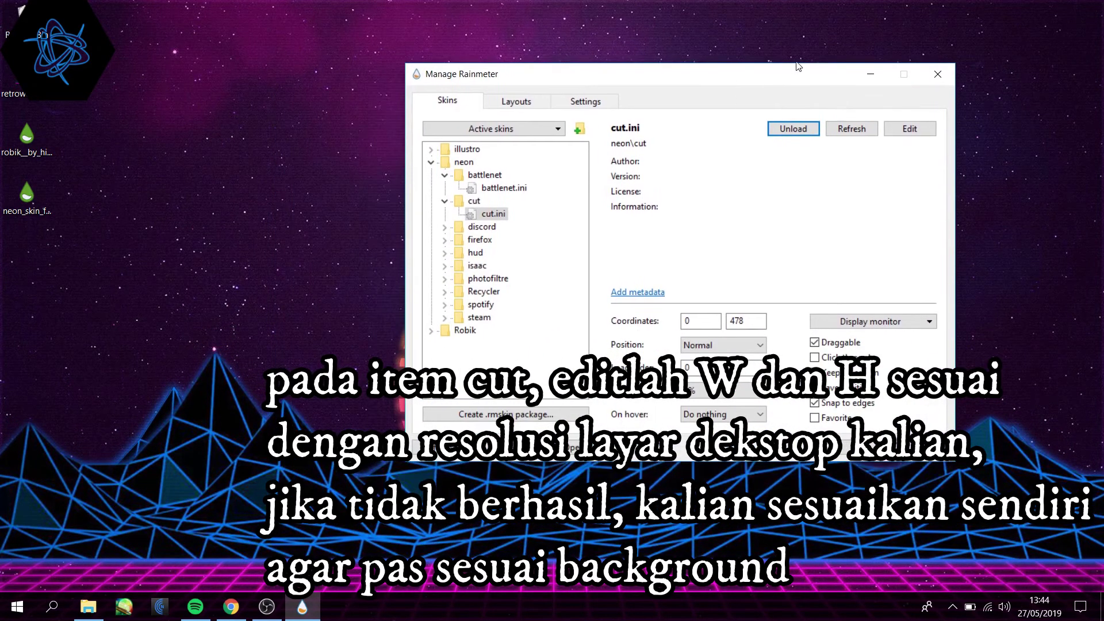
pyautogui.click(874, 85)
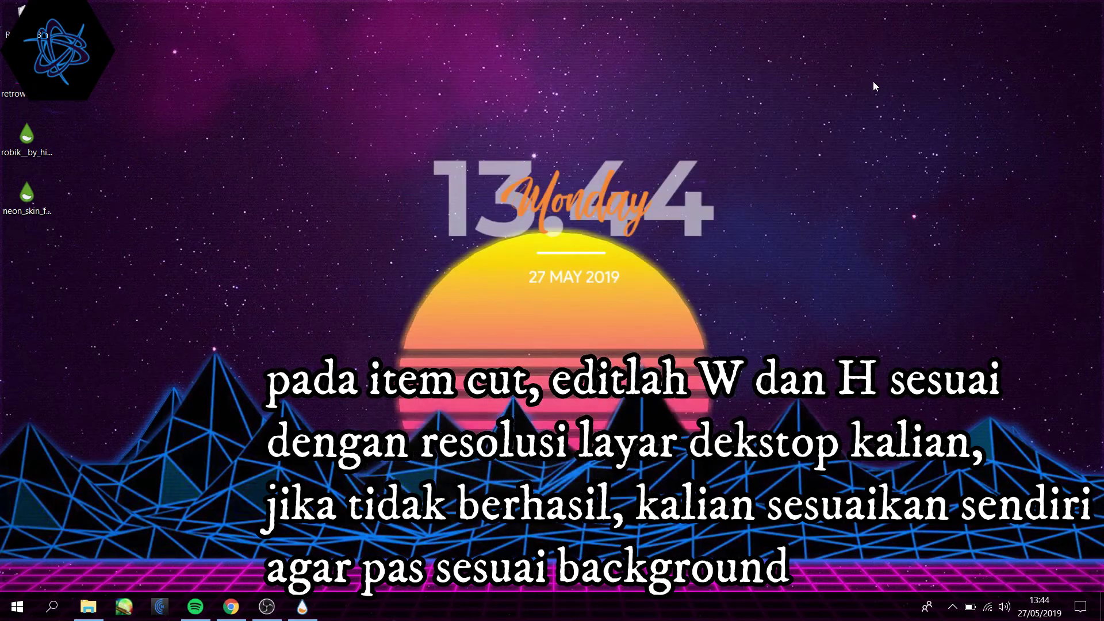
# Open the cut skin's file for editing and locate its W and L size lines
pyautogui.rightClick(647, 467)
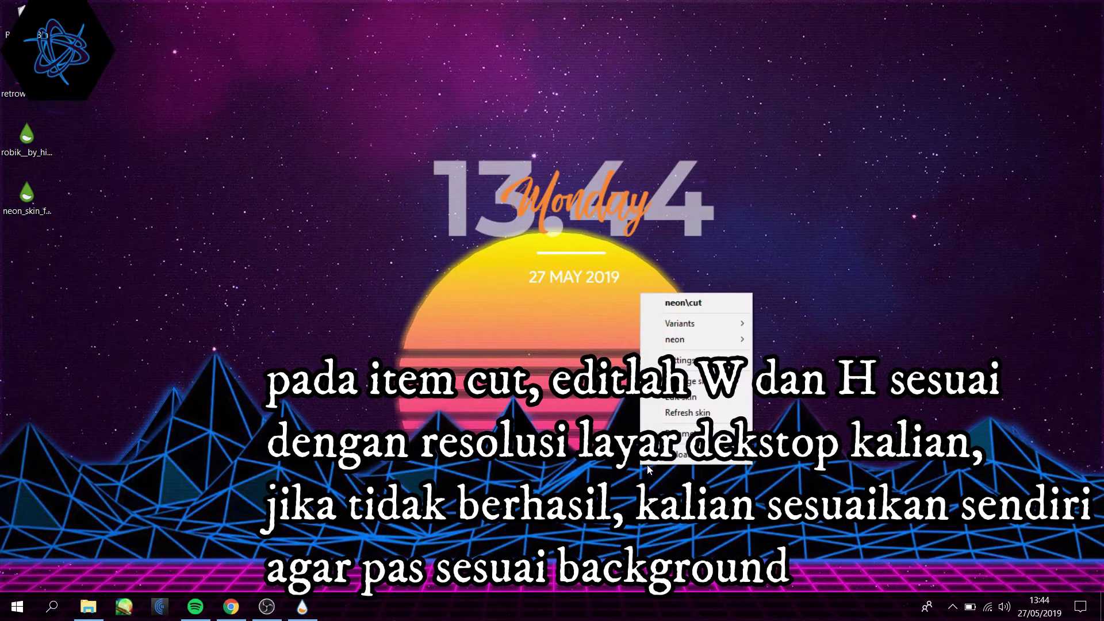
pyautogui.click(691, 400)
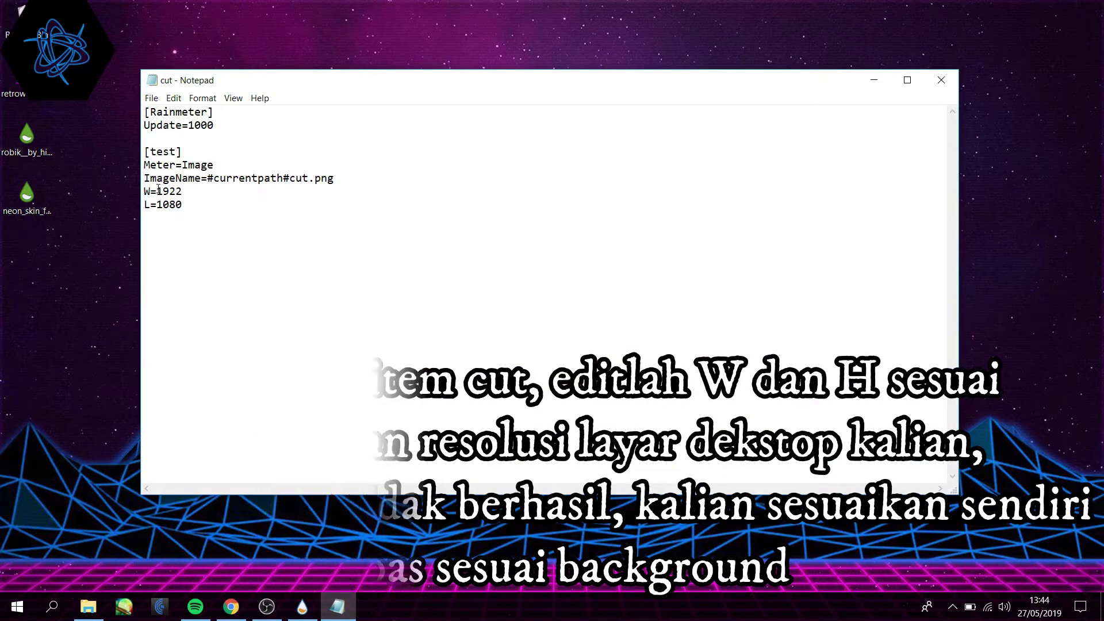
pyautogui.moveTo(143, 191); pyautogui.dragTo(214, 205)
pyautogui.click(241, 194)
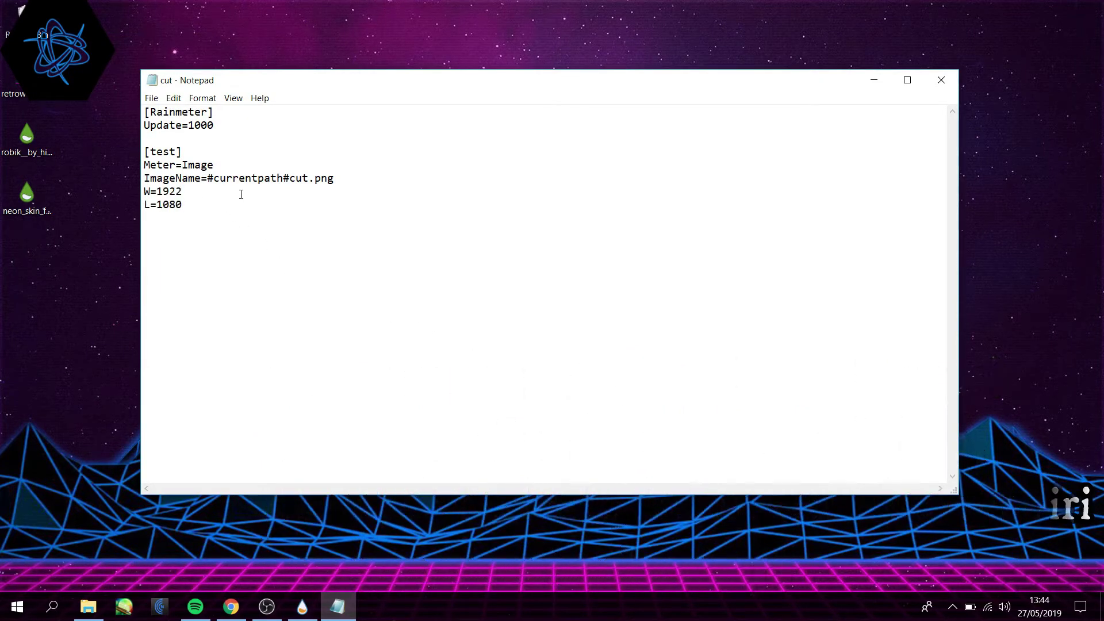
# Check the screen resolution in the Windows display settings and return to the cut file in Notepad
pyautogui.rightClick(610, 48)
pyautogui.click(658, 245)
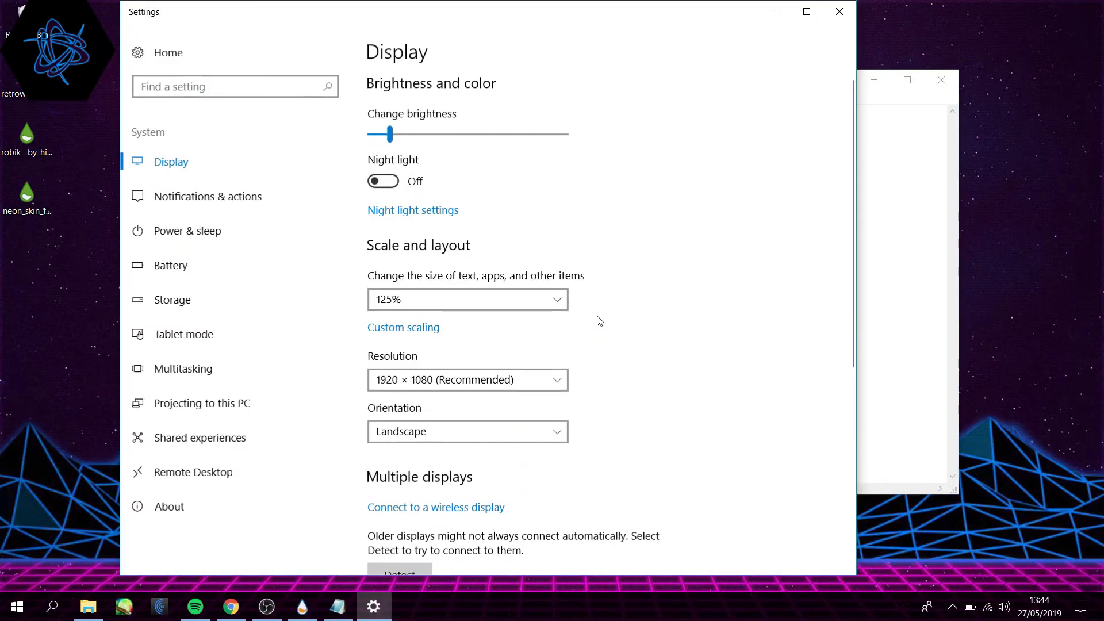
pyautogui.scroll(-2, 596, 318)
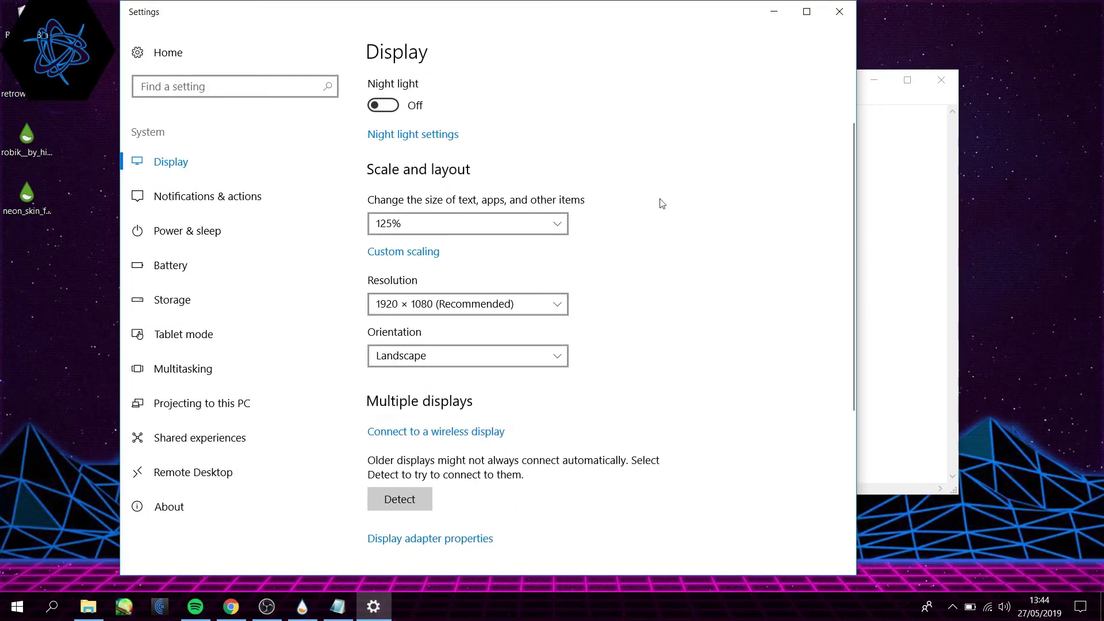
pyautogui.click(775, 12)
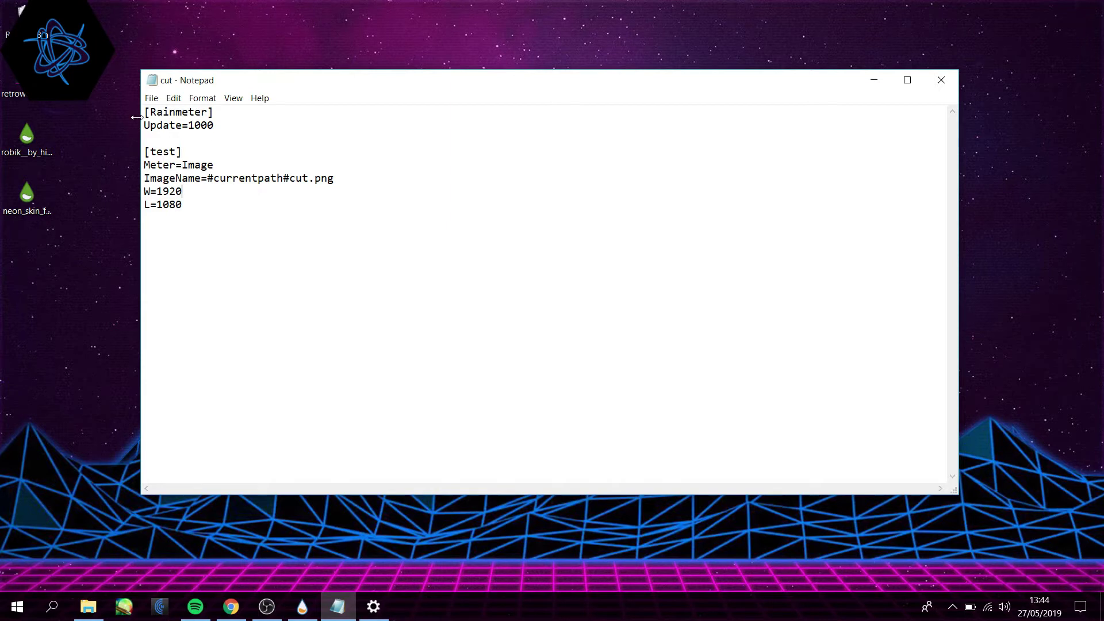
# Set W to 1920 in the cut file, save it, refresh the cut skin and minimize Notepad
pyautogui.click(151, 98)
pyautogui.click(168, 141)
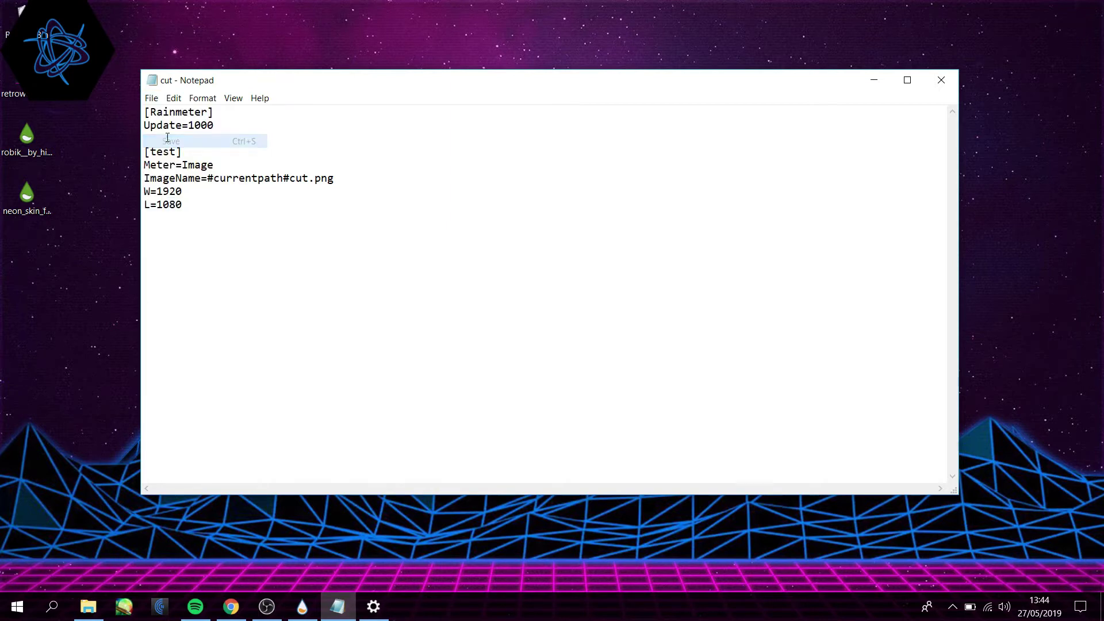
pyautogui.rightClick(253, 550)
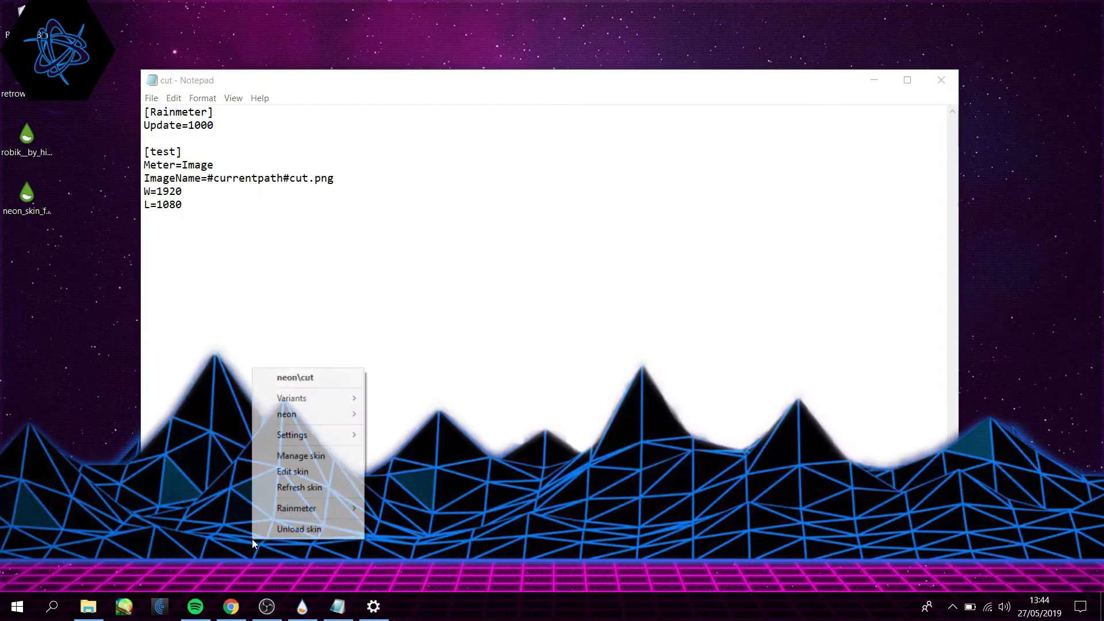
pyautogui.click(286, 489)
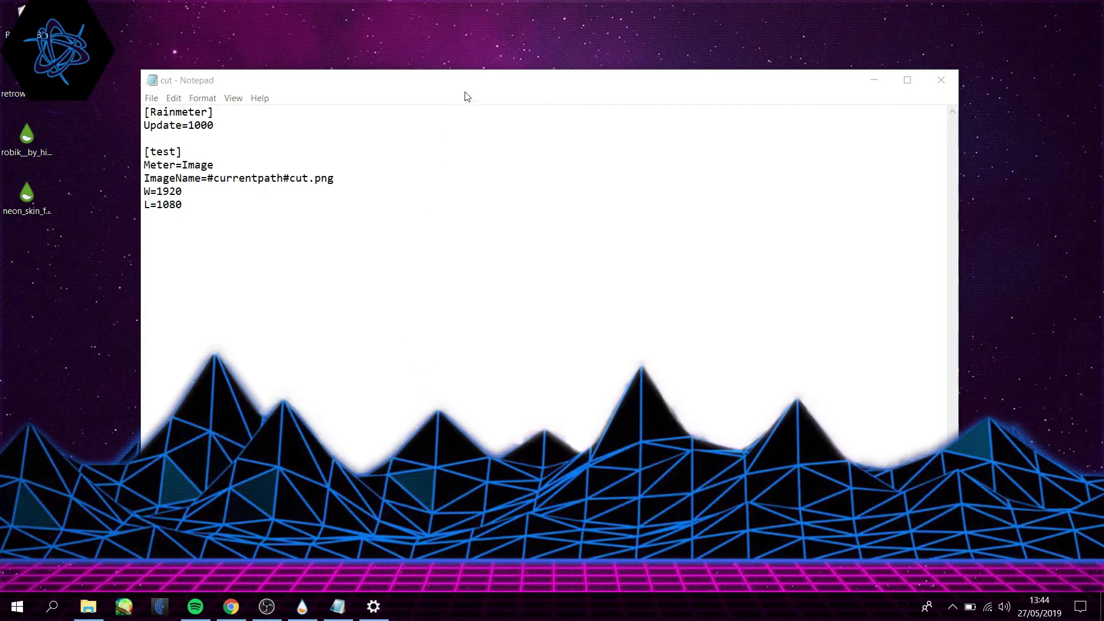
pyautogui.click(878, 79)
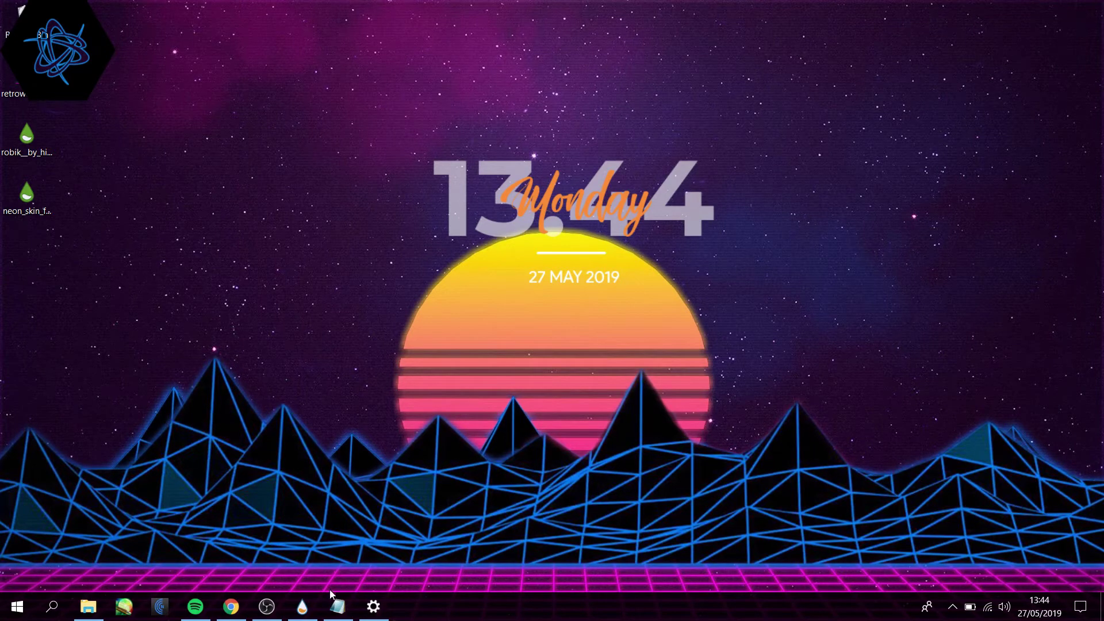
# Set W to 1500 in the cut file, save it, refresh the skin and lower the mountain image onto the wallpaper's mountains
pyautogui.click(338, 606)
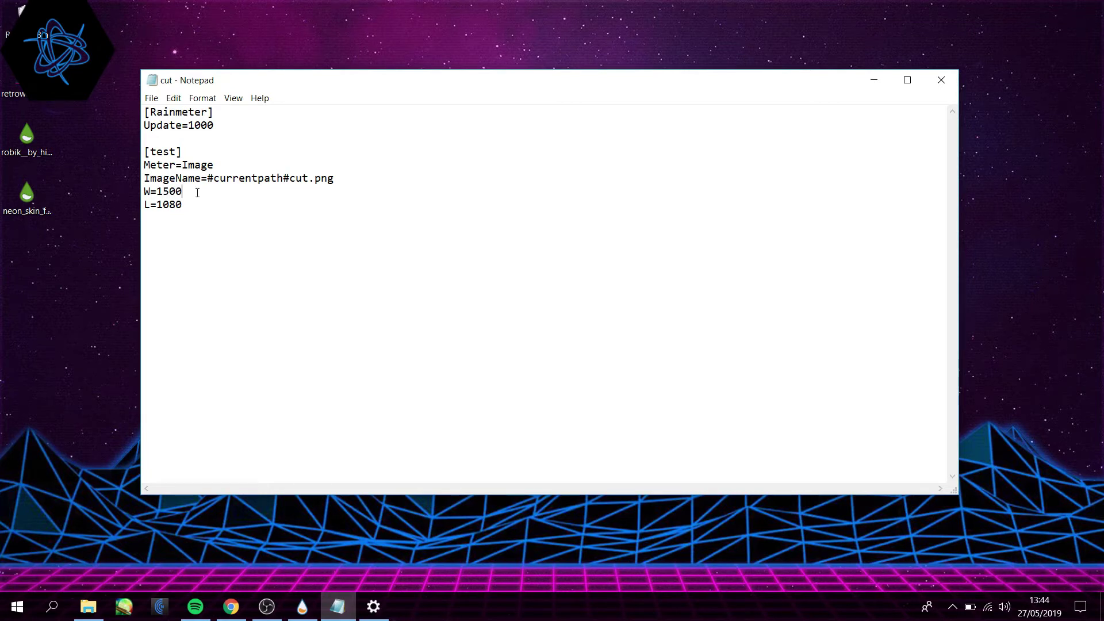
pyautogui.click(151, 98)
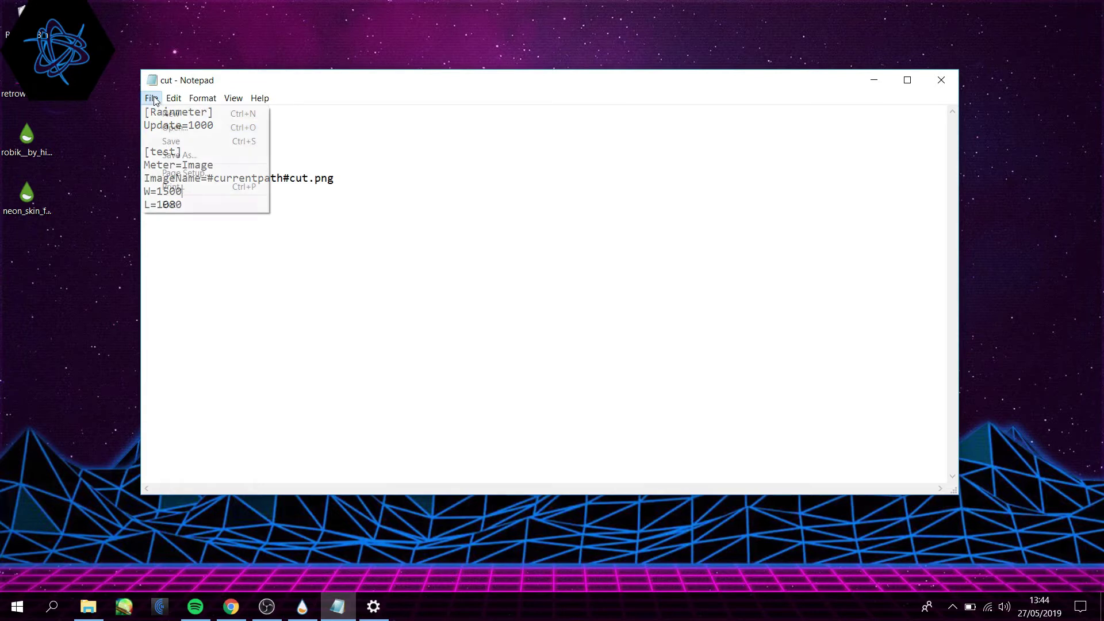
pyautogui.click(178, 144)
pyautogui.rightClick(281, 509)
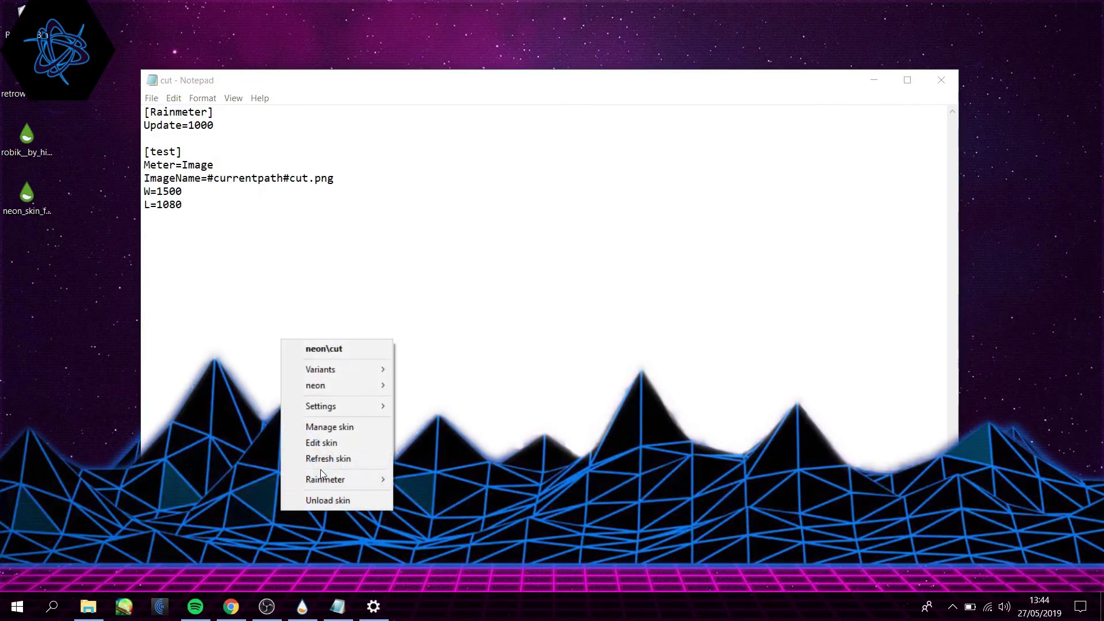
pyautogui.click(325, 459)
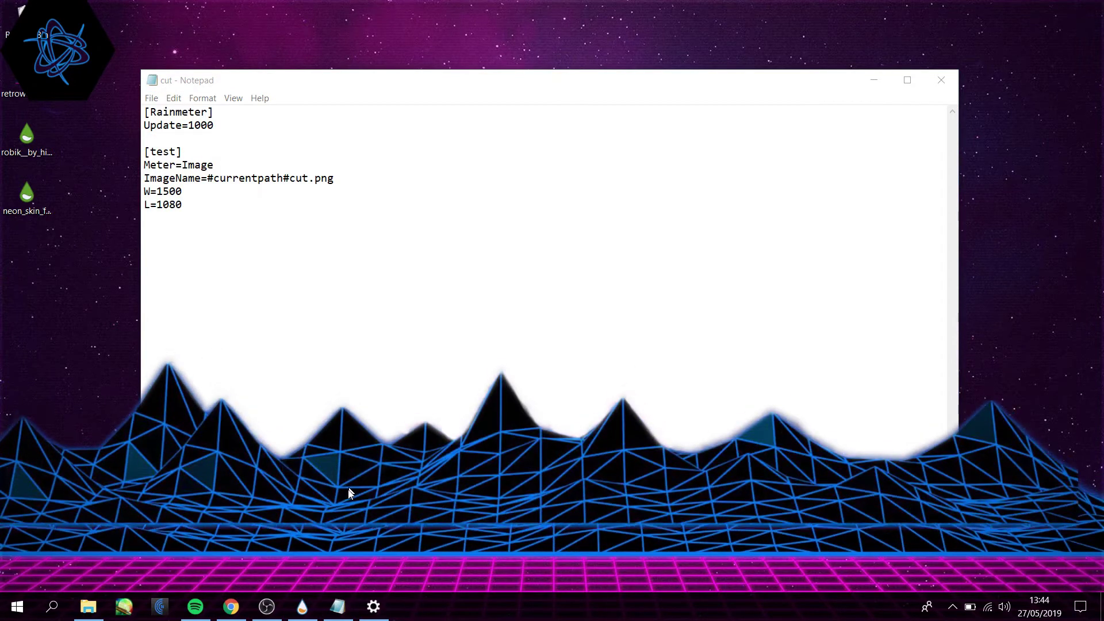
pyautogui.moveTo(351, 493); pyautogui.dragTo(345, 521)
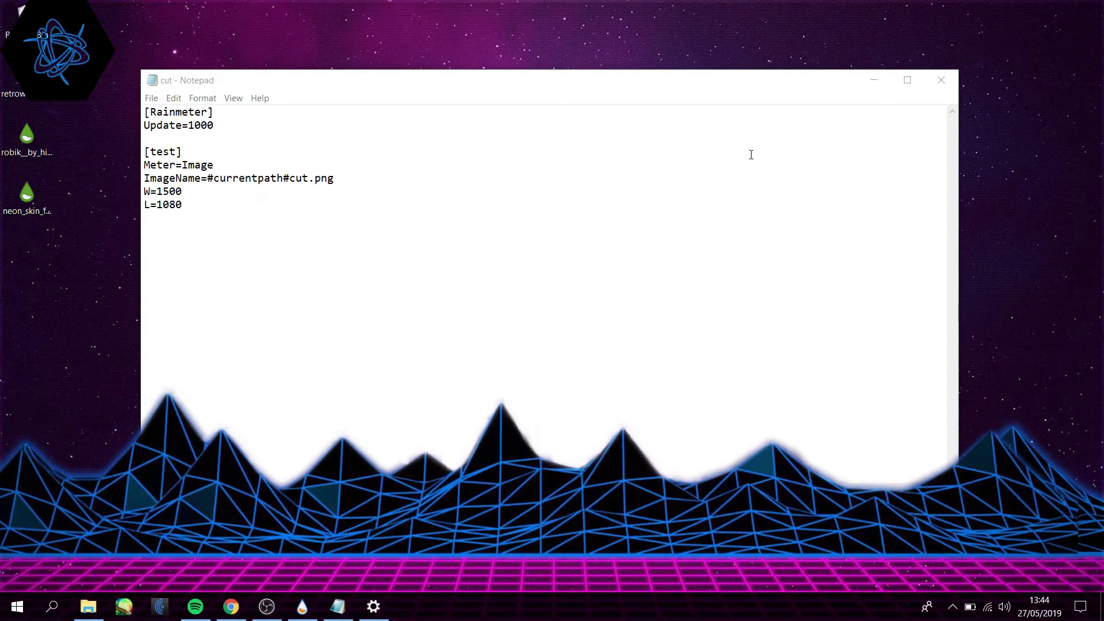
pyautogui.click(874, 80)
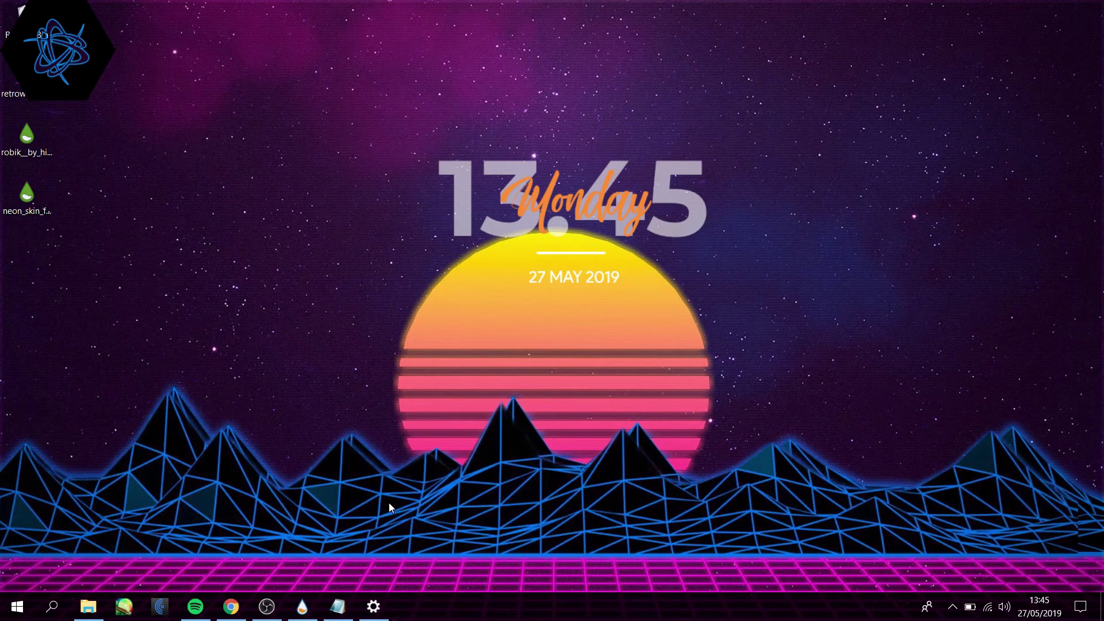
# Increase the W value in the cut file slightly, save it and refresh the skin to match the wallpaper's mountains
pyautogui.click(338, 607)
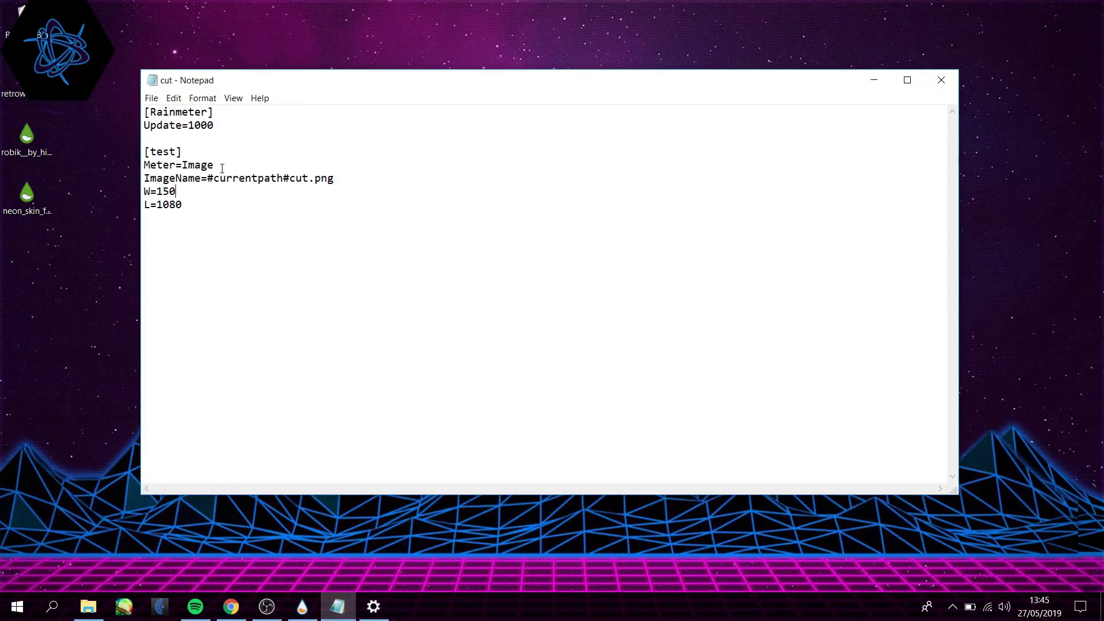
pyautogui.write('3')
pyautogui.click(151, 99)
pyautogui.click(166, 143)
pyautogui.click(874, 83)
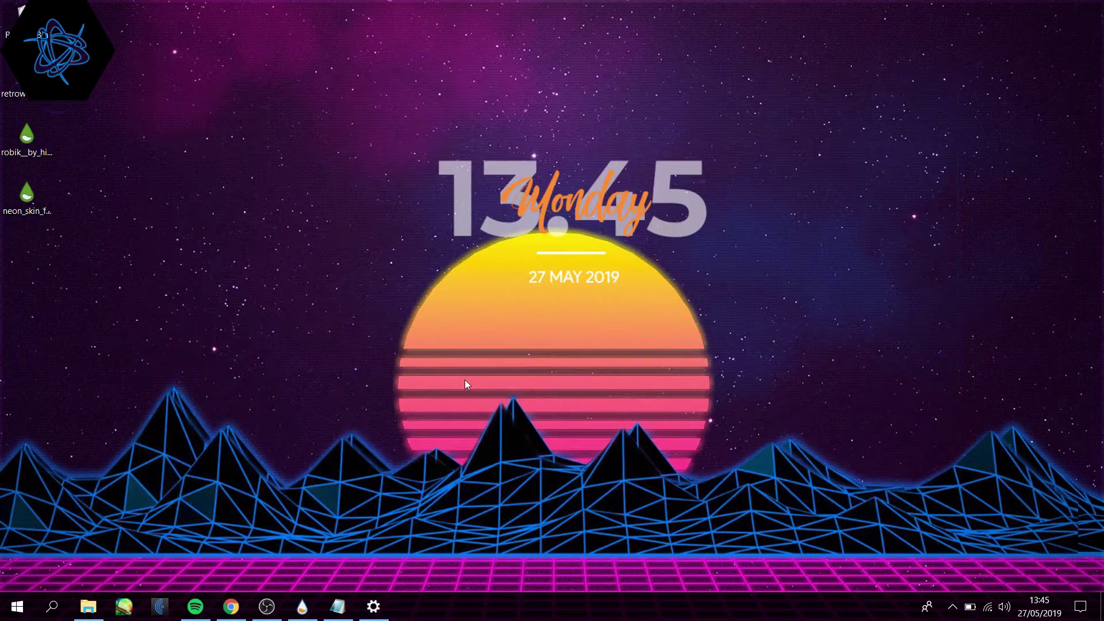
pyautogui.rightClick(384, 504)
pyautogui.click(425, 447)
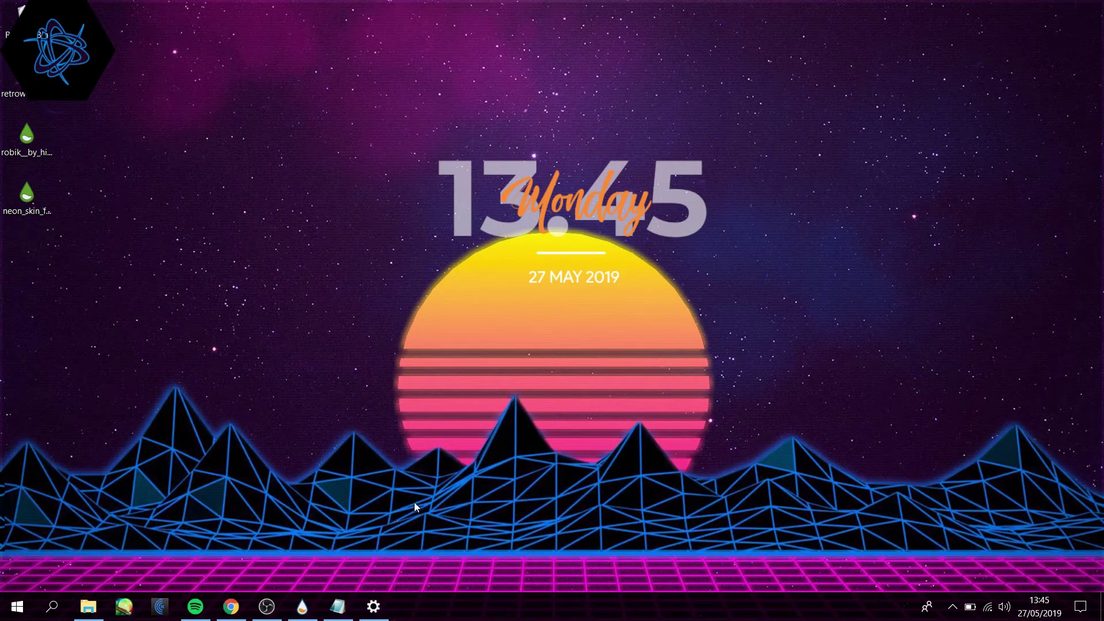
# Set W to 1535 in the cut file, save and close it, and refresh the cut skin
pyautogui.click(338, 606)
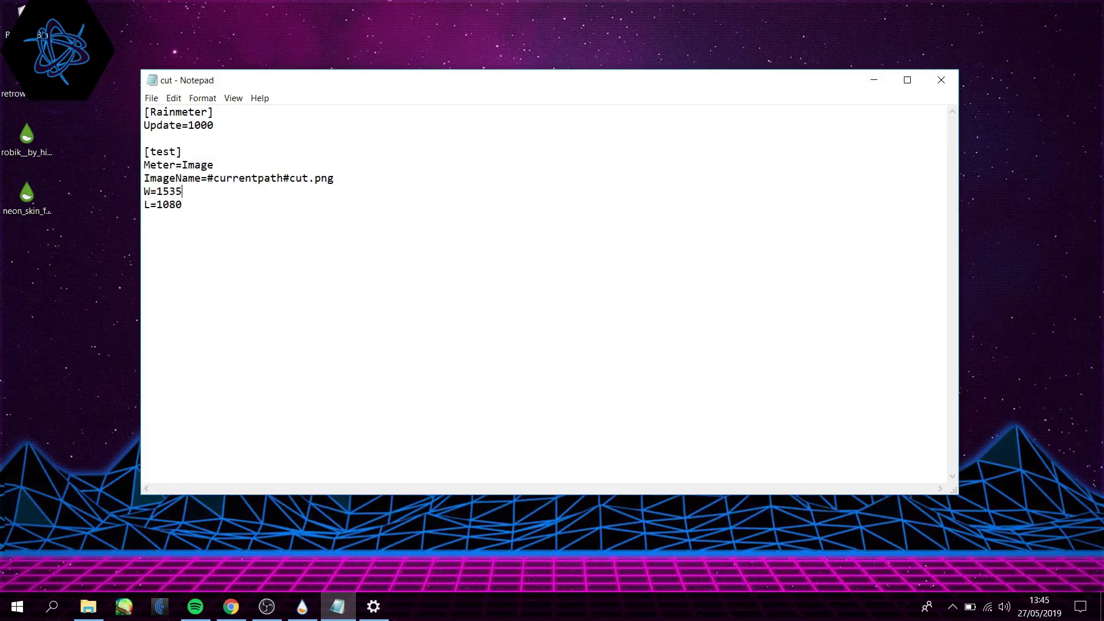
pyautogui.click(174, 98)
pyautogui.moveTo(151, 97)
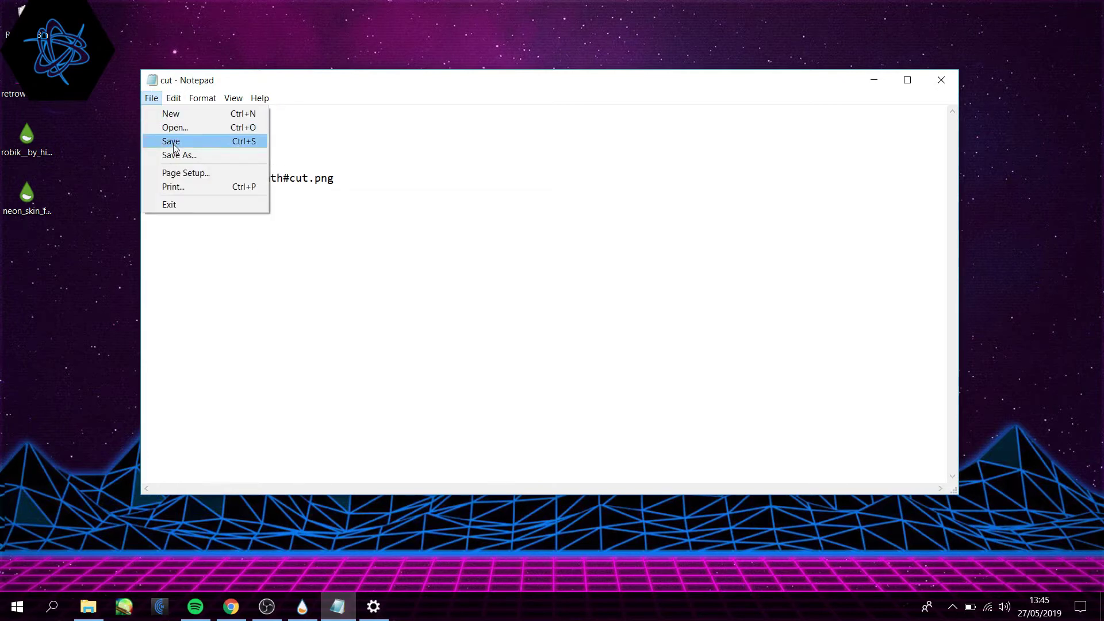
pyautogui.click(174, 144)
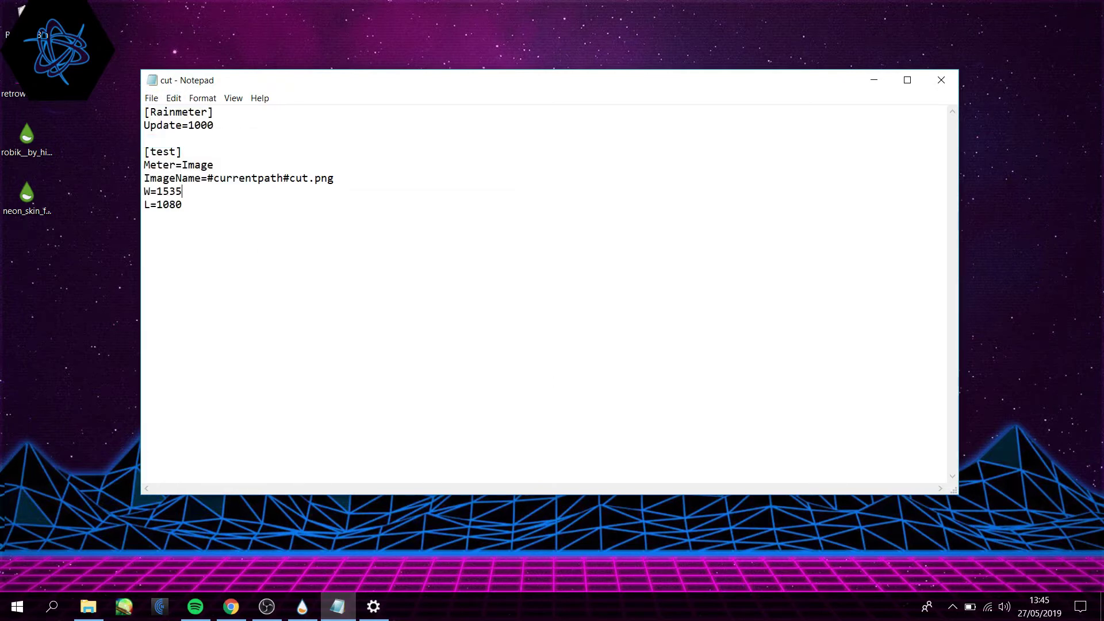
pyautogui.click(940, 76)
pyautogui.rightClick(541, 514)
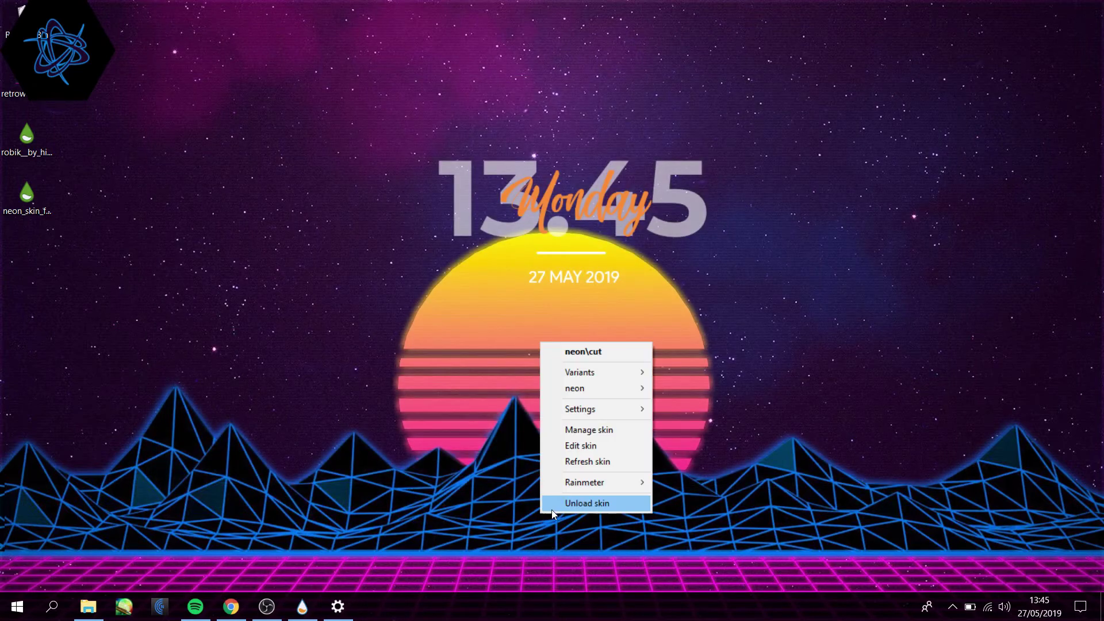
pyautogui.click(585, 461)
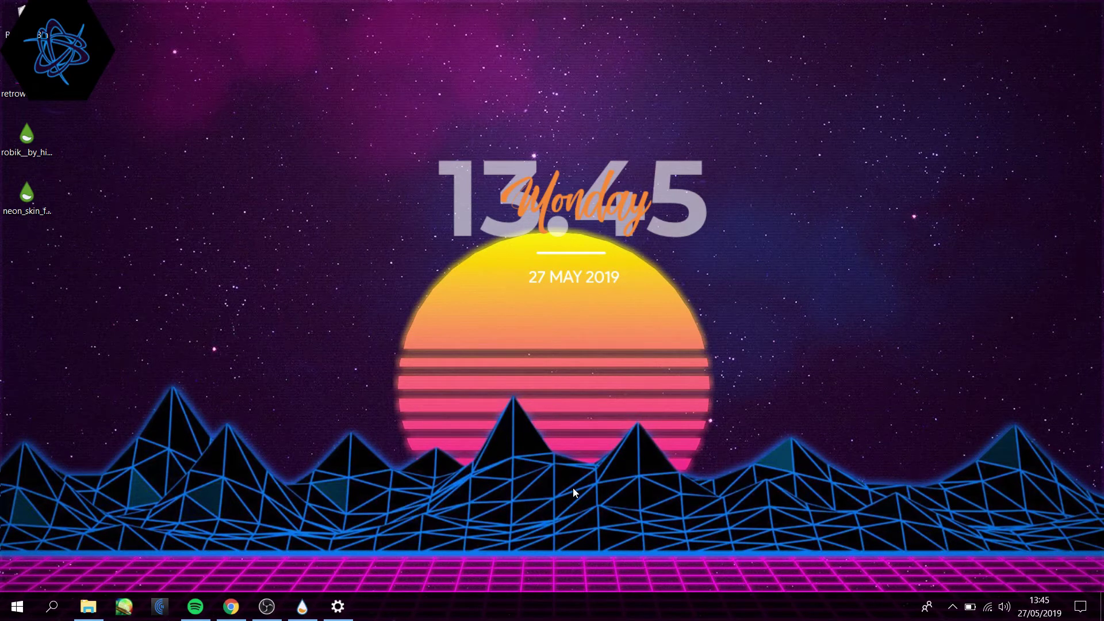
# Refresh the desktop twice and close the Windows display settings
pyautogui.rightClick(787, 231)
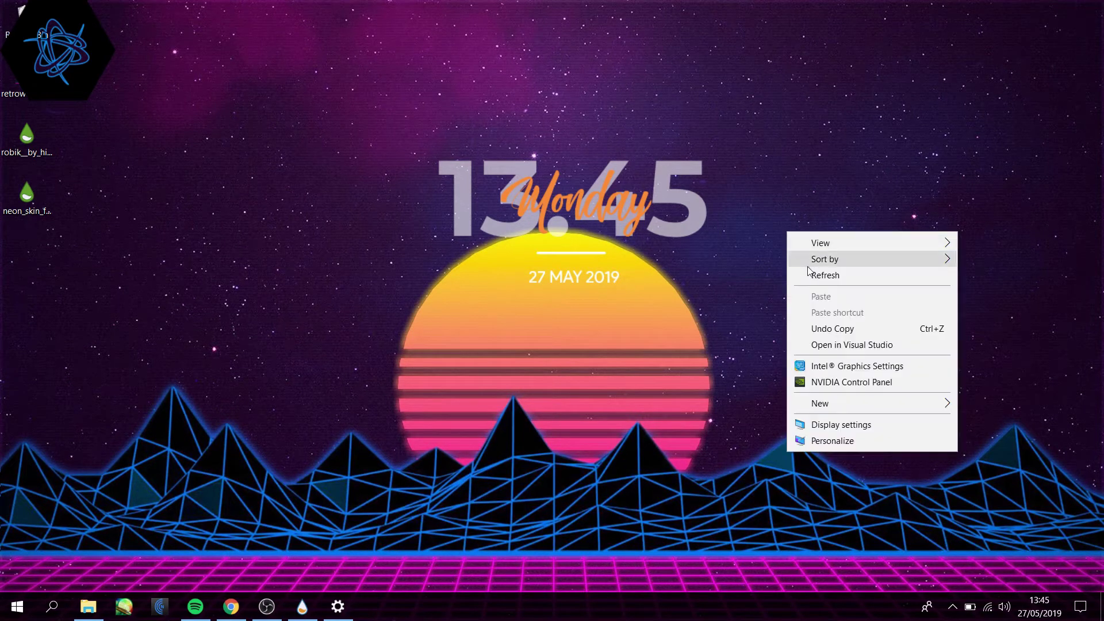
pyautogui.click(828, 273)
pyautogui.rightClick(791, 171)
pyautogui.click(828, 215)
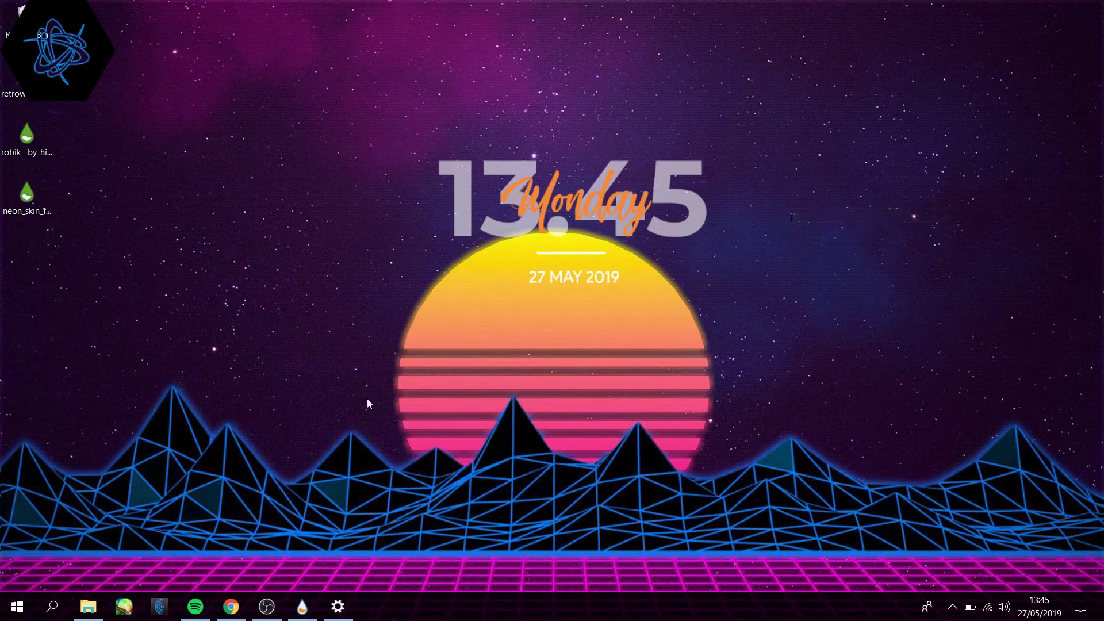
pyautogui.click(331, 617)
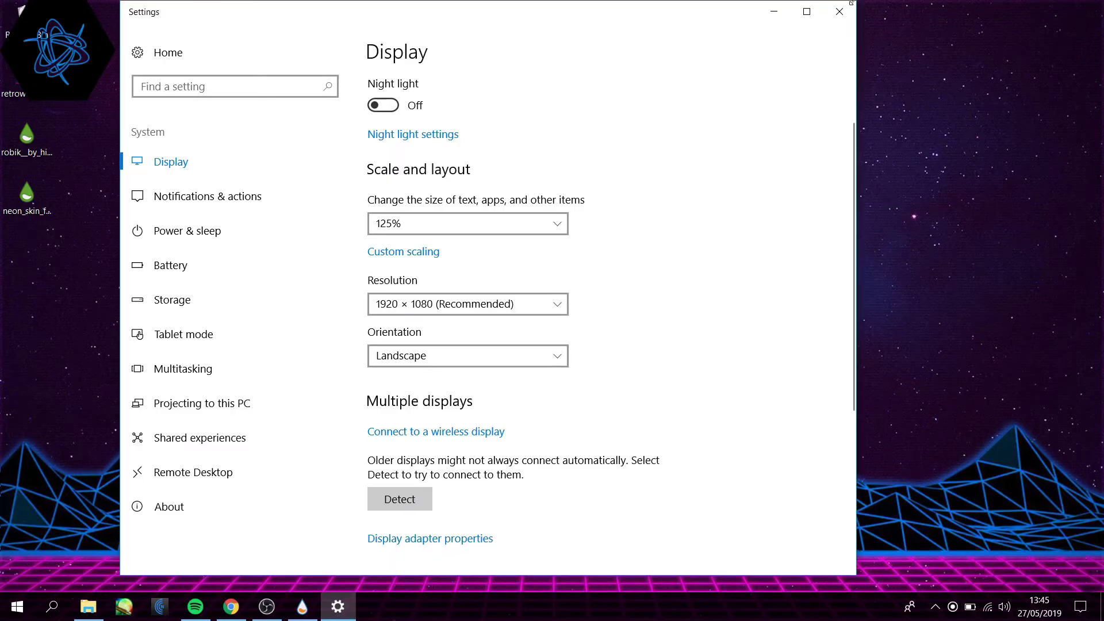
pyautogui.click(841, 9)
# Load discord.ini from the neon skins in the Rainmeter manager and place the Discord icon below the Battle.net icon
pyautogui.click(302, 607)
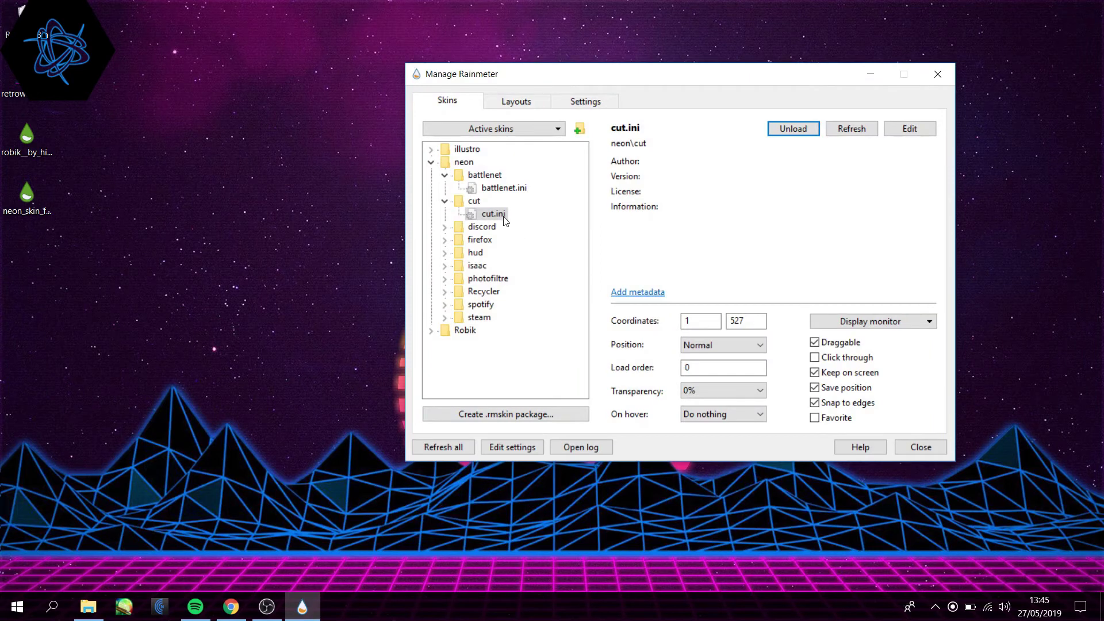
pyautogui.click(445, 201)
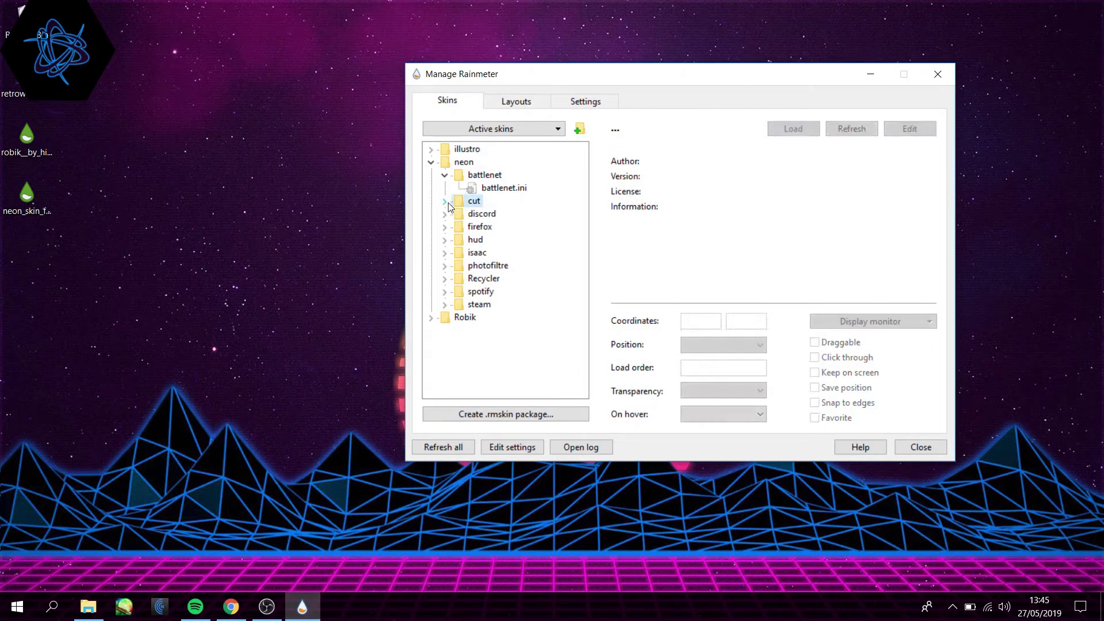
pyautogui.click(445, 240)
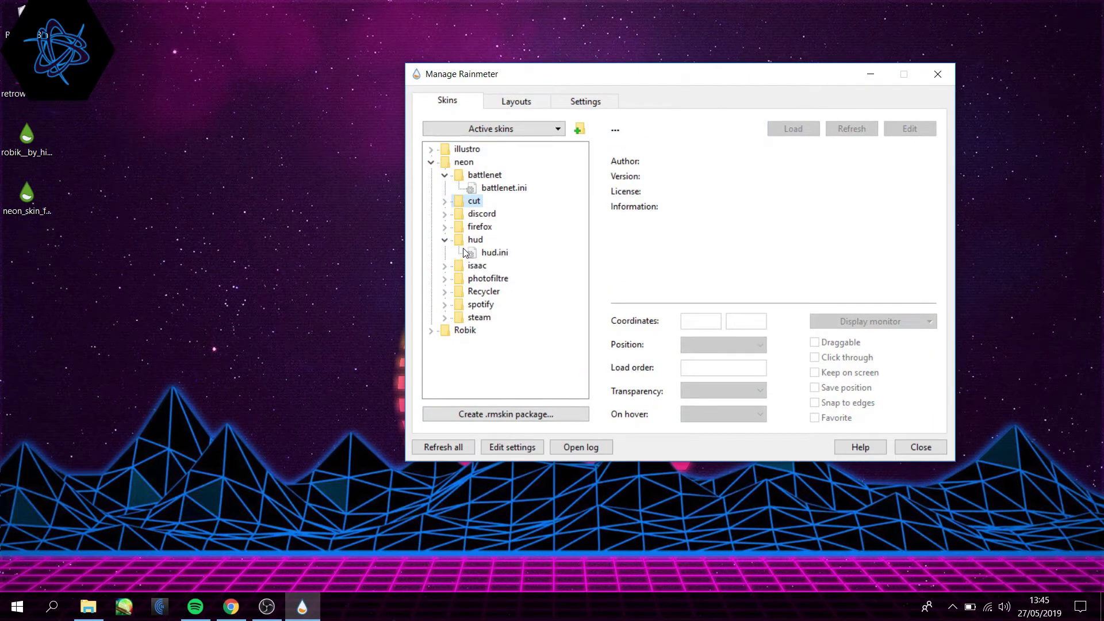
pyautogui.click(445, 214)
pyautogui.click(445, 240)
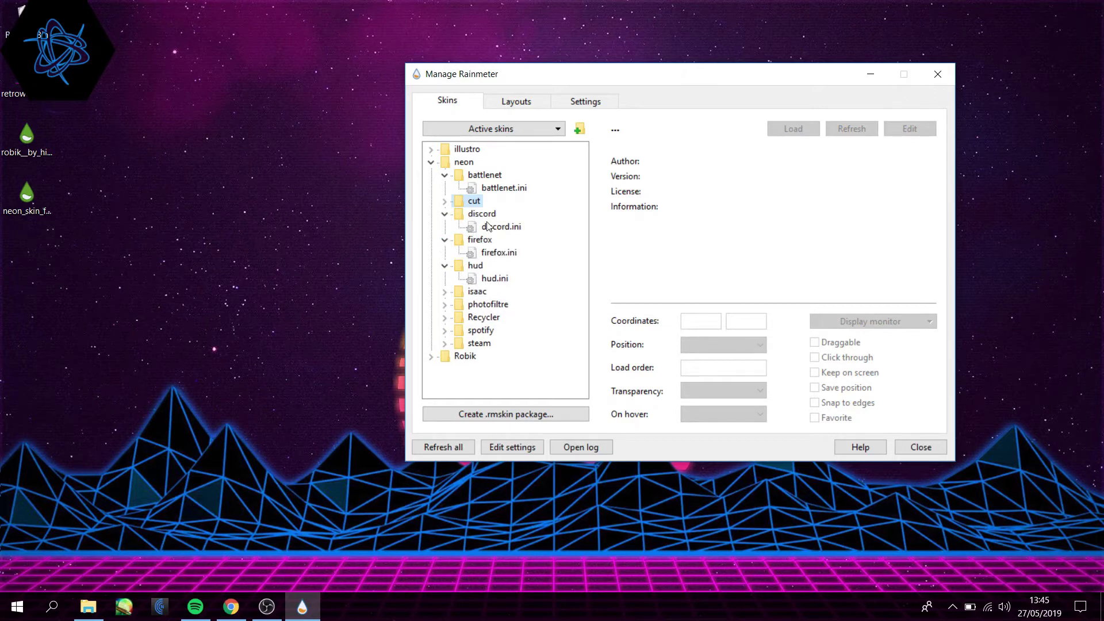
pyautogui.click(501, 227)
pyautogui.click(815, 133)
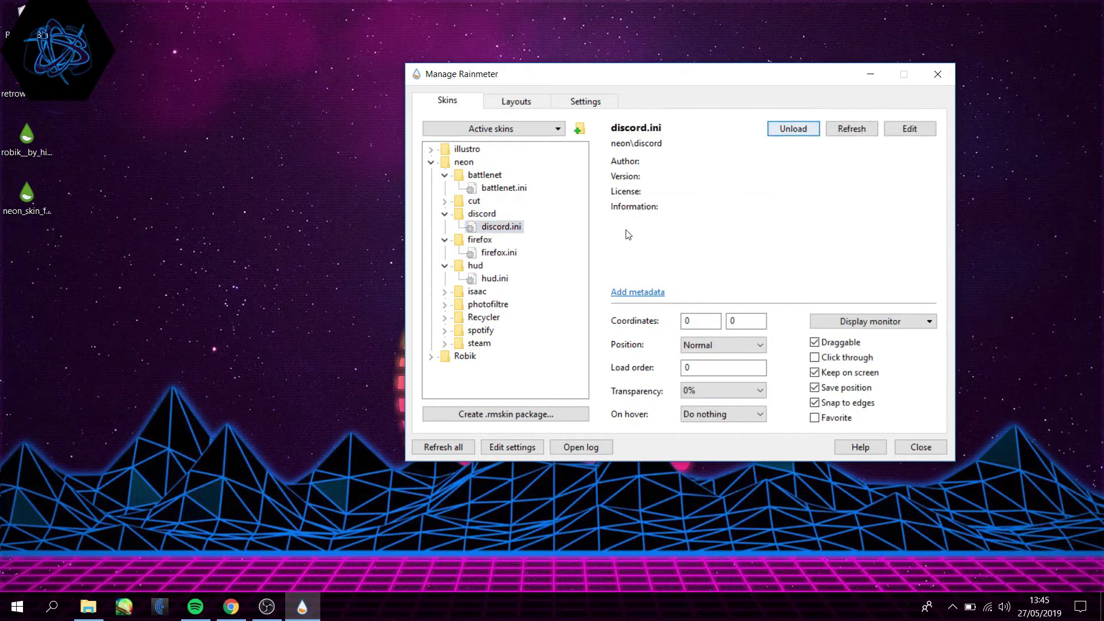
pyautogui.moveTo(68, 62); pyautogui.dragTo(127, 193)
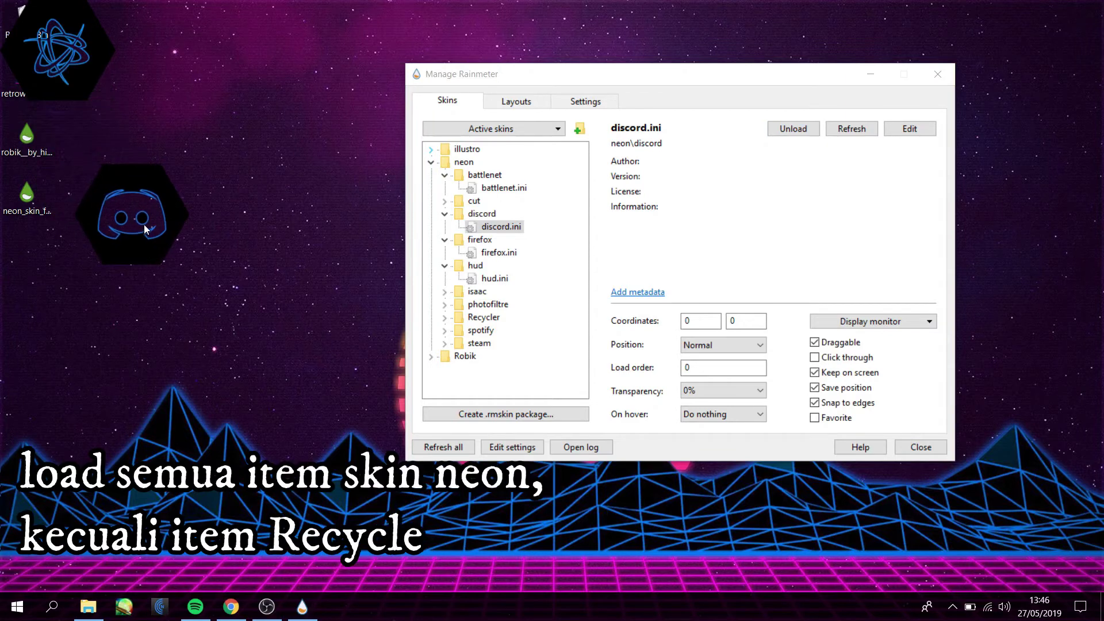
# Load firefox.ini and move the Battle.net icon up beside the Discord icon, clear of the Firefox icon
pyautogui.click(486, 253)
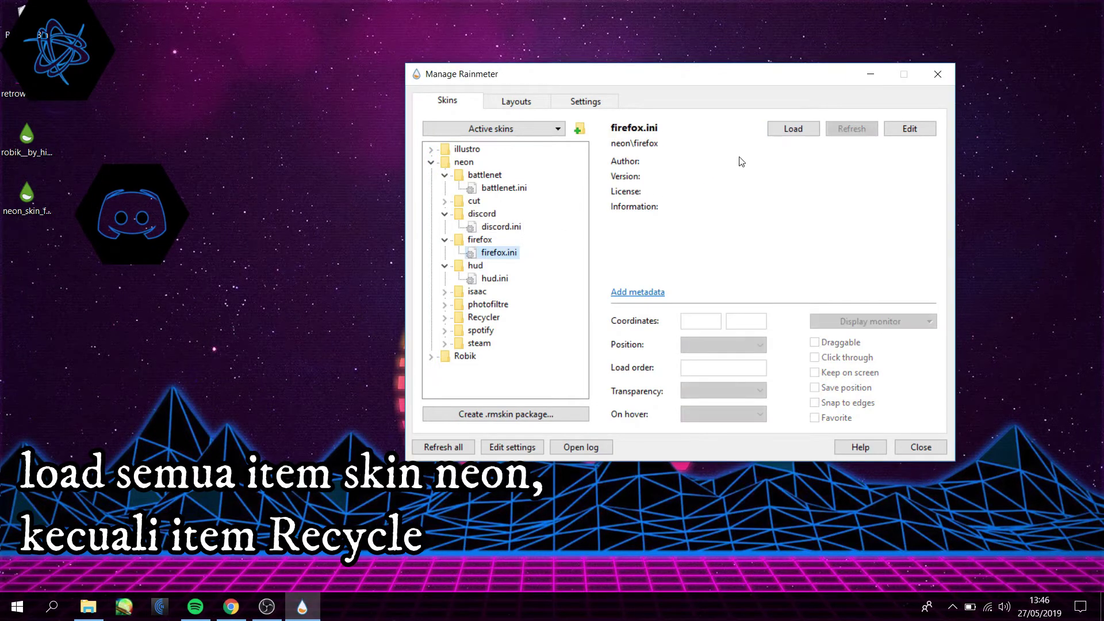
pyautogui.click(792, 129)
pyautogui.moveTo(79, 65); pyautogui.dragTo(289, 187)
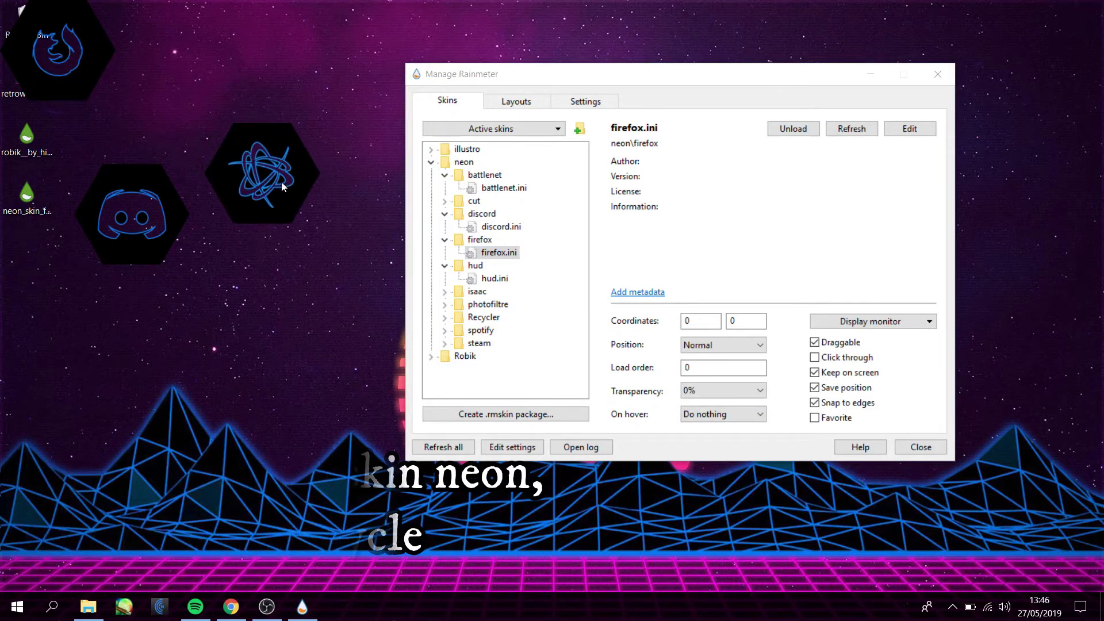
# Load hud.ini and the remaining neon skins isaac, photofiltre, spotify and steam, leaving out Recycler
pyautogui.click(492, 279)
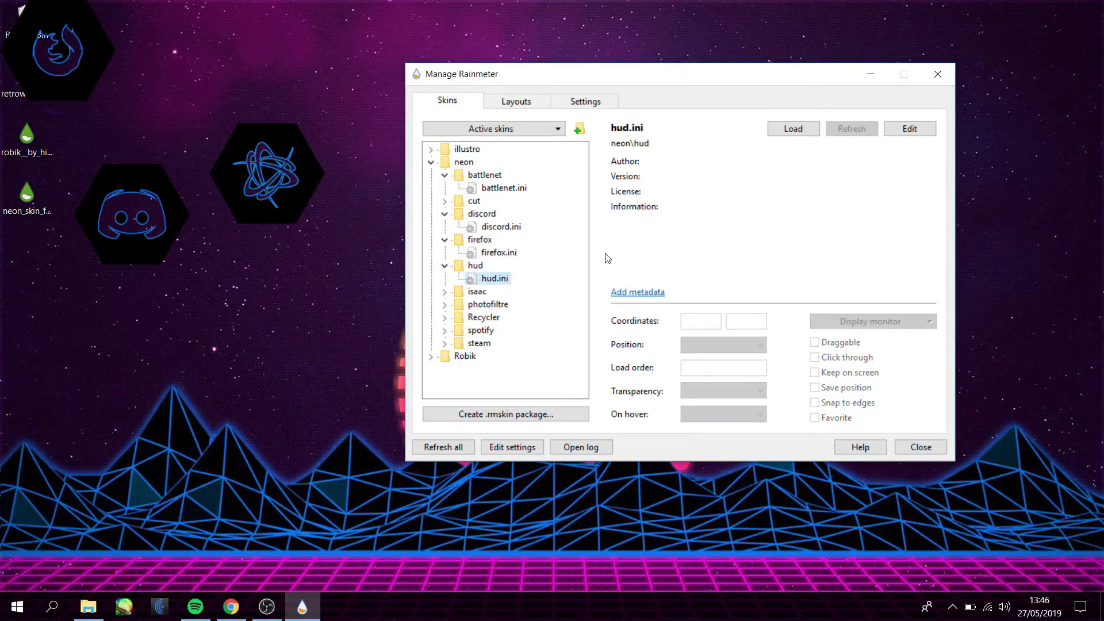
pyautogui.click(444, 292)
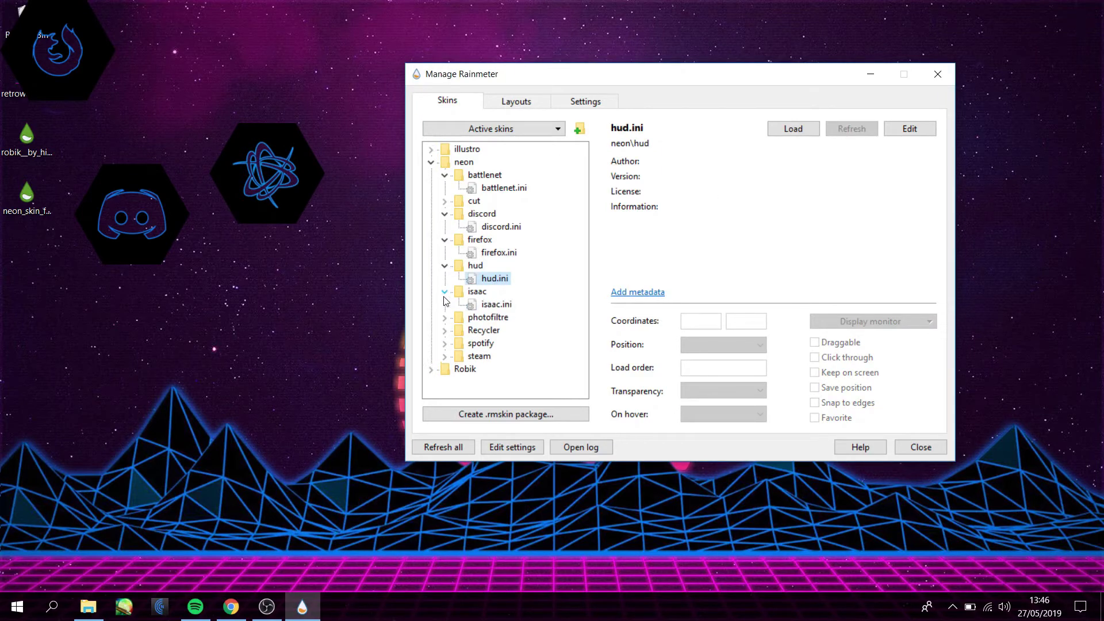
pyautogui.click(488, 304)
pyautogui.click(500, 279)
pyautogui.click(796, 133)
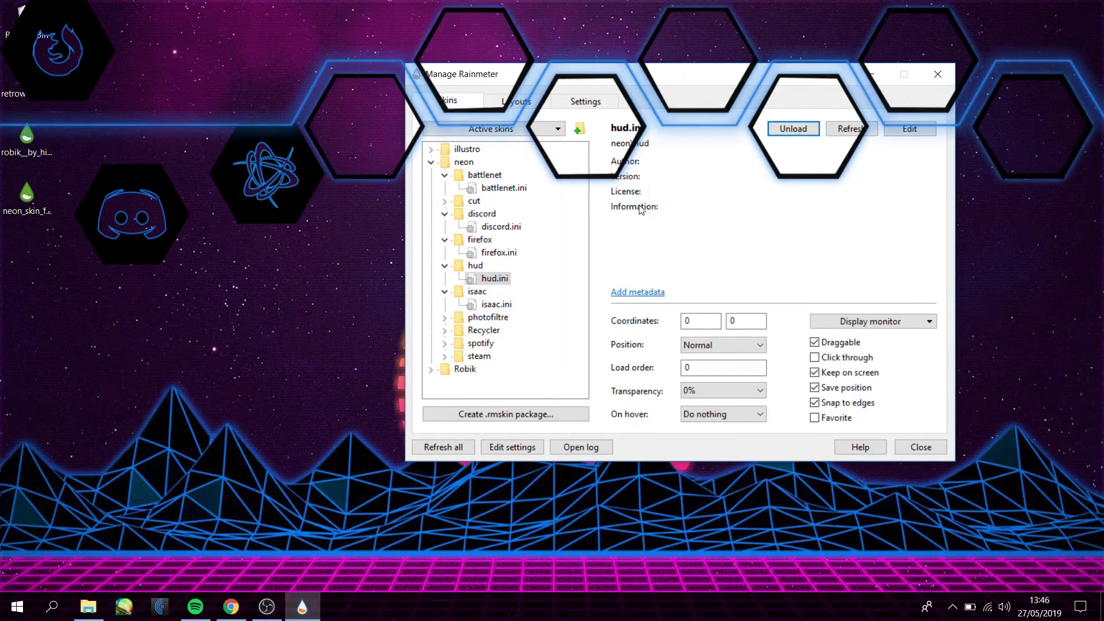
# Close the Rainmeter manager and raise the hexagon hud to the upper edge of the desktop
pyautogui.press('Escape')
pyautogui.rightClick(768, 192)
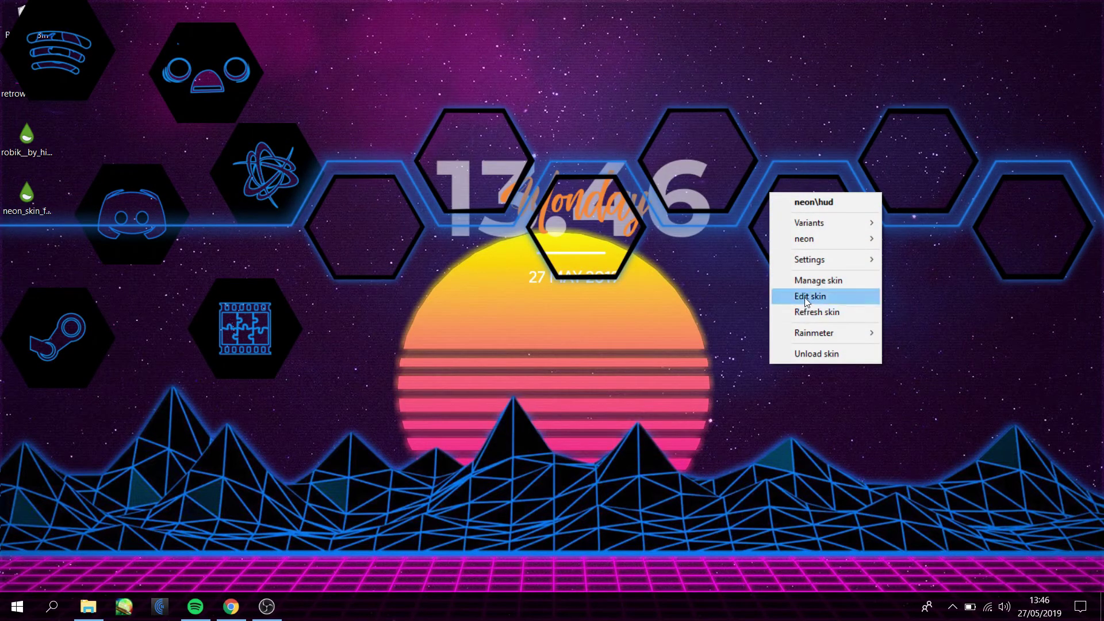
pyautogui.moveTo(657, 137); pyautogui.dragTo(595, 25)
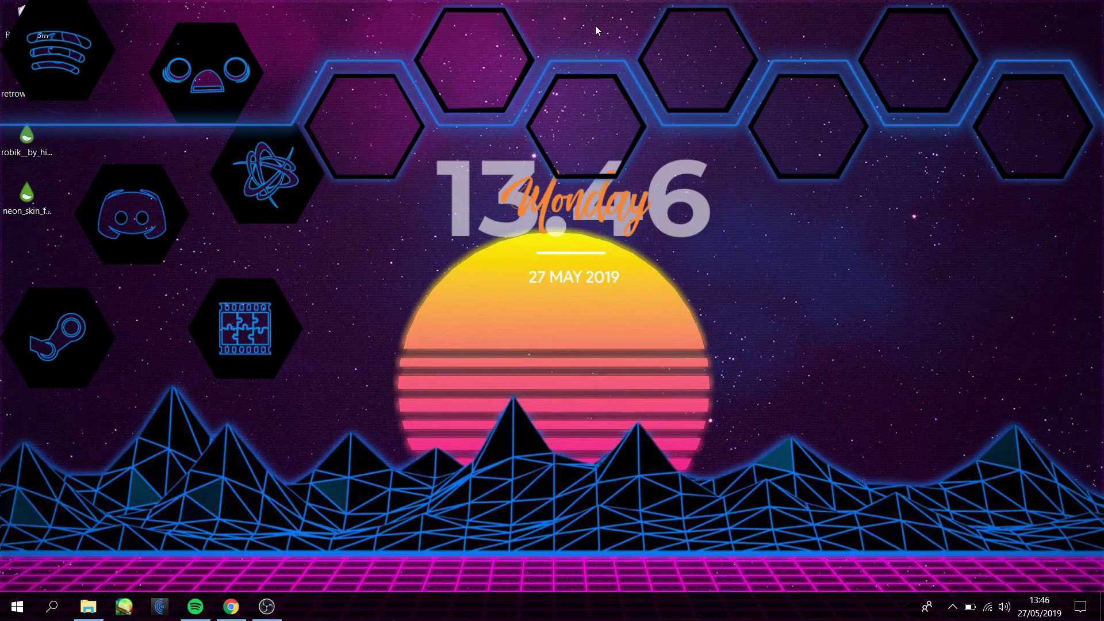
# Set h to 200 in the hud file, save and close it, and refresh the hud skin
pyautogui.rightClick(650, 37)
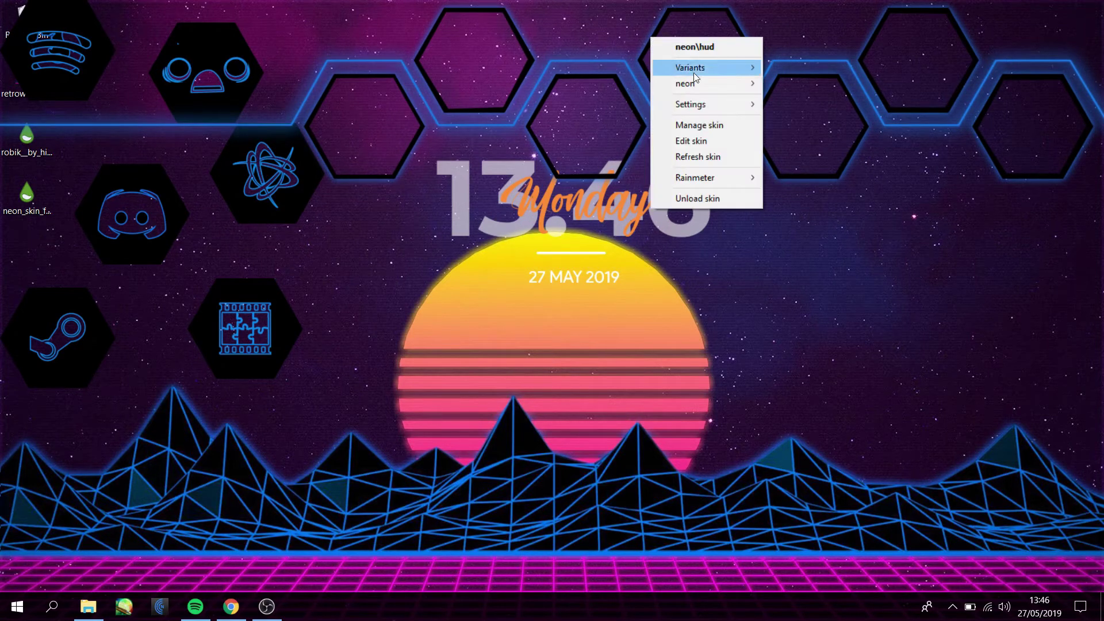
pyautogui.click(700, 145)
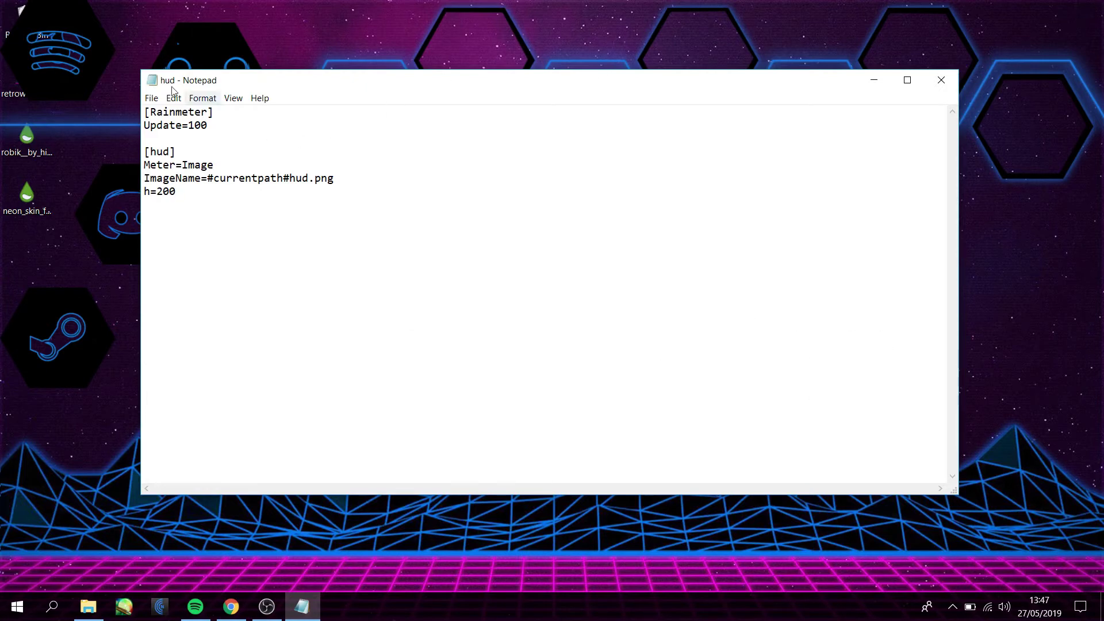
pyautogui.click(151, 99)
pyautogui.click(189, 151)
pyautogui.click(680, 117)
pyautogui.click(156, 100)
pyautogui.click(172, 140)
pyautogui.click(939, 78)
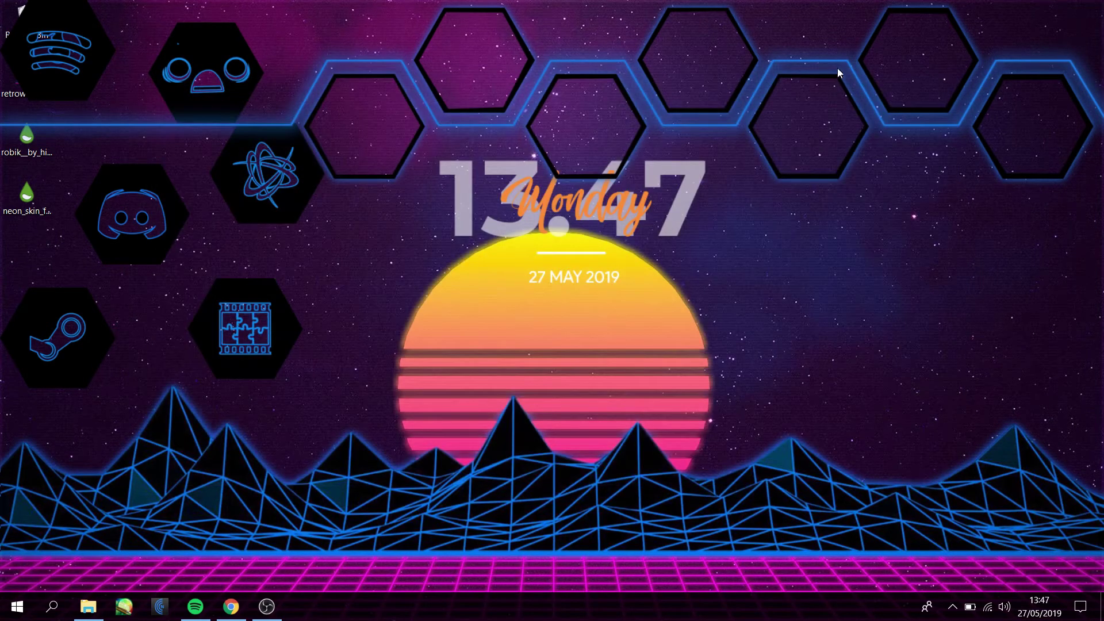
pyautogui.rightClick(839, 64)
pyautogui.click(847, 178)
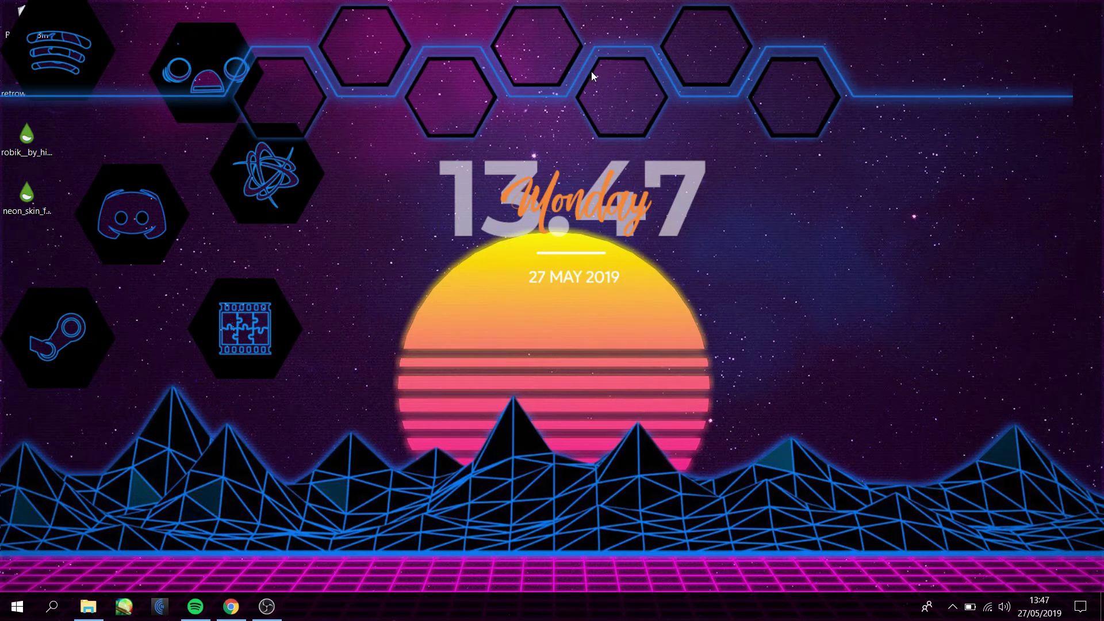
# Nudge the hexagon hud and the clock sideways until both are centered above the sun
pyautogui.moveTo(591, 71)
pyautogui.mouseDown()
pyautogui.moveTo(610, 71)
pyautogui.moveTo(601, 68)
pyautogui.mouseUp()
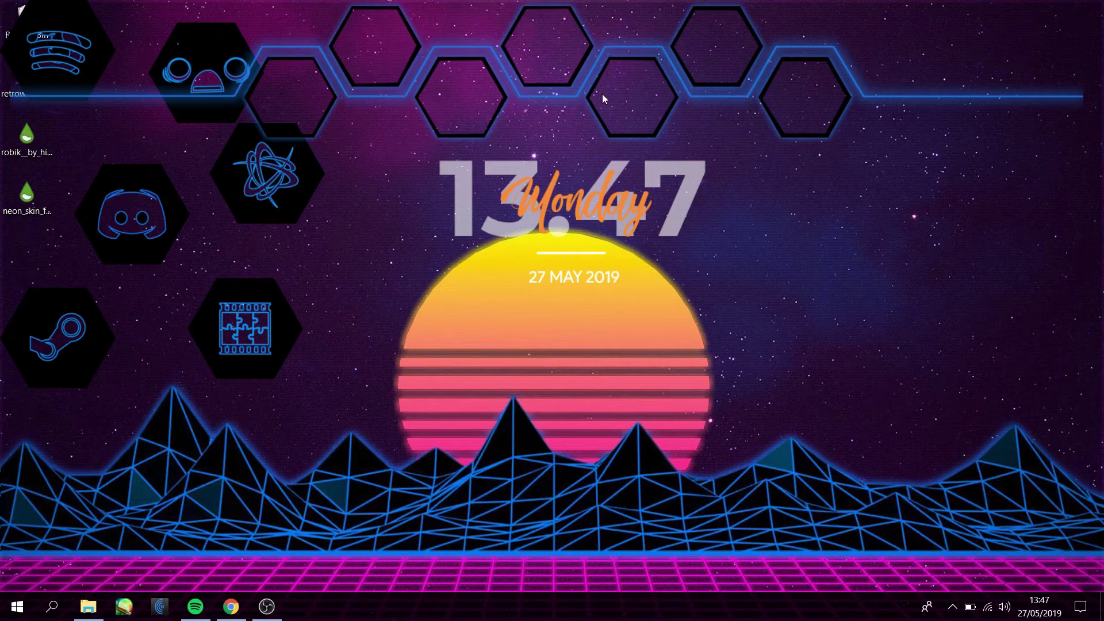
pyautogui.moveTo(591, 209); pyautogui.dragTo(584, 209)
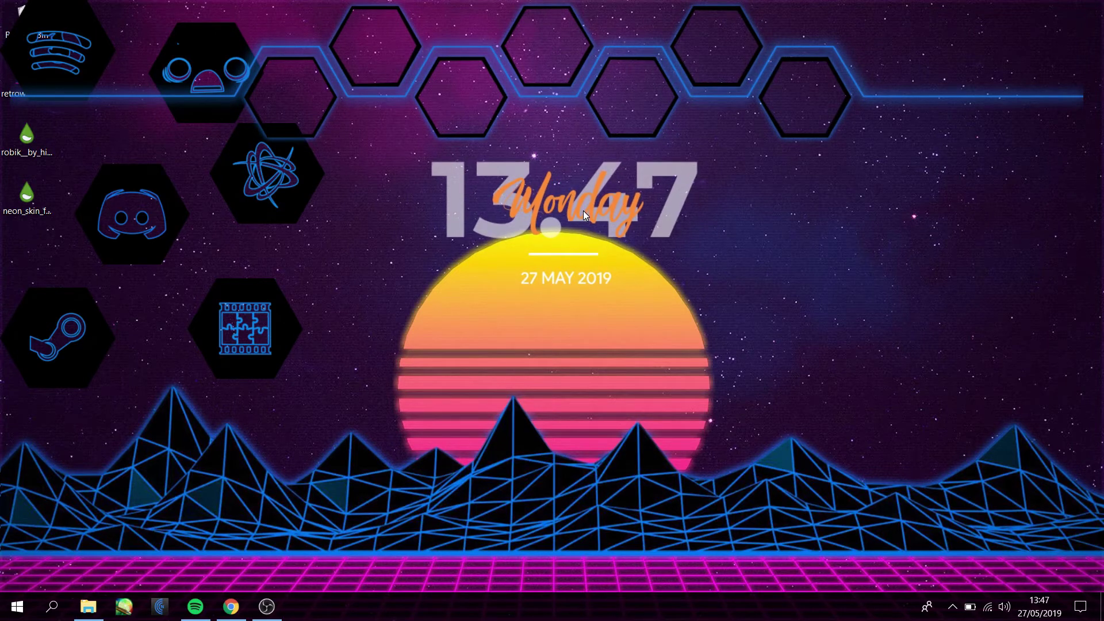
pyautogui.moveTo(585, 209); pyautogui.dragTo(589, 209)
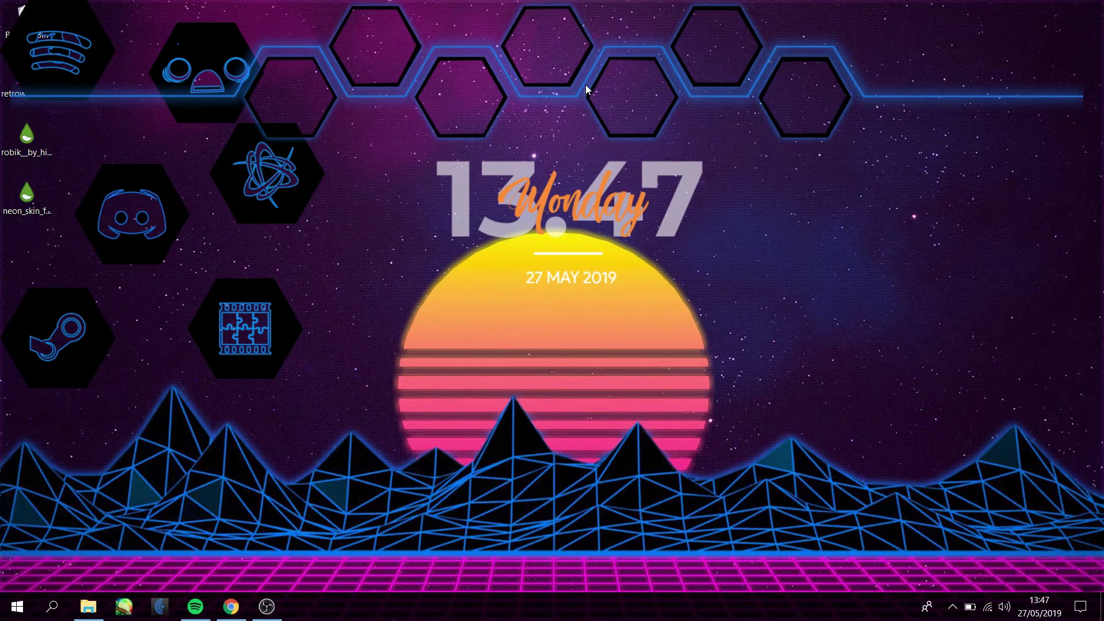
pyautogui.moveTo(585, 85); pyautogui.dragTo(590, 84)
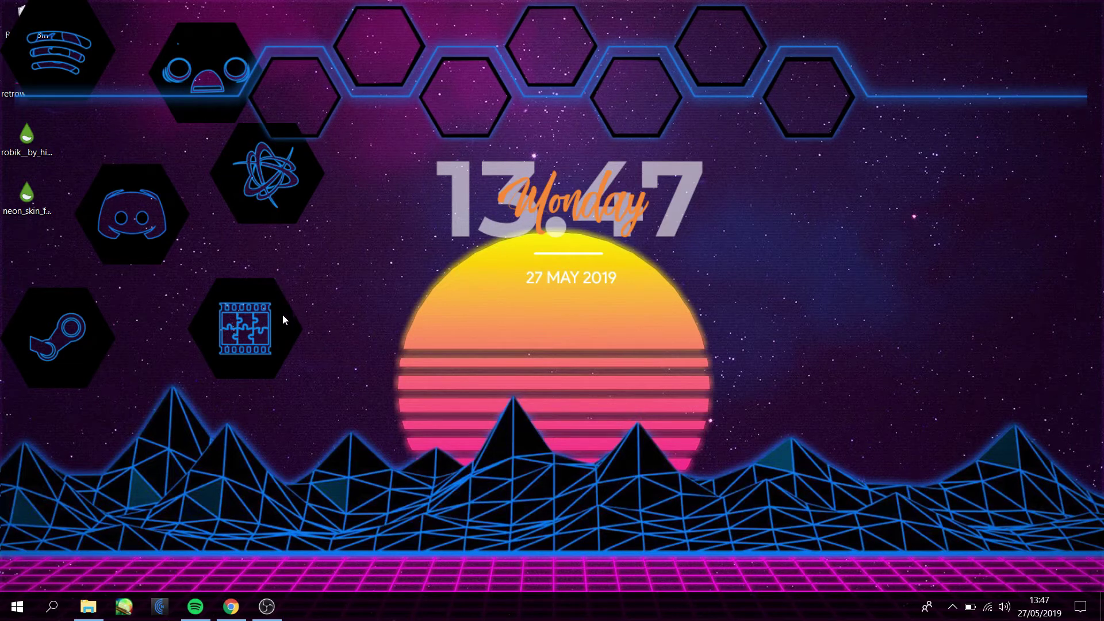
# Place the photofiltre icon on the hud's rightmost hexagon, set h to 110 in its skin file, save it and refresh the skin
pyautogui.moveTo(283, 316); pyautogui.dragTo(848, 88)
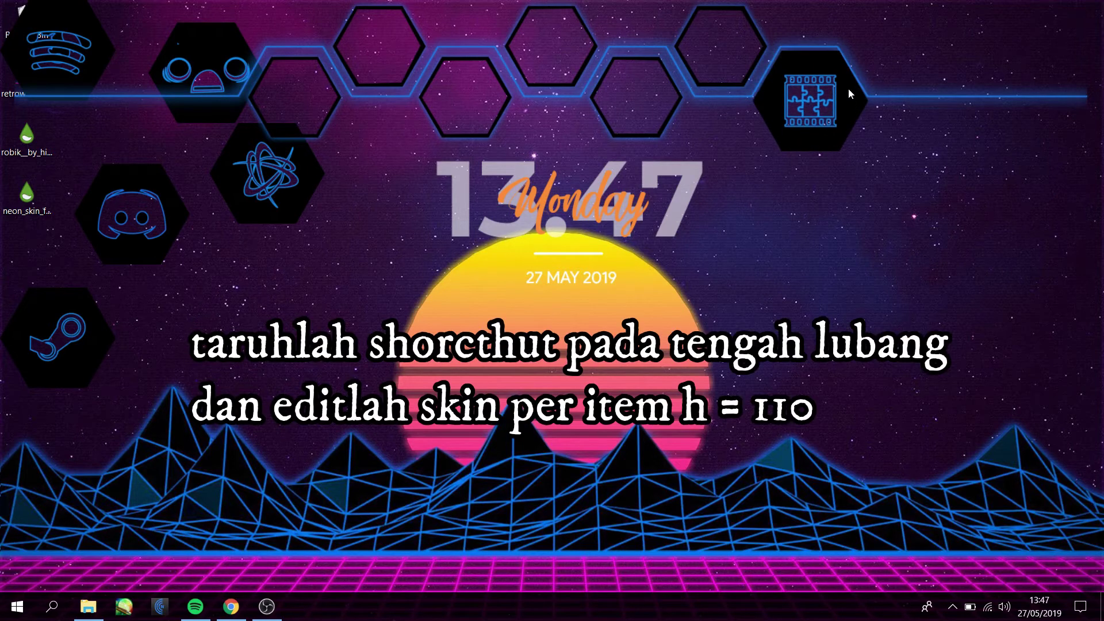
pyautogui.rightClick(849, 89)
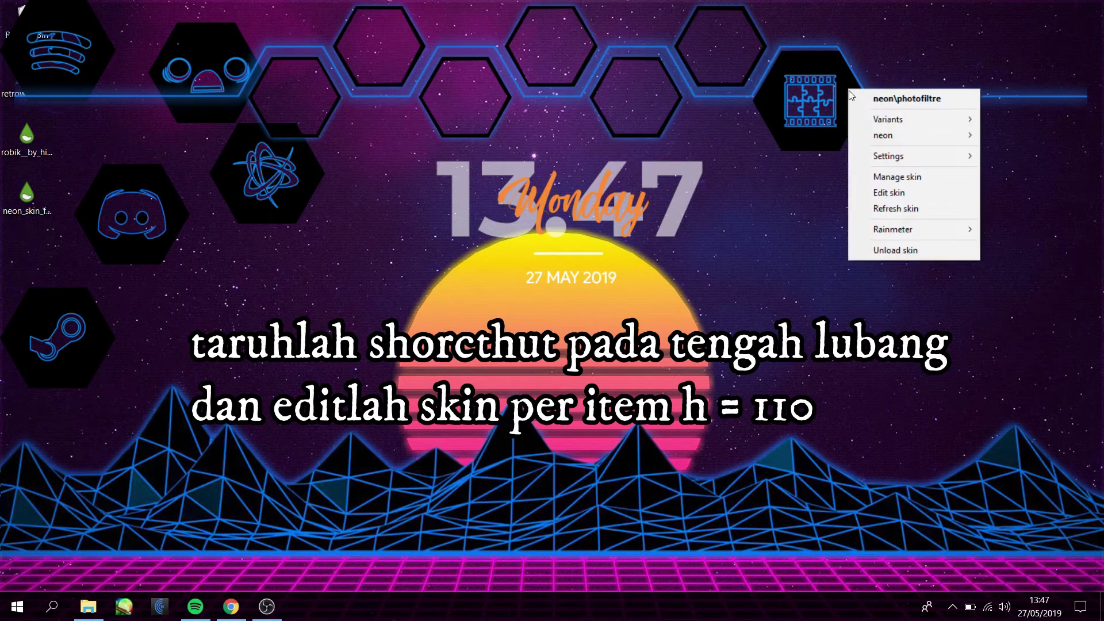
pyautogui.click(895, 193)
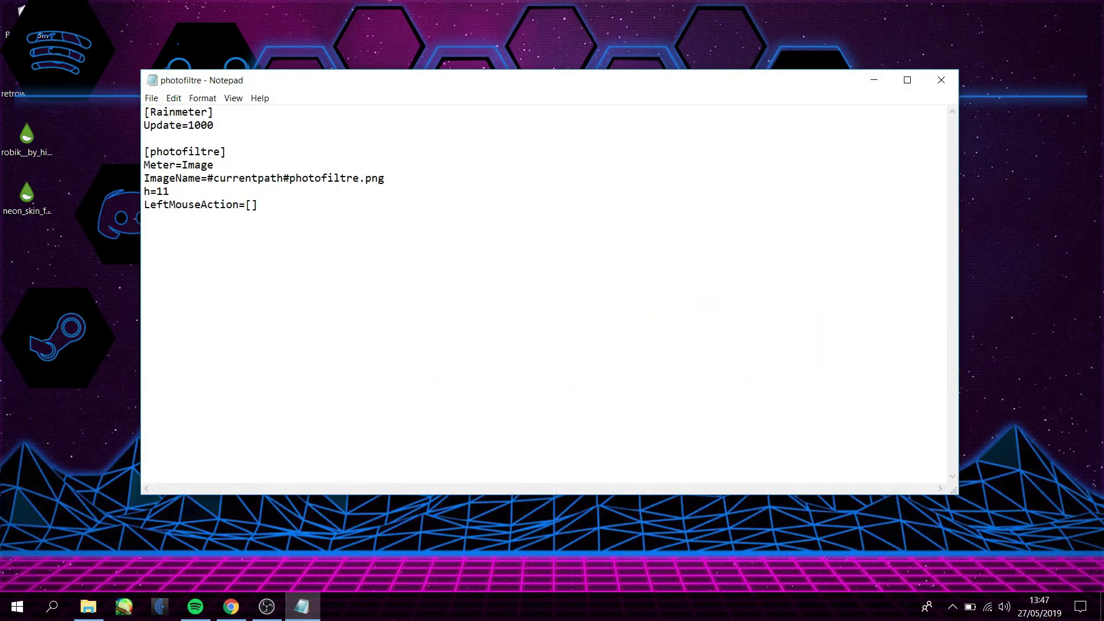
pyautogui.click(156, 101)
pyautogui.click(154, 99)
pyautogui.click(153, 98)
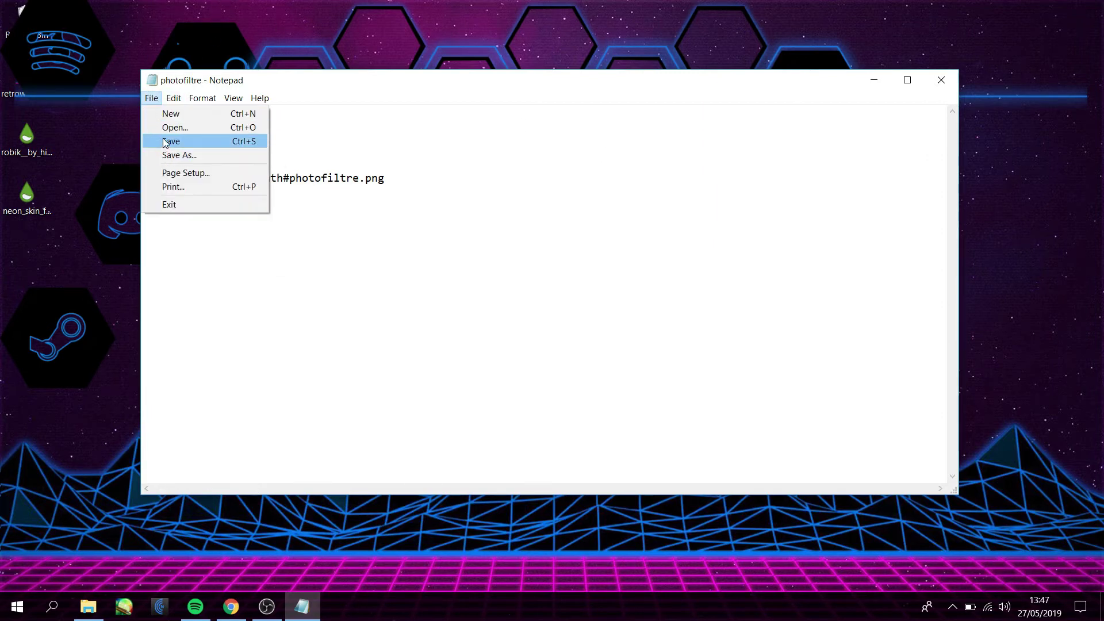
pyautogui.click(165, 142)
pyautogui.click(935, 79)
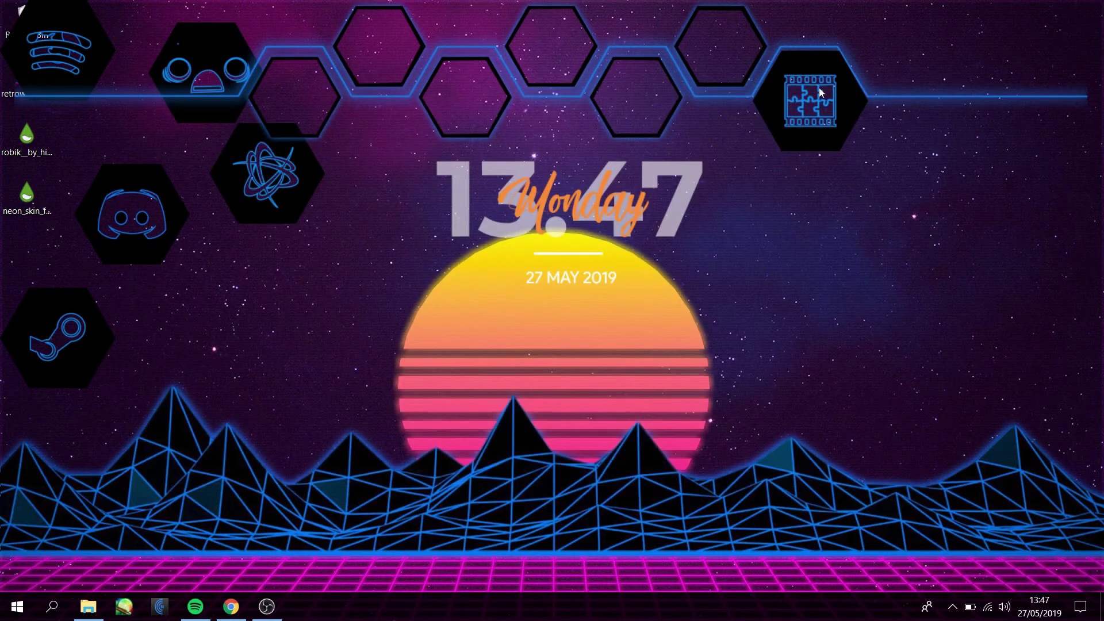
pyautogui.rightClick(819, 72)
pyautogui.click(852, 195)
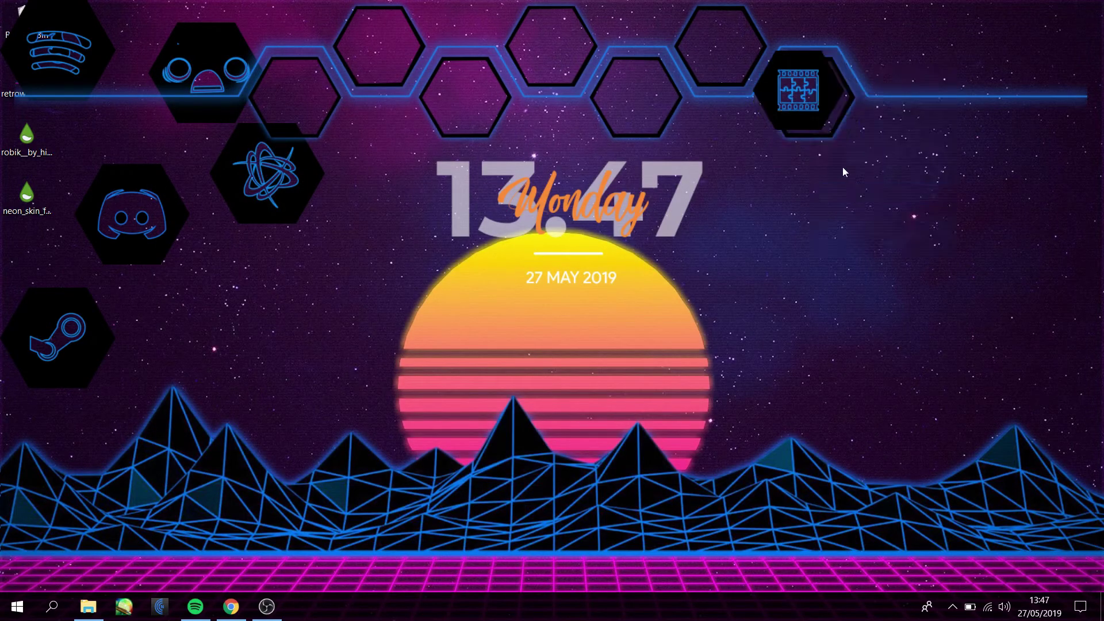
# Turn off Snap to edges for the photofiltre icon and align it exactly with the hud's rightmost hexagon
pyautogui.rightClick(805, 121)
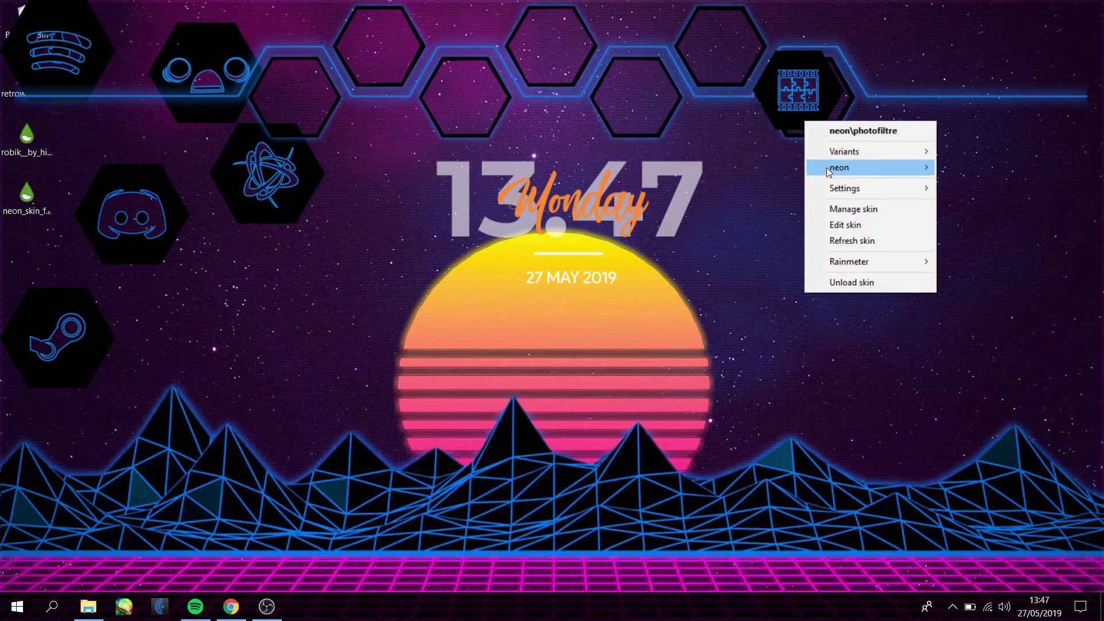
pyautogui.moveTo(828, 189)
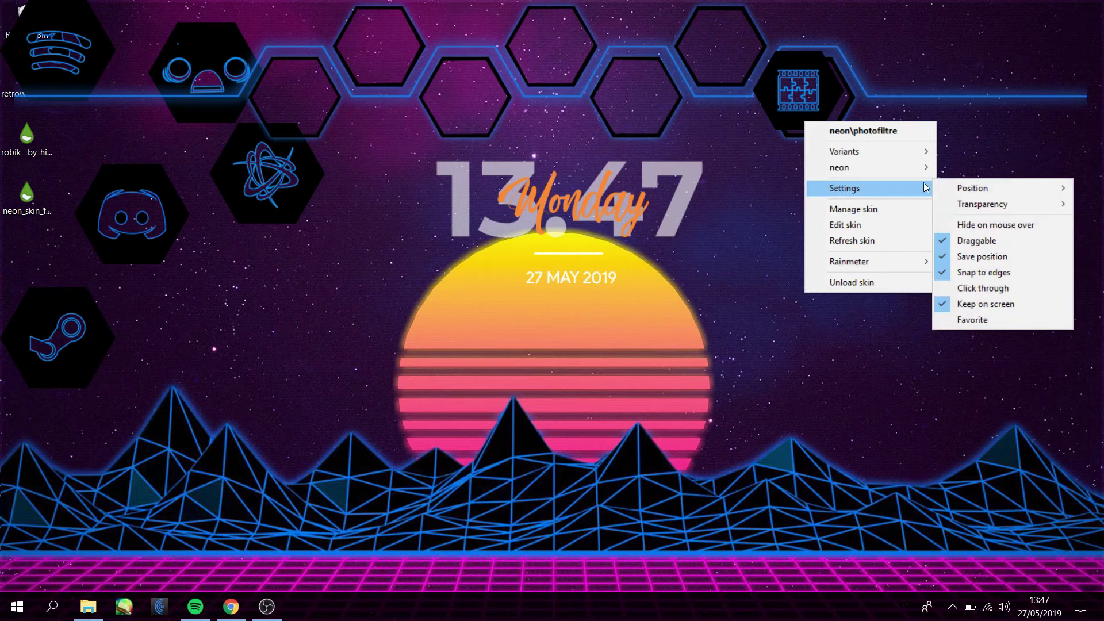
pyautogui.click(949, 272)
pyautogui.moveTo(806, 124); pyautogui.dragTo(817, 130)
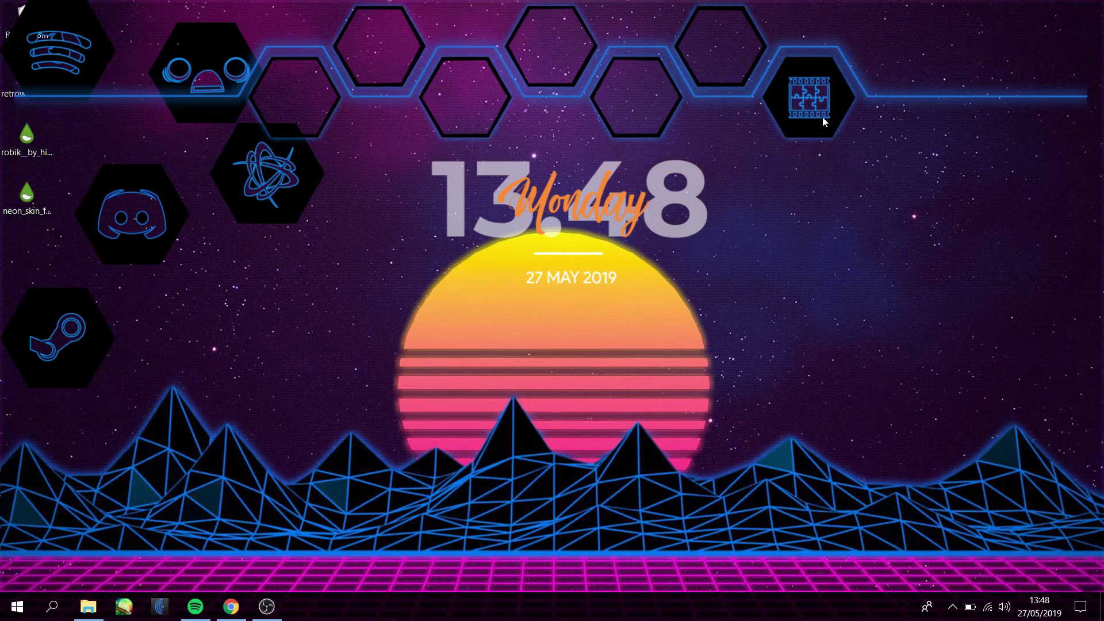
pyautogui.rightClick(812, 72)
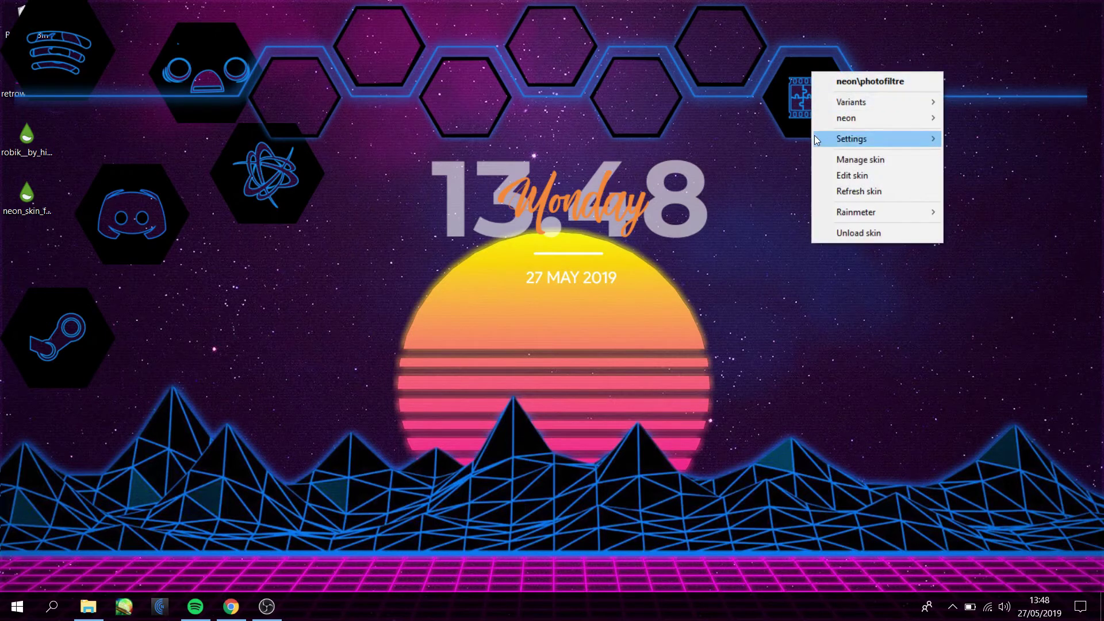
pyautogui.moveTo(852, 141)
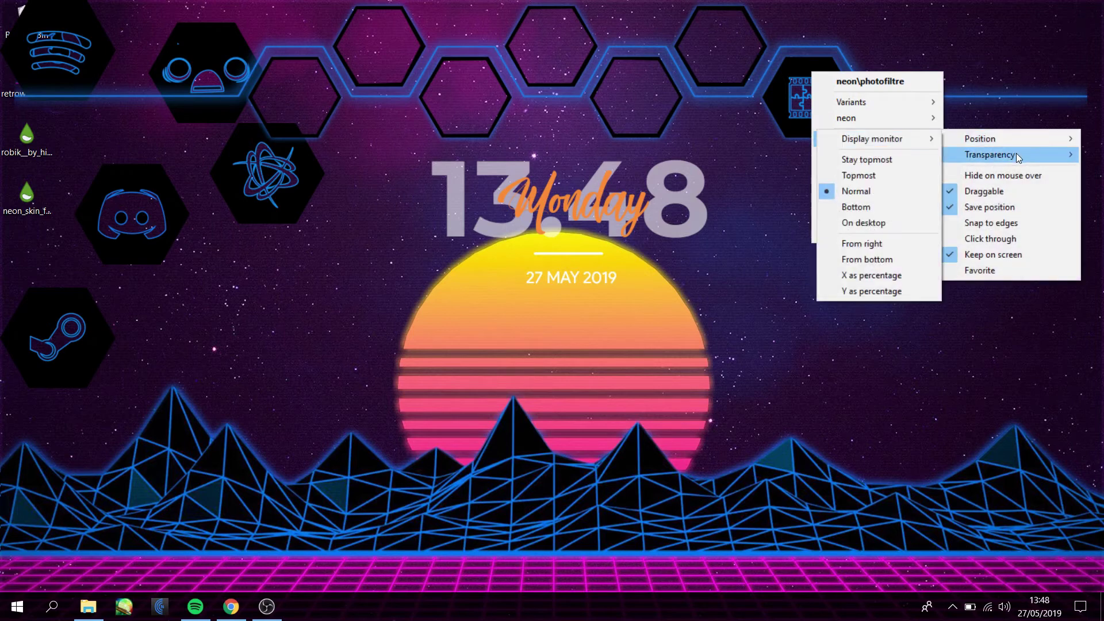
pyautogui.moveTo(1016, 153)
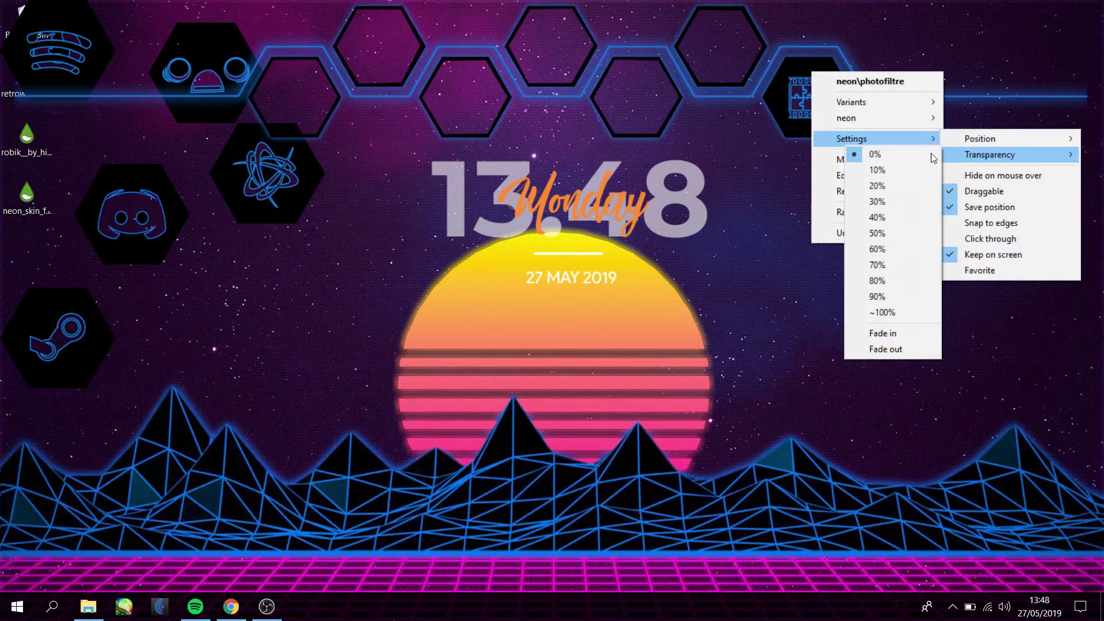
pyautogui.click(699, 171)
# Move the battlenet icon onto the upper hexagon beside the photofiltre icon and turn off its Snap to edges setting
pyautogui.rightClick(220, 172)
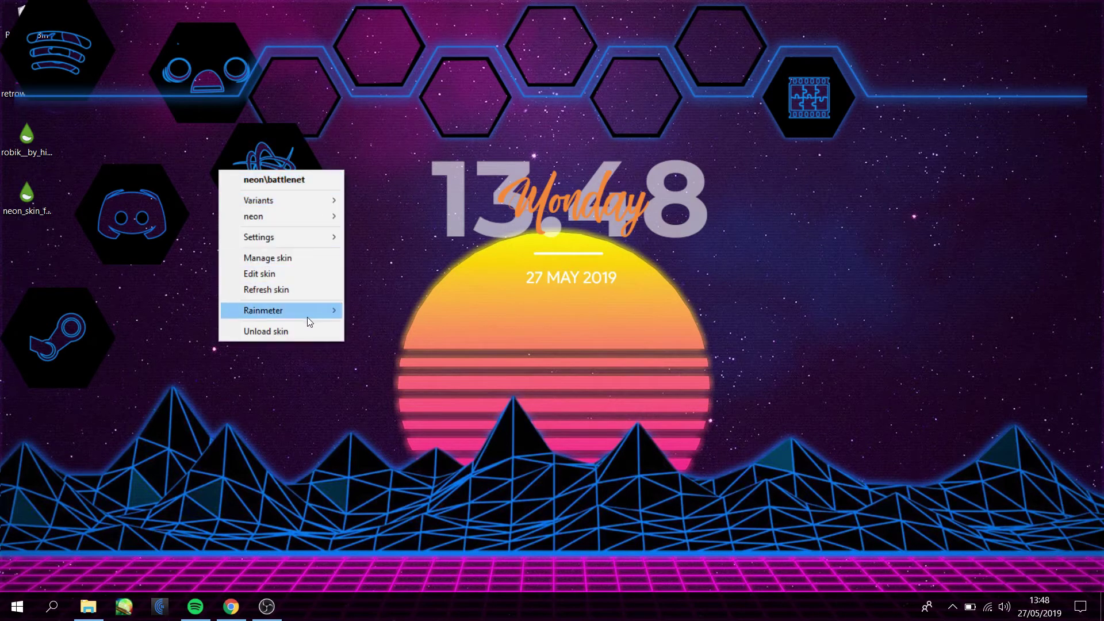
pyautogui.moveTo(254, 142); pyautogui.dragTo(704, 23)
pyautogui.rightClick(703, 23)
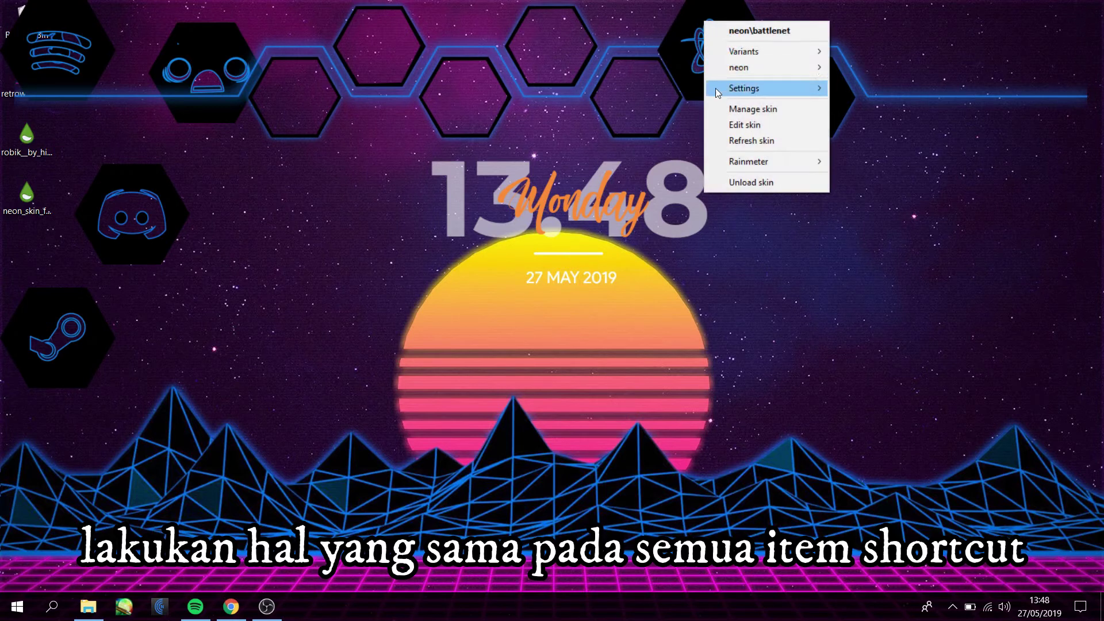
pyautogui.moveTo(768, 93)
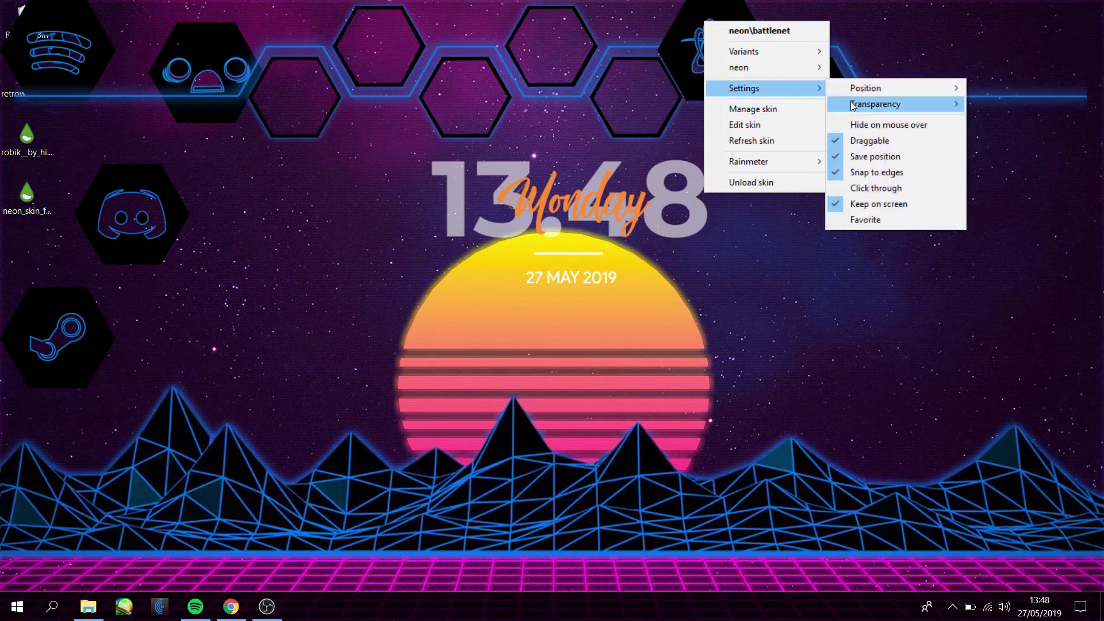
pyautogui.click(851, 174)
# Set the steam icon's transparency to 40% with the Fade out effect
pyautogui.rightClick(733, 65)
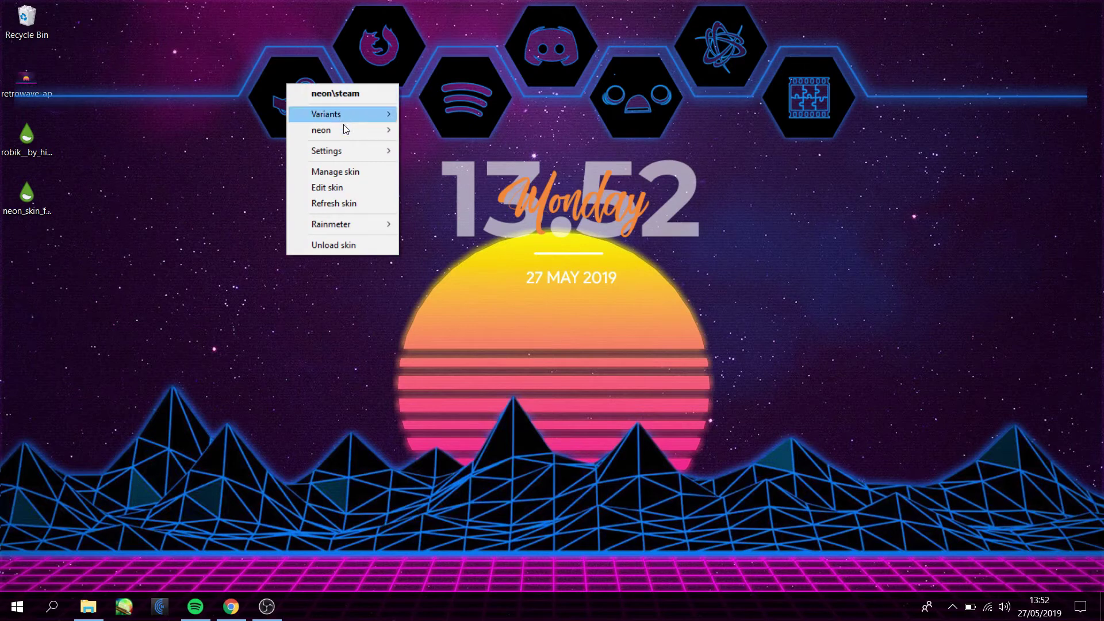
pyautogui.moveTo(343, 153)
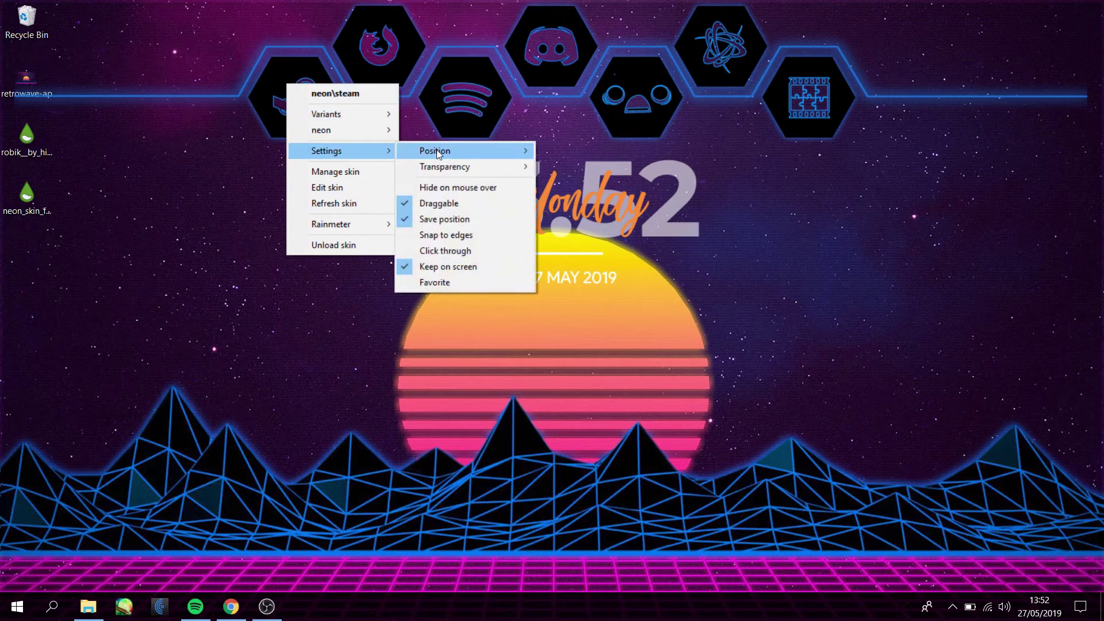
pyautogui.moveTo(442, 170)
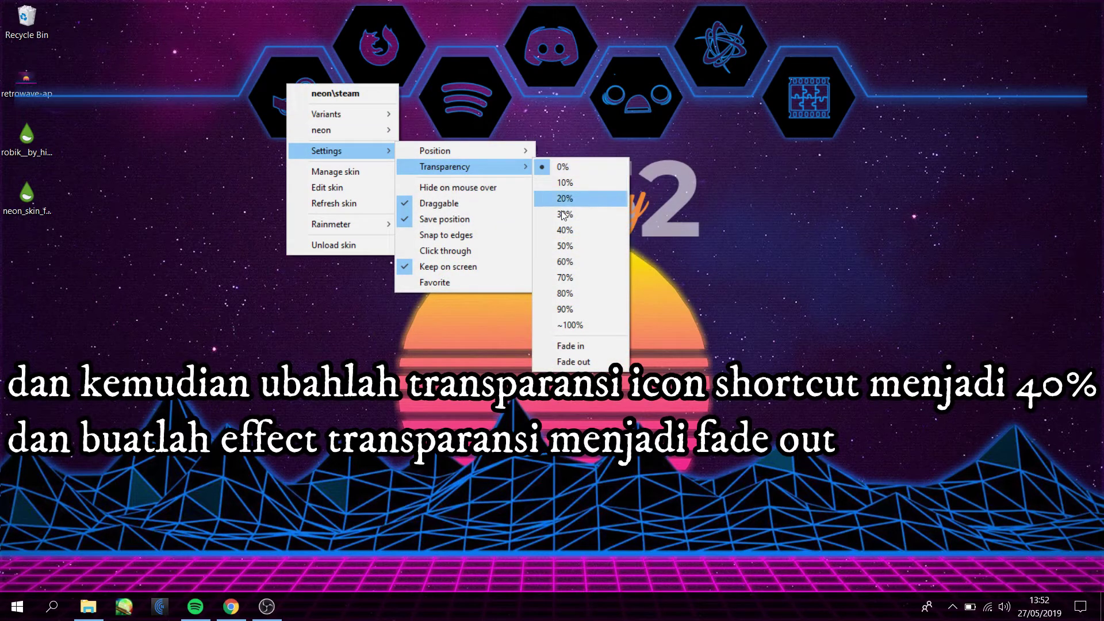
pyautogui.click(569, 230)
pyautogui.rightClick(286, 86)
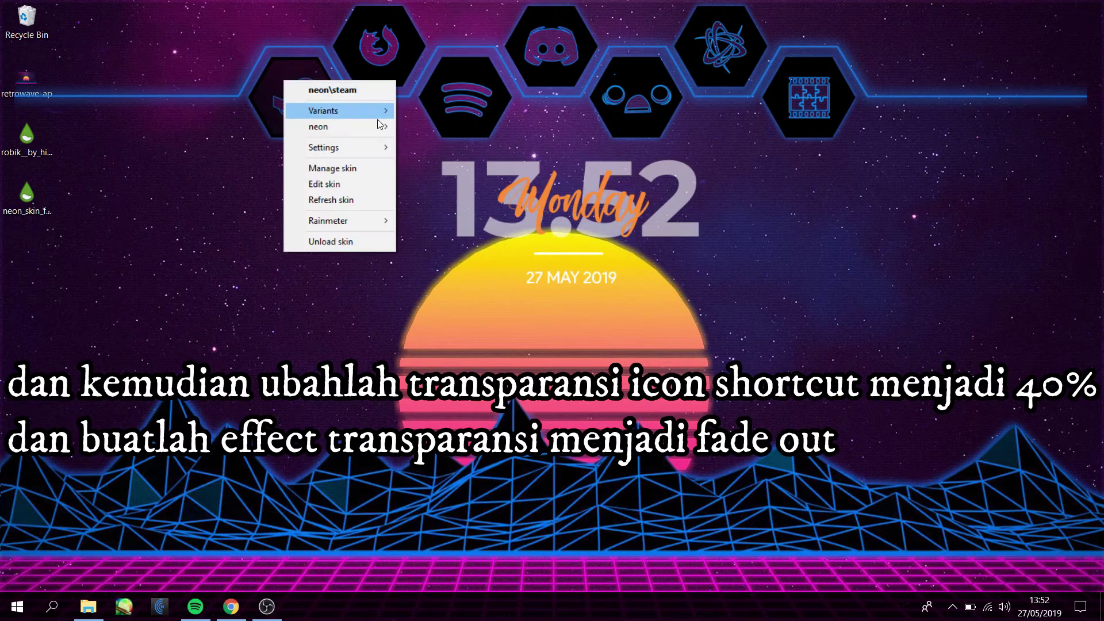
pyautogui.moveTo(345, 148)
pyautogui.moveTo(443, 167)
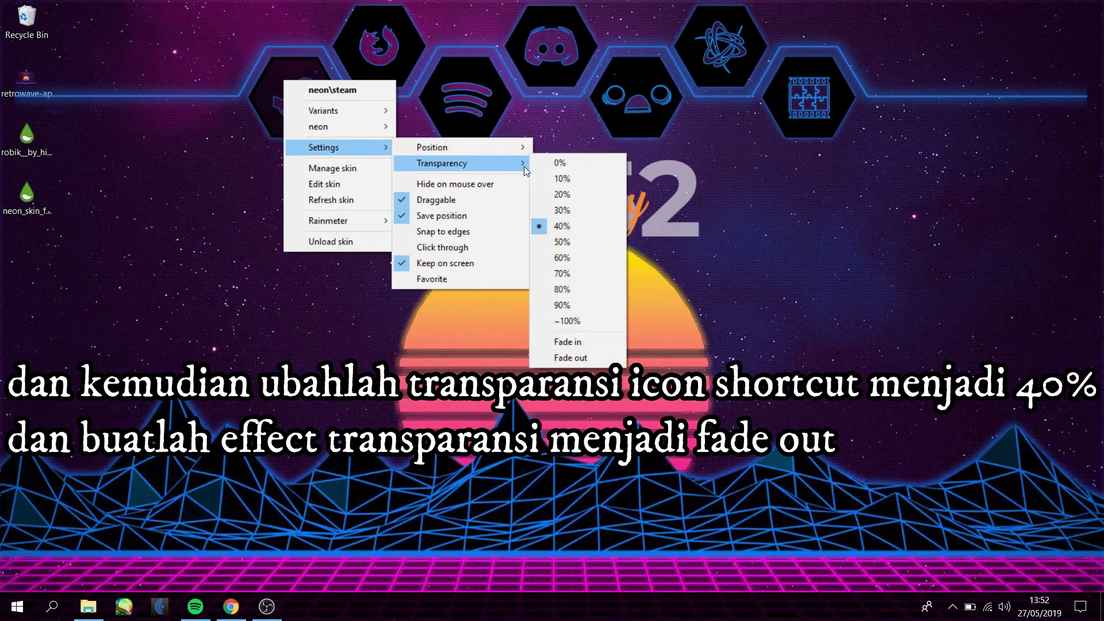
pyautogui.click(566, 358)
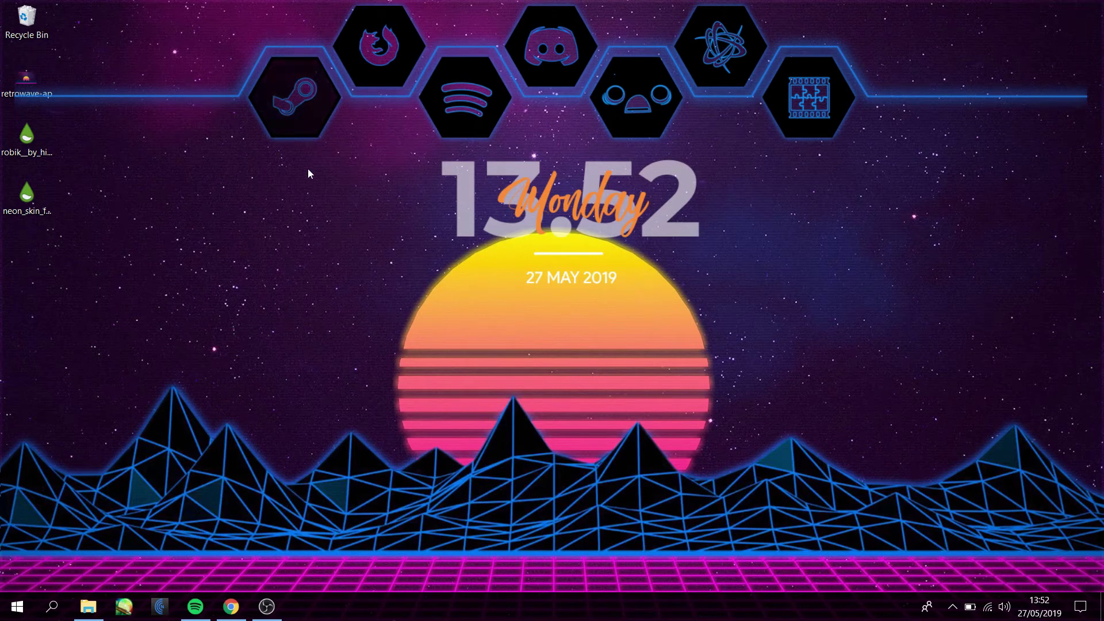
# Give the firefox icon the same 40% transparency and Fade out effect as the steam icon
pyautogui.rightClick(377, 75)
pyautogui.moveTo(437, 146)
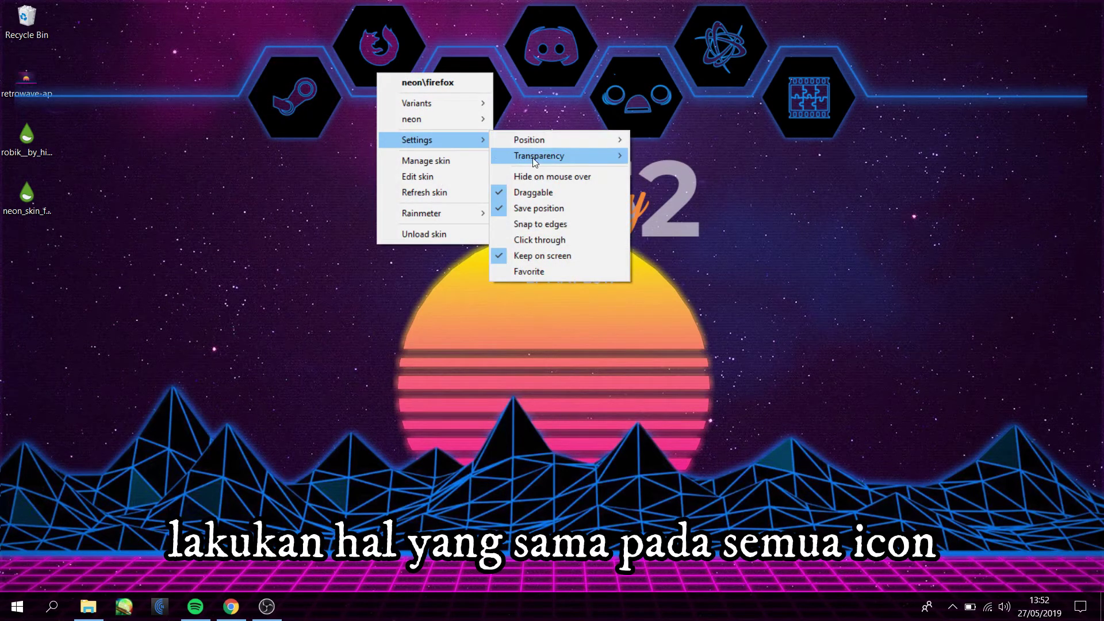
pyautogui.moveTo(535, 161)
pyautogui.click(662, 215)
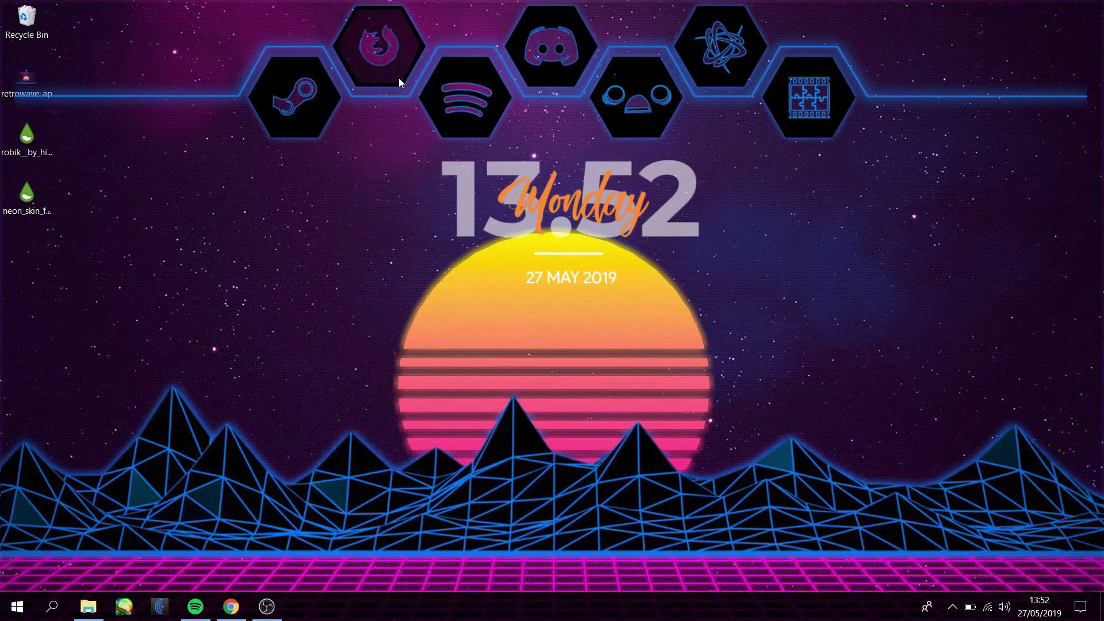
pyautogui.rightClick(399, 78)
pyautogui.moveTo(460, 142)
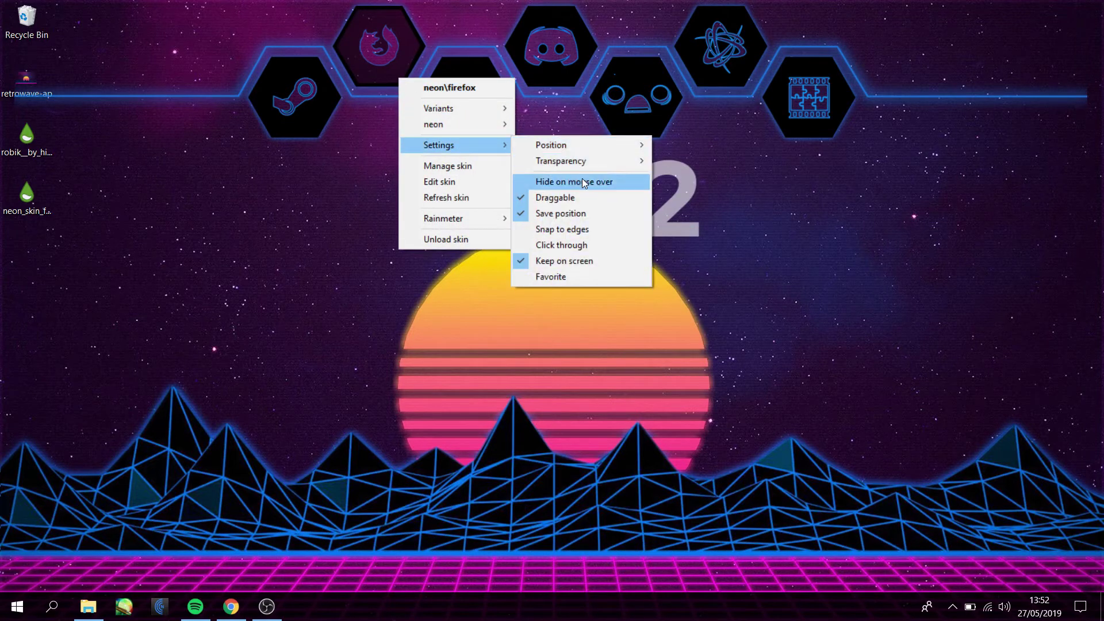
pyautogui.moveTo(588, 166)
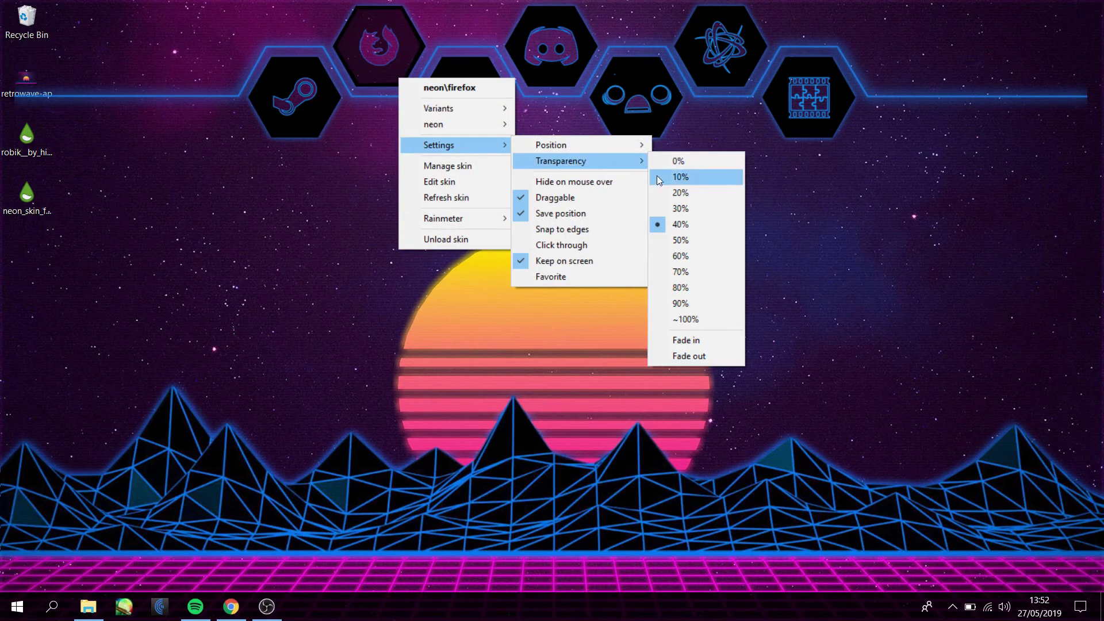
pyautogui.click(683, 341)
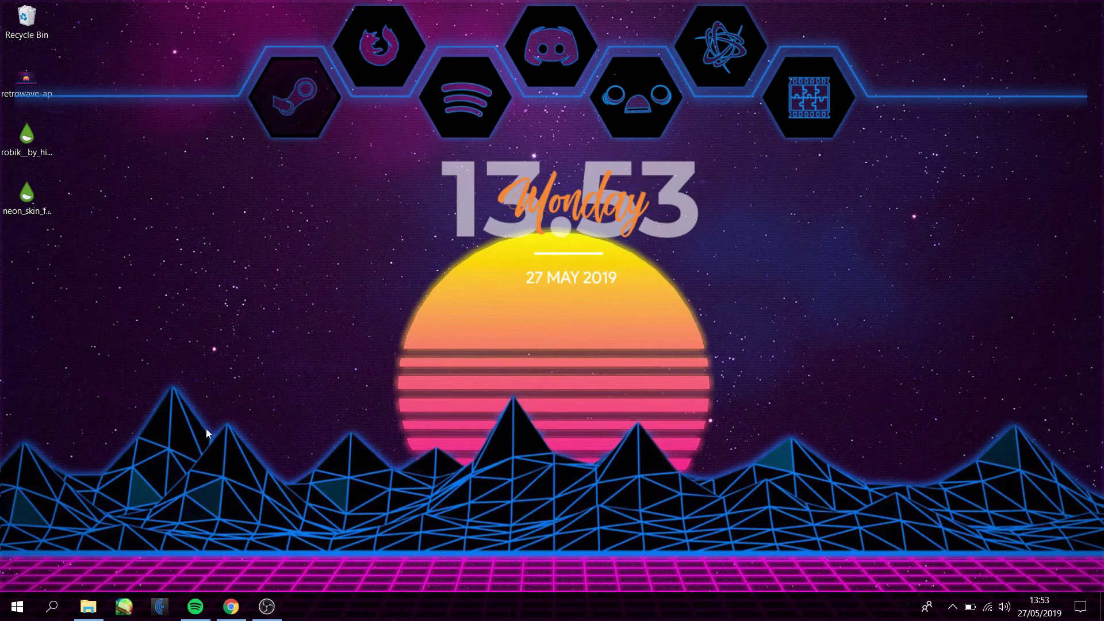
# Switch to Chrome and show the Fountain of Colors music visualizer page on DeviantArt
pyautogui.click(232, 606)
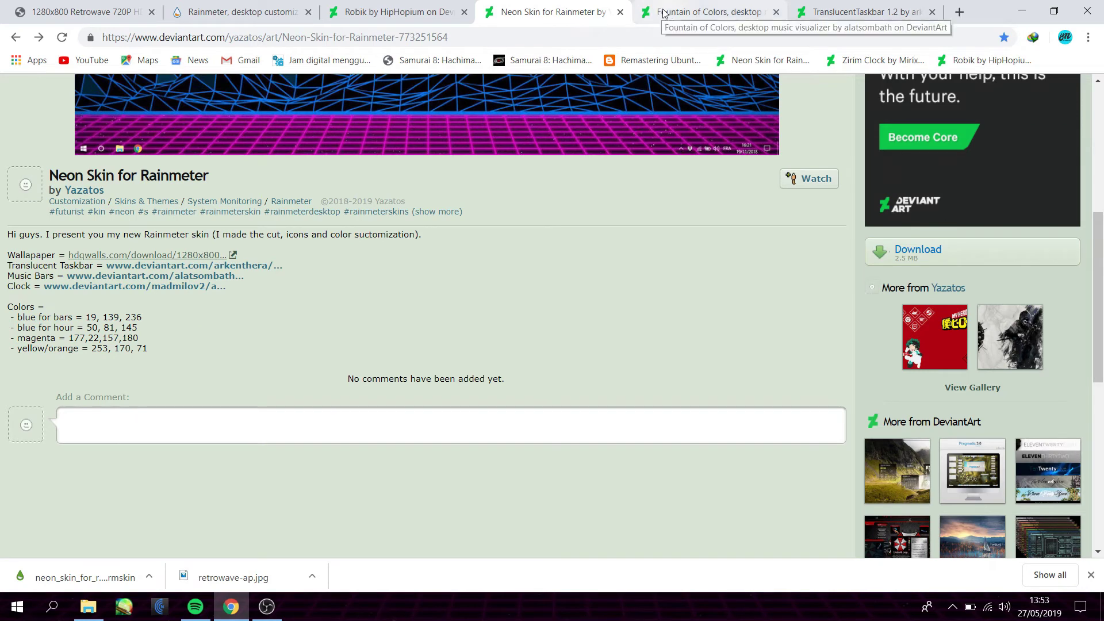
pyautogui.click(666, 12)
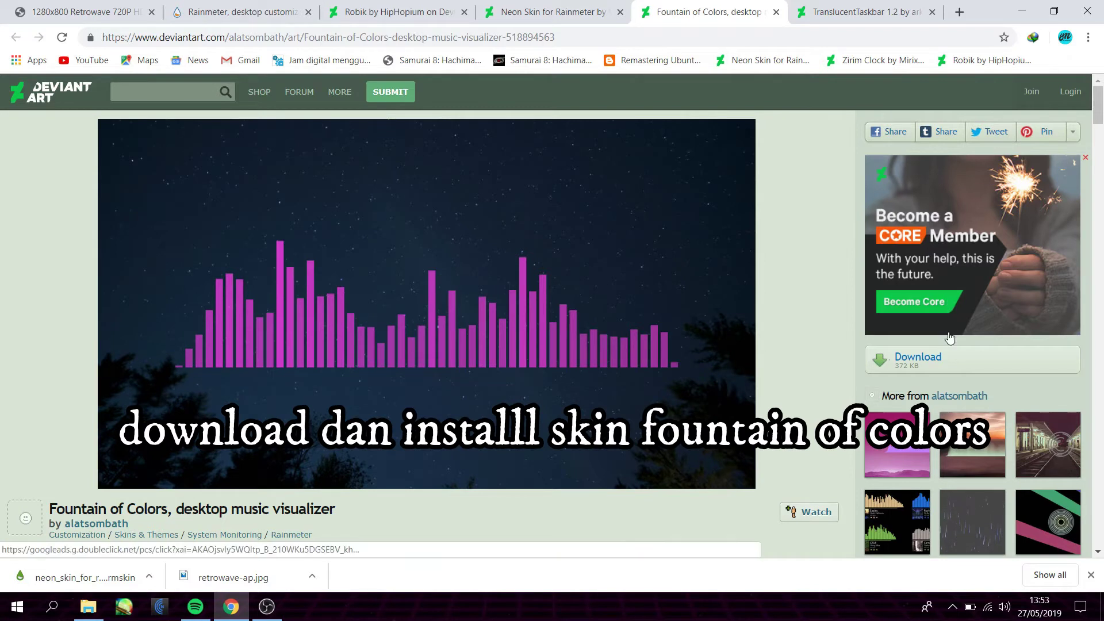
# Try to download the Fountain of Colors skin, return to its DeviantArt page and reload it
pyautogui.click(952, 352)
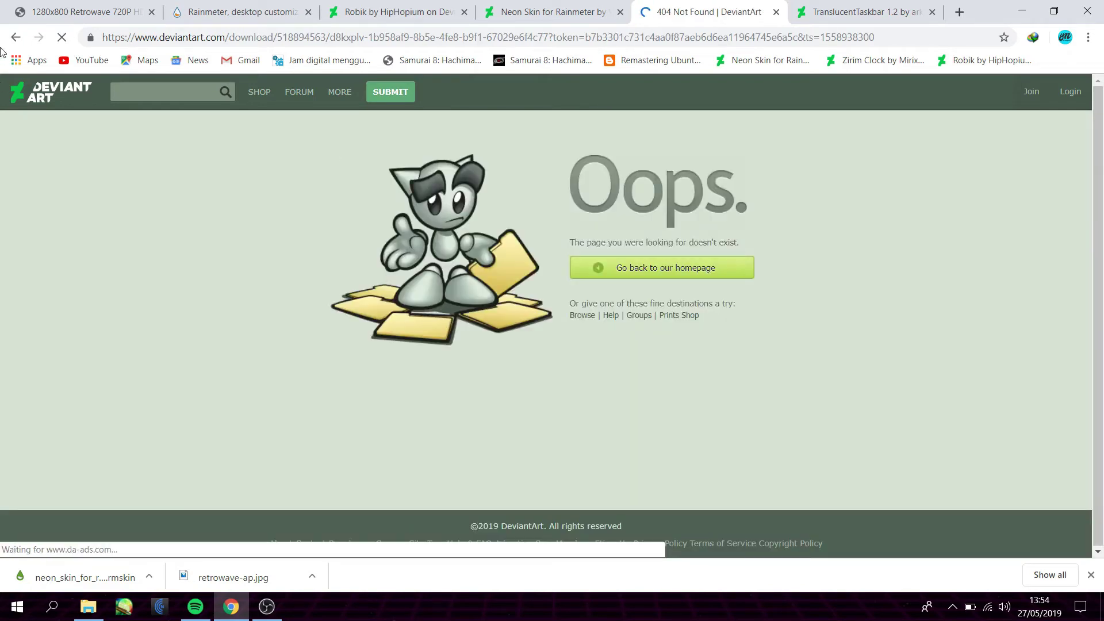
pyautogui.click(16, 38)
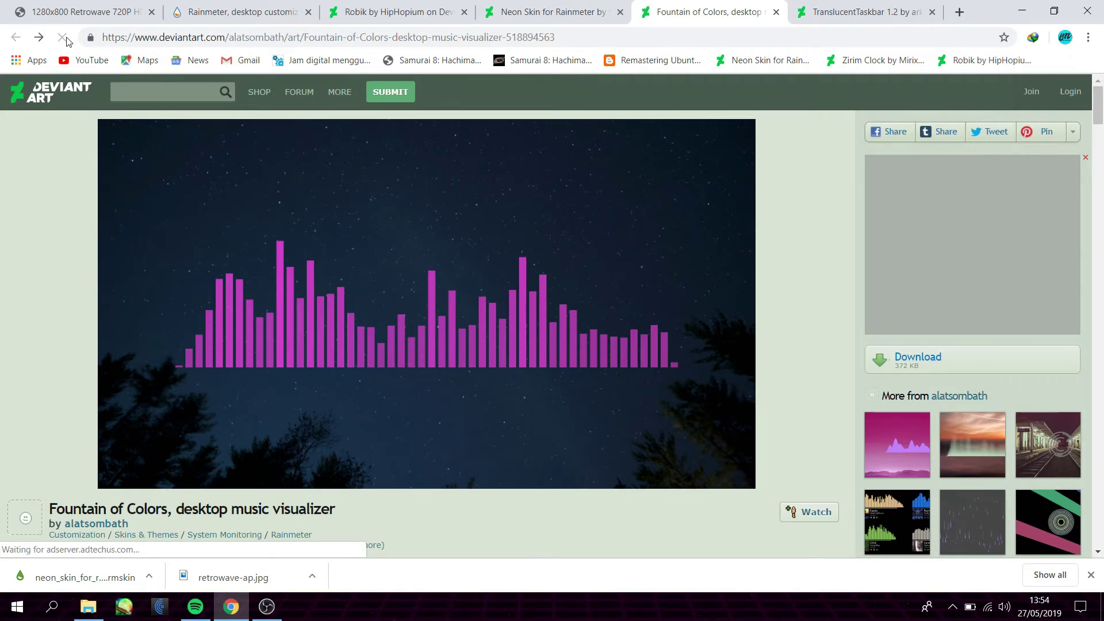
pyautogui.click(63, 37)
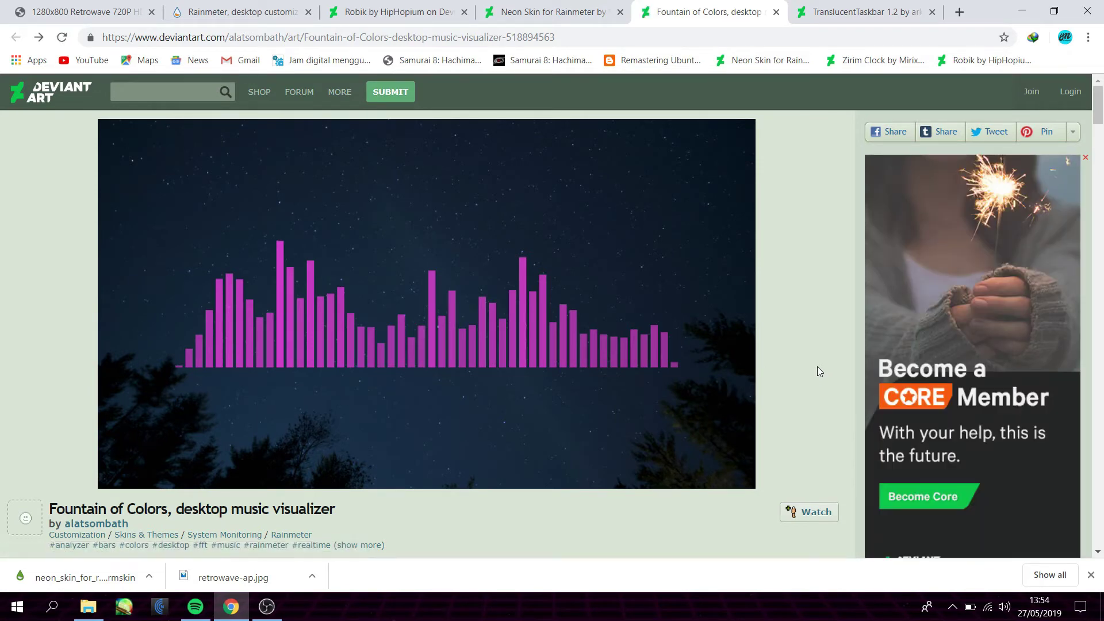
# Download the Fountain of Colors skin to the Desktop and install it together with the AudioLevelBeta.dll plugin
pyautogui.scroll(-5, 819, 371)
pyautogui.click(886, 343)
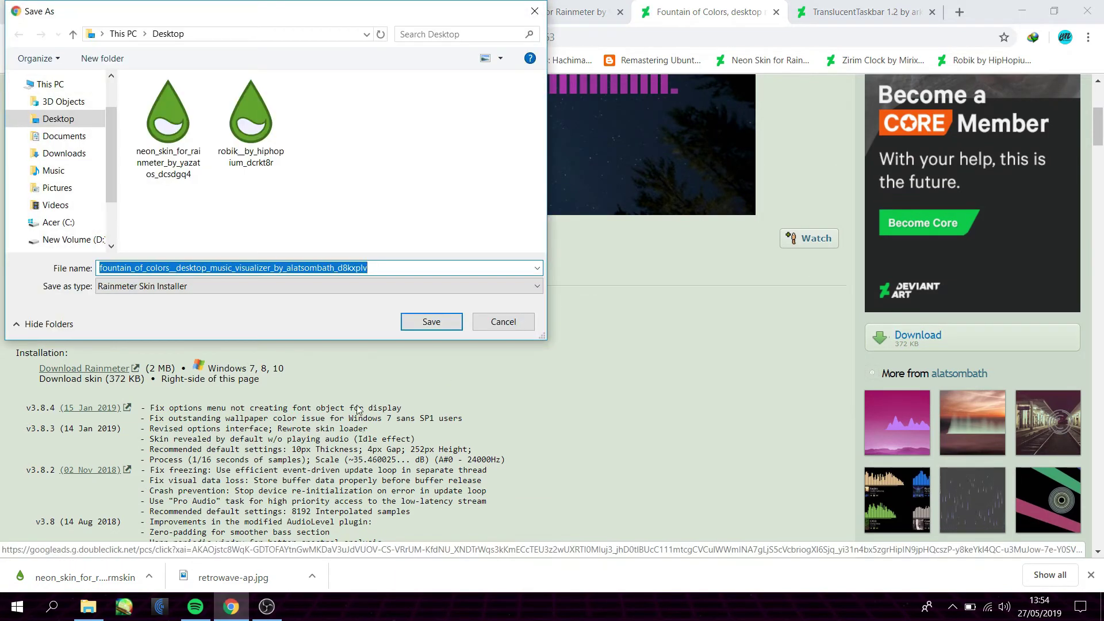
pyautogui.click(435, 330)
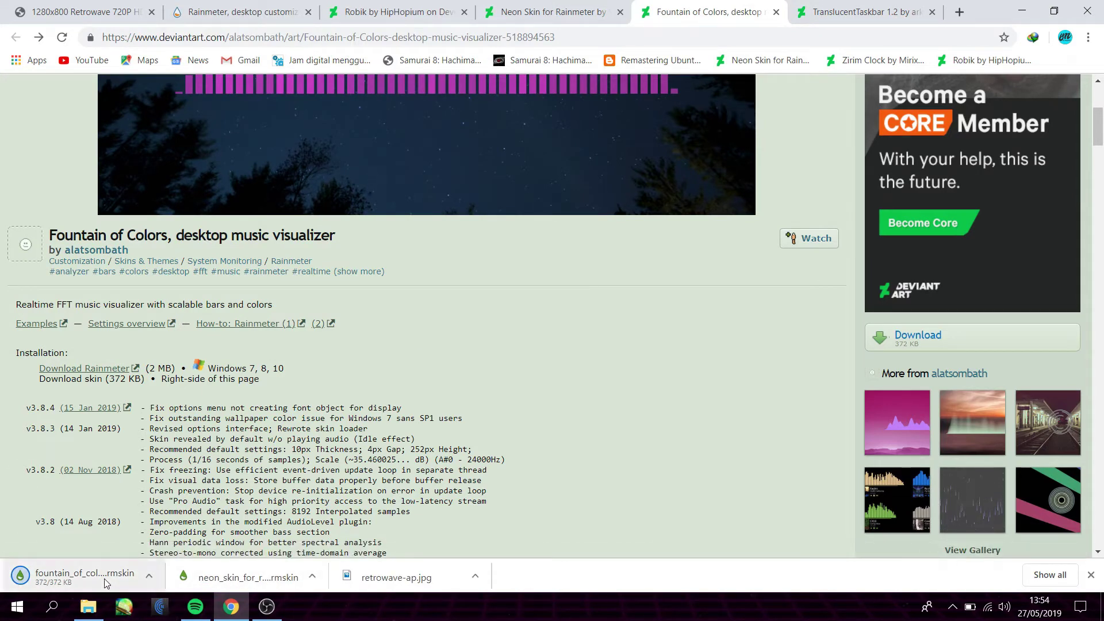
pyautogui.click(86, 575)
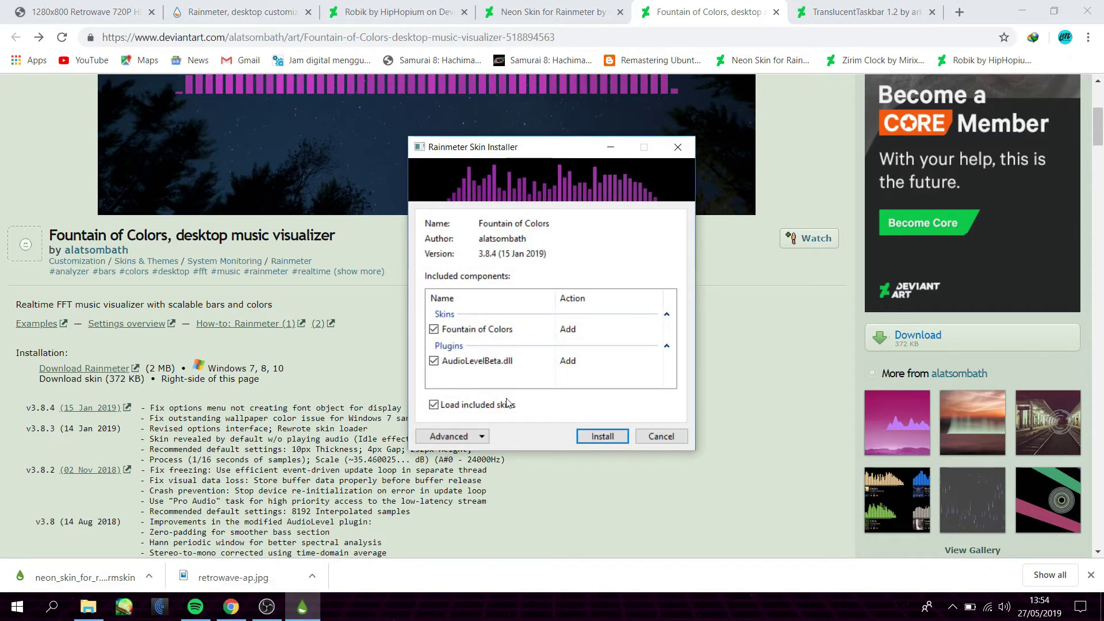
pyautogui.click(621, 439)
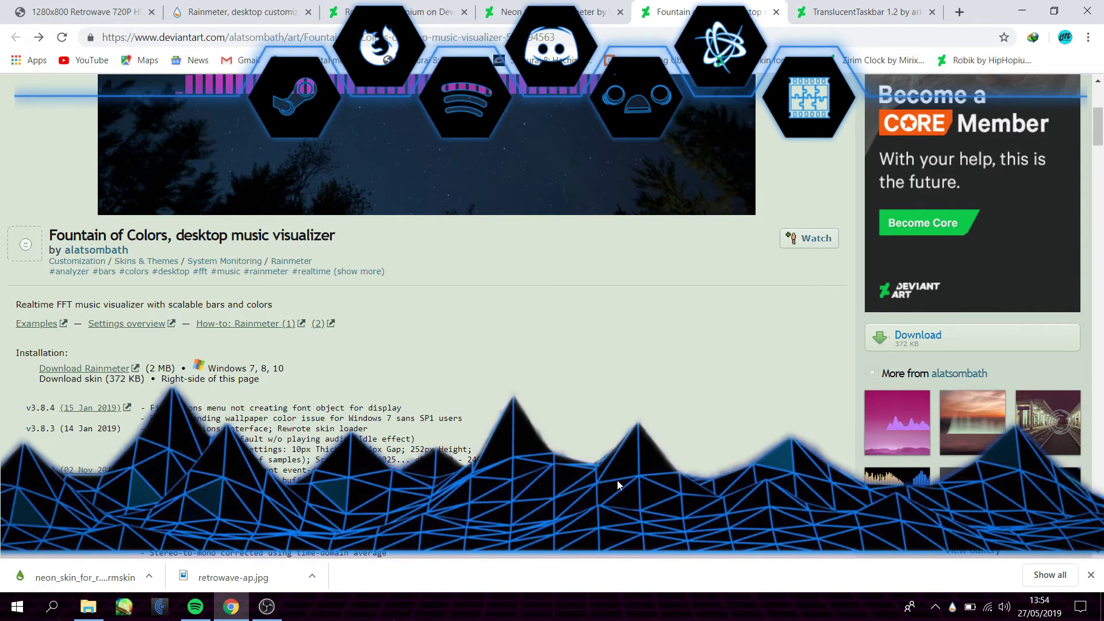
# Minimize the browser to return to the desktop
pyautogui.click(1022, 11)
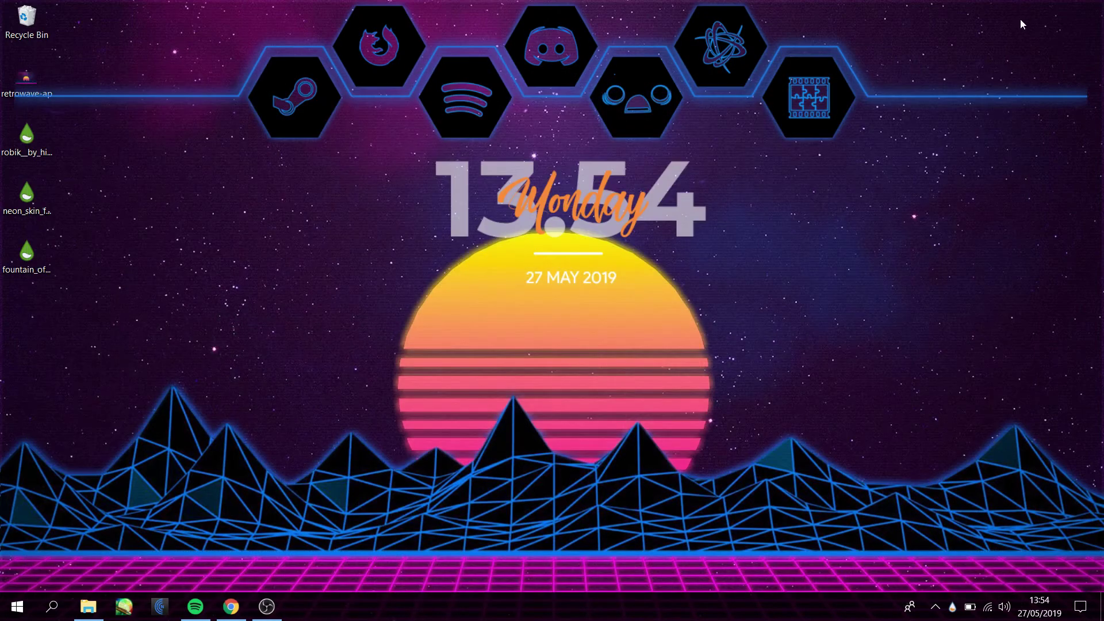
pyautogui.rightClick(939, 219)
pyautogui.click(947, 202)
pyautogui.rightClick(947, 202)
pyautogui.click(1006, 247)
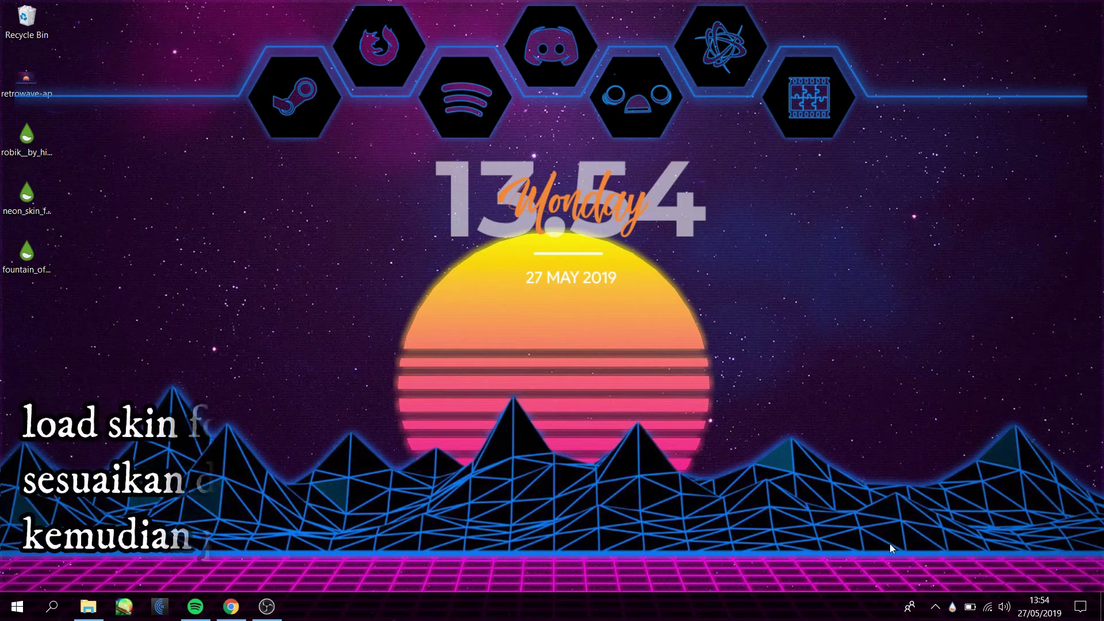
# Load Fountain of Colors.ini from the Rainmeter manager and minimize the manager
pyautogui.click(956, 612)
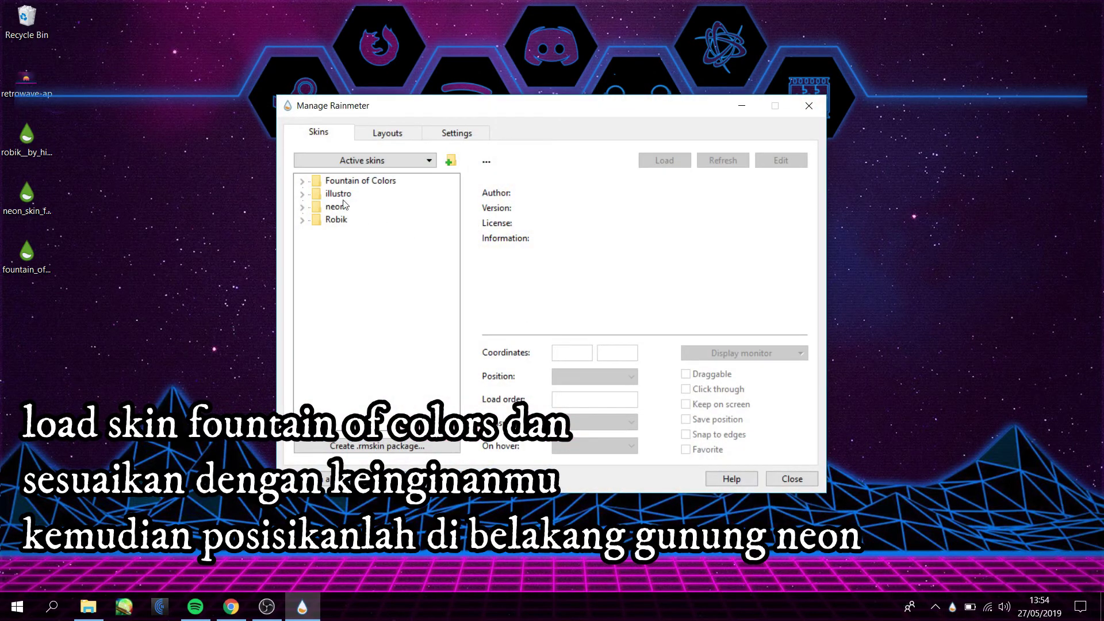
pyautogui.click(303, 182)
pyautogui.click(380, 258)
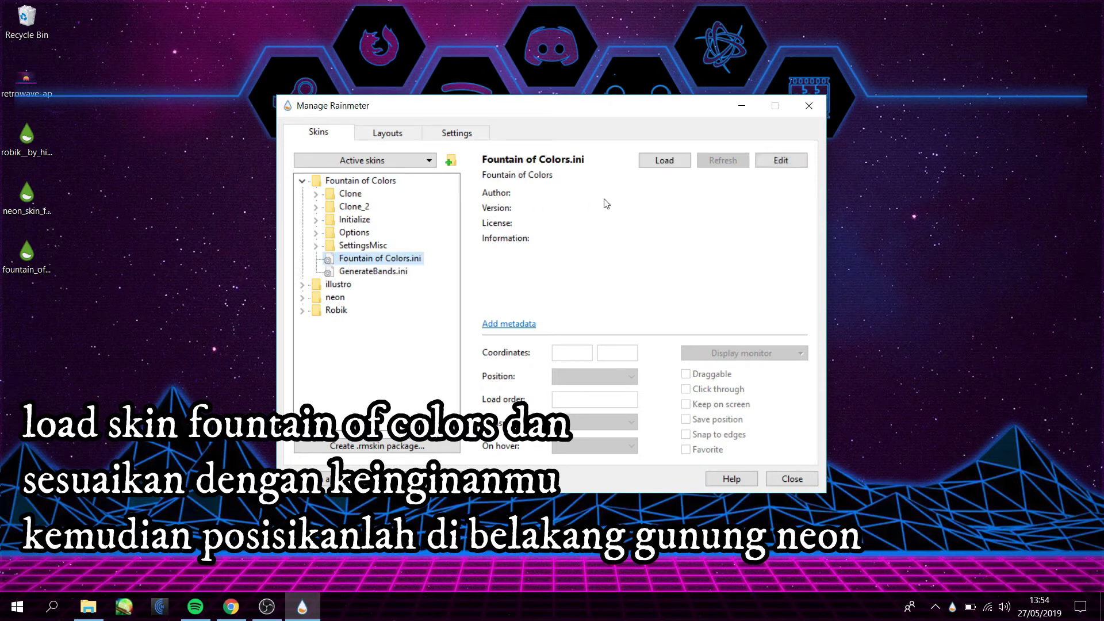
pyautogui.click(665, 161)
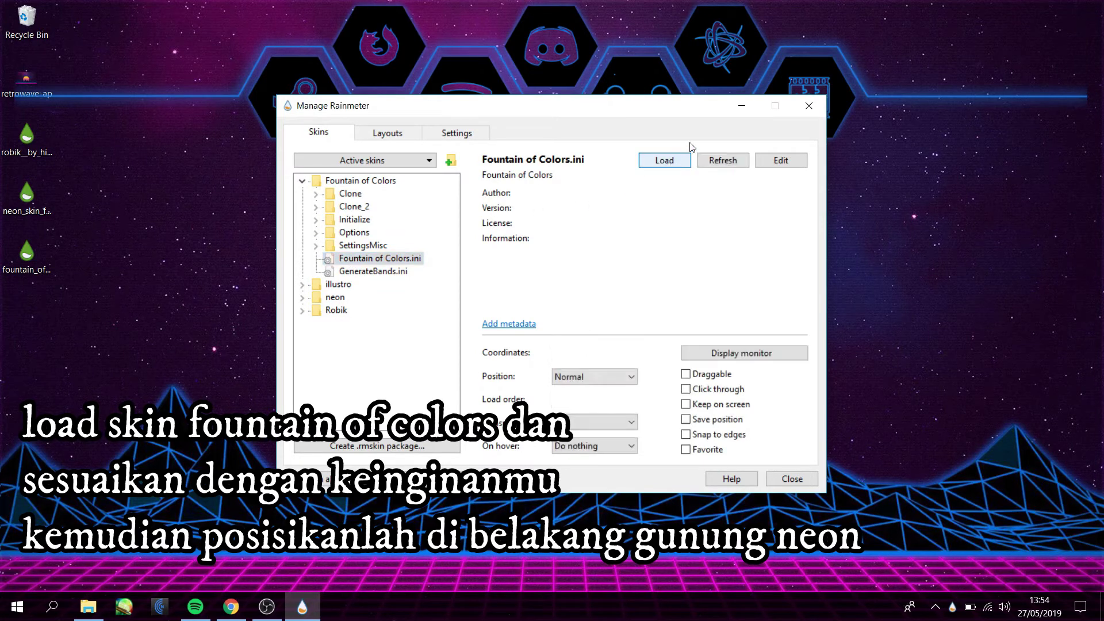
pyautogui.click(743, 108)
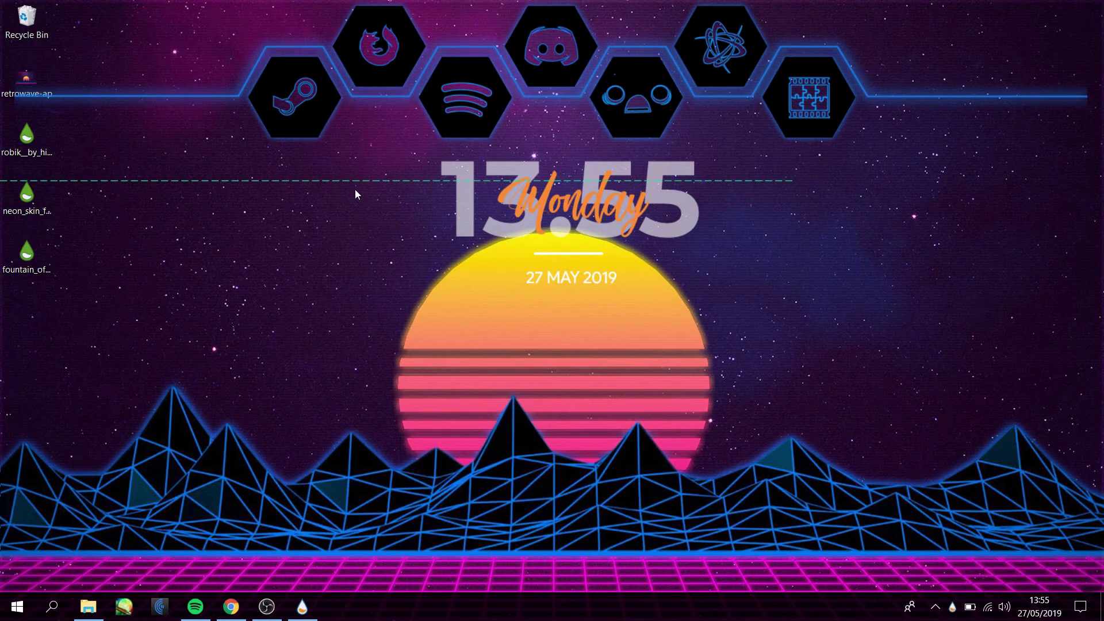
# Play the track Nova from the NCS gaming playlist in Spotify and minimize it to return to the desktop
pyautogui.click(196, 606)
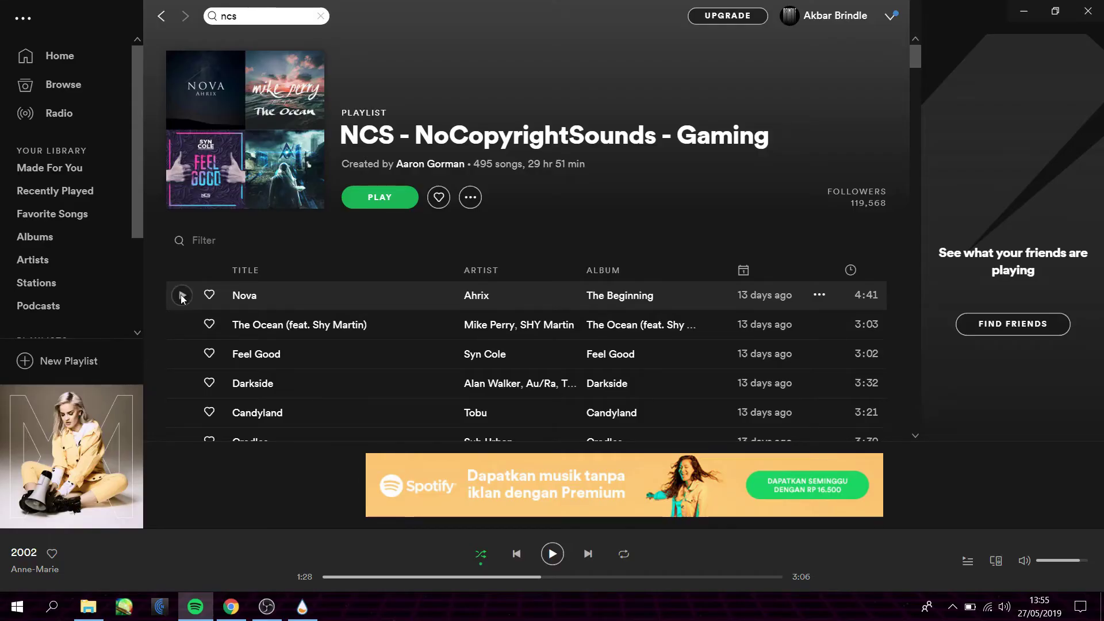
pyautogui.click(182, 296)
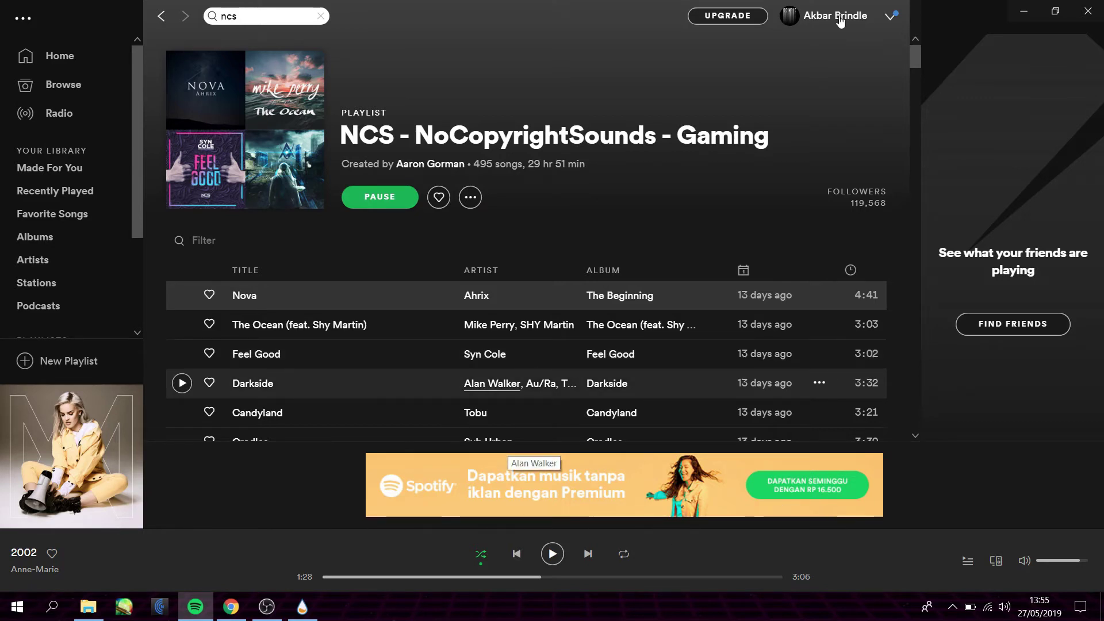
pyautogui.click(1024, 10)
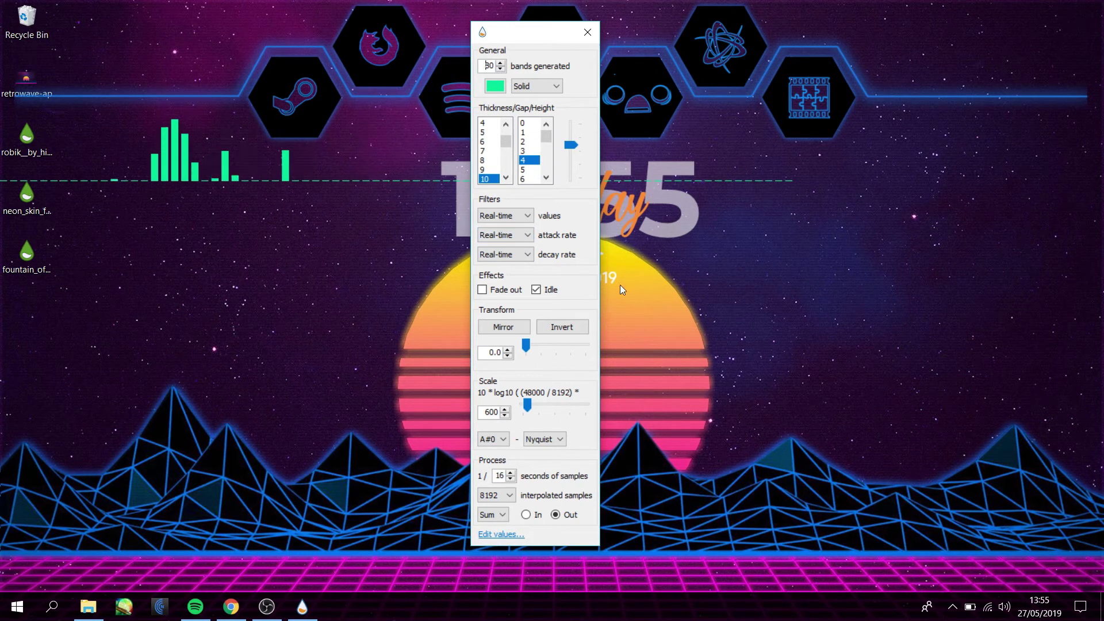
# Set the Fountain of Colors visualizer's color mode to Accent and its bands generated to 50
pyautogui.click(545, 86)
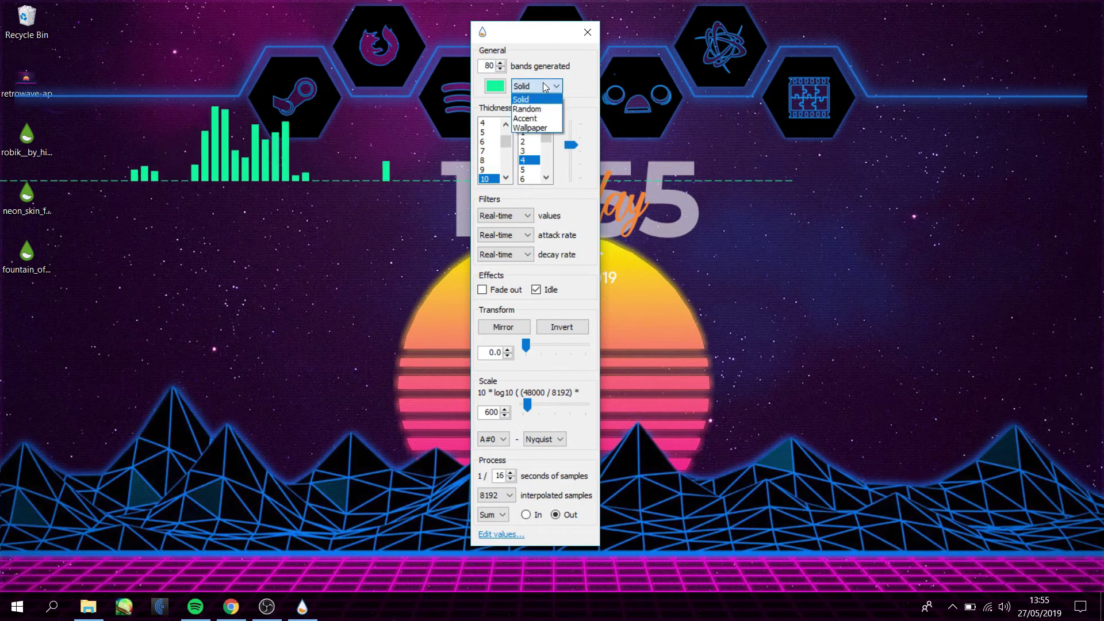
pyautogui.click(539, 118)
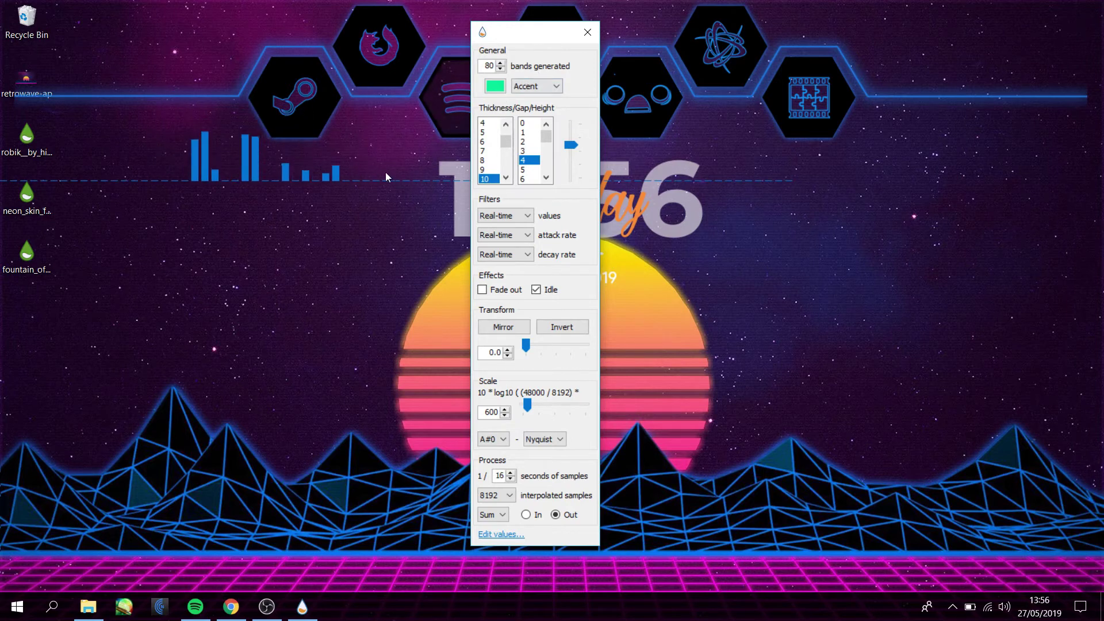
pyautogui.click(501, 69)
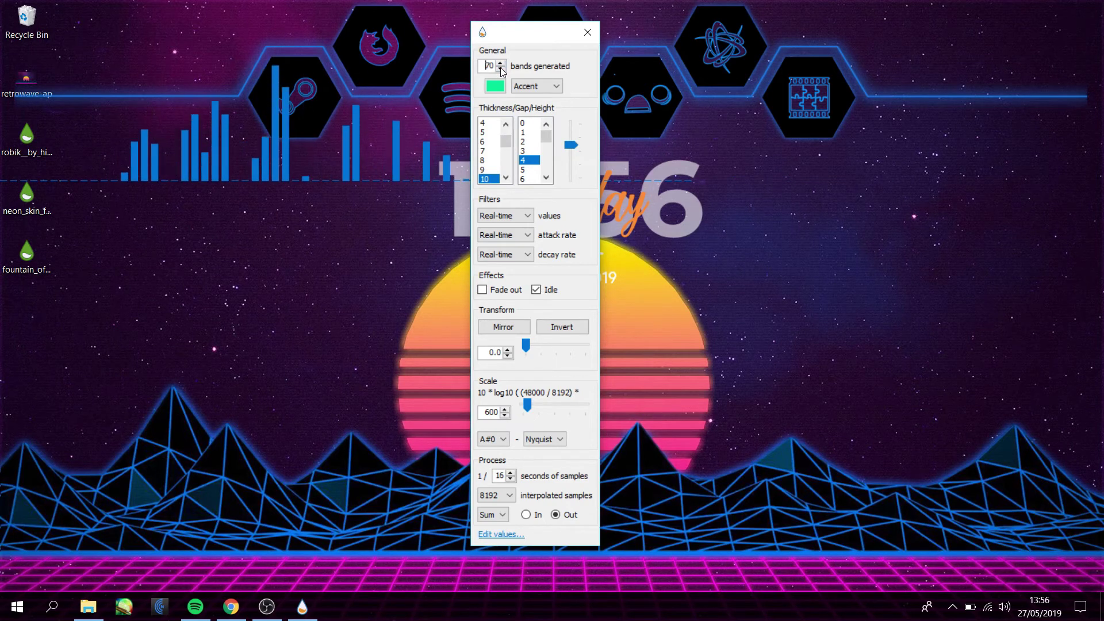
pyautogui.click(501, 69)
pyautogui.click(501, 69)
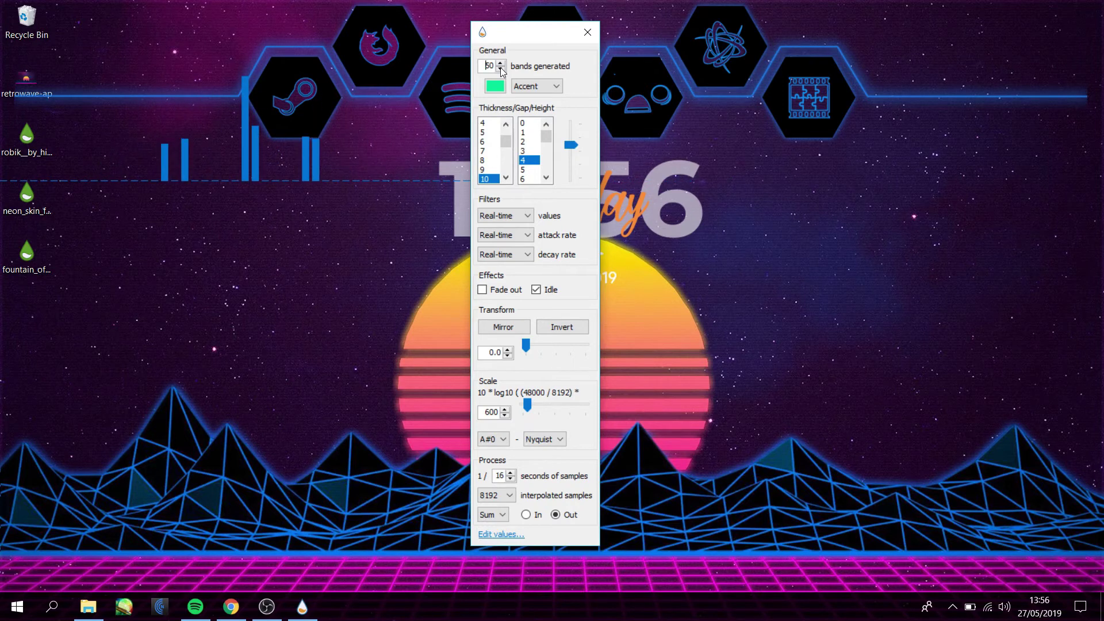
# Reposition the visualizer beside its settings window and set its bar thickness to 15 and gap to 7
pyautogui.moveTo(215, 174); pyautogui.dragTo(544, 409)
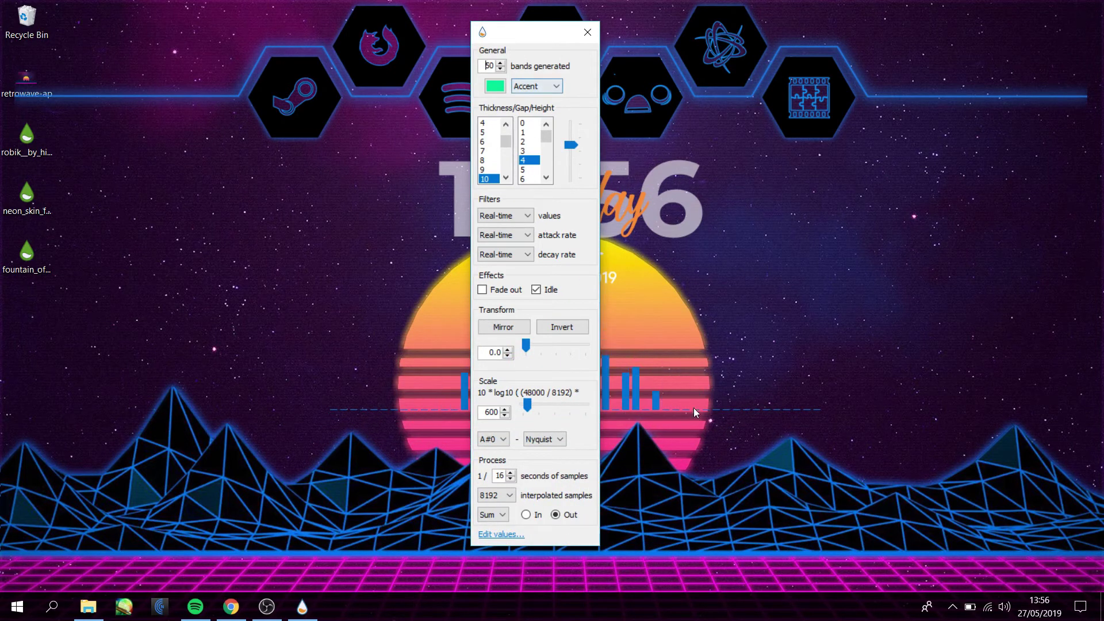
pyautogui.moveTo(652, 401); pyautogui.dragTo(350, 305)
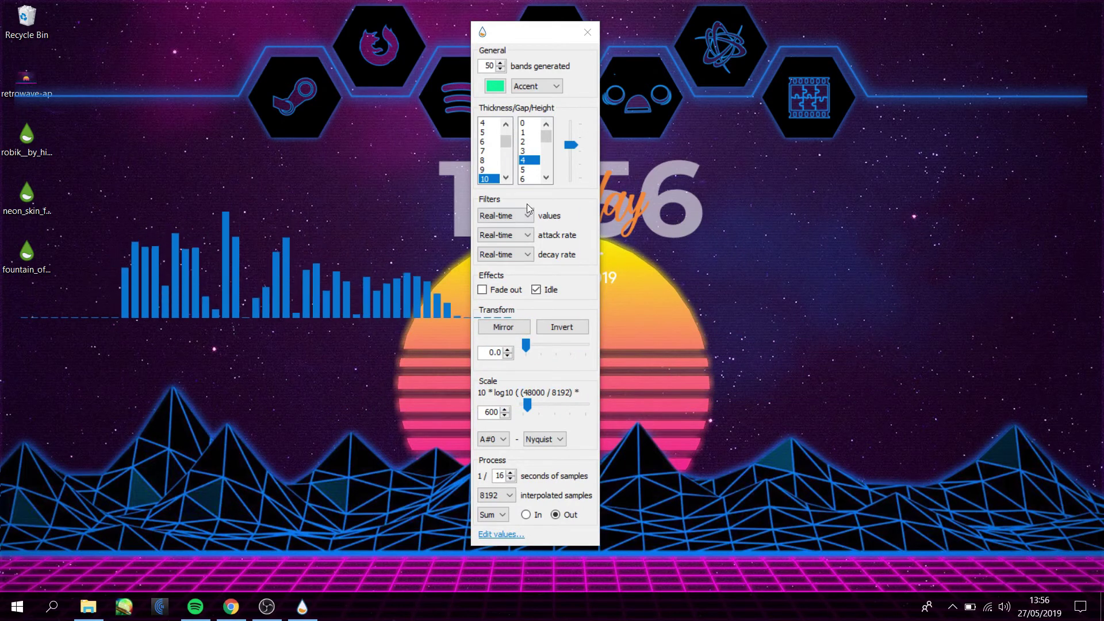
pyautogui.click(528, 169)
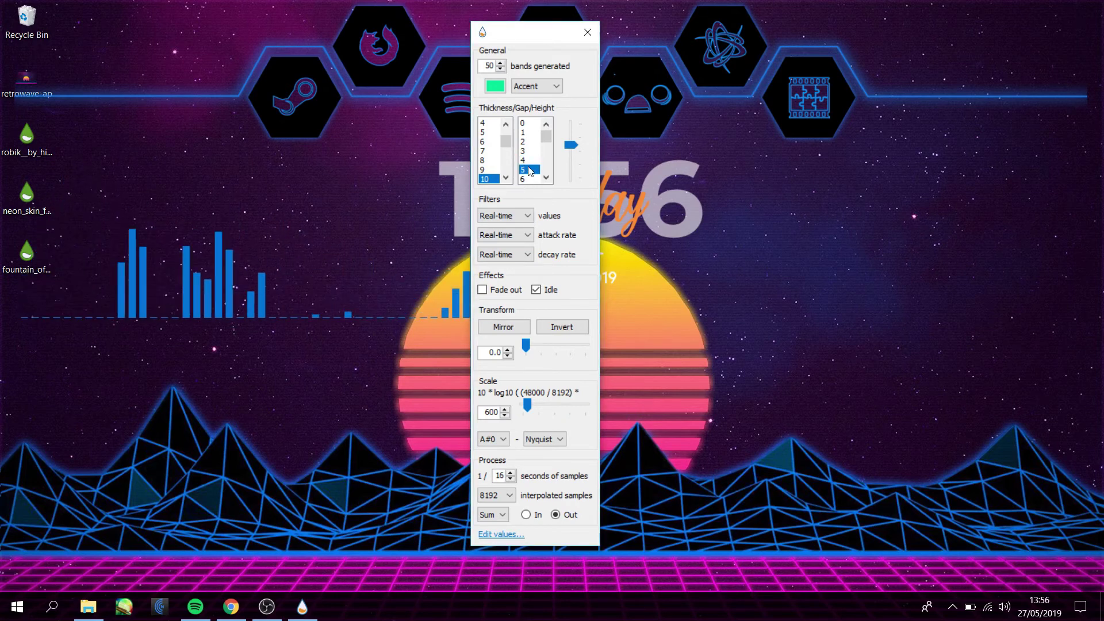
pyautogui.scroll(-1, 498, 175)
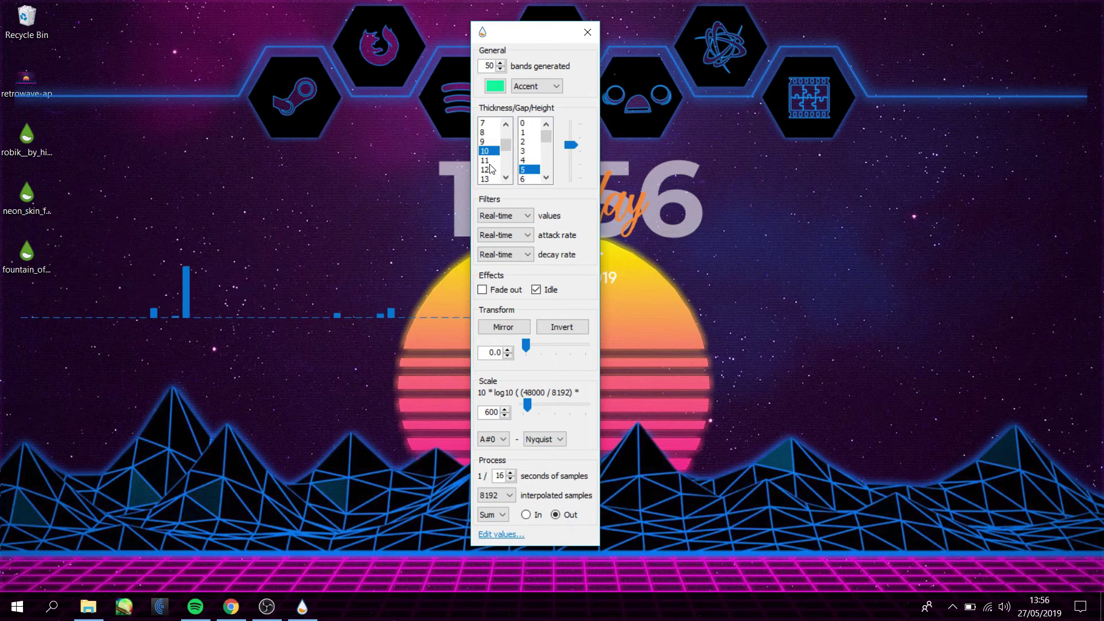
pyautogui.scroll(-2, 491, 173)
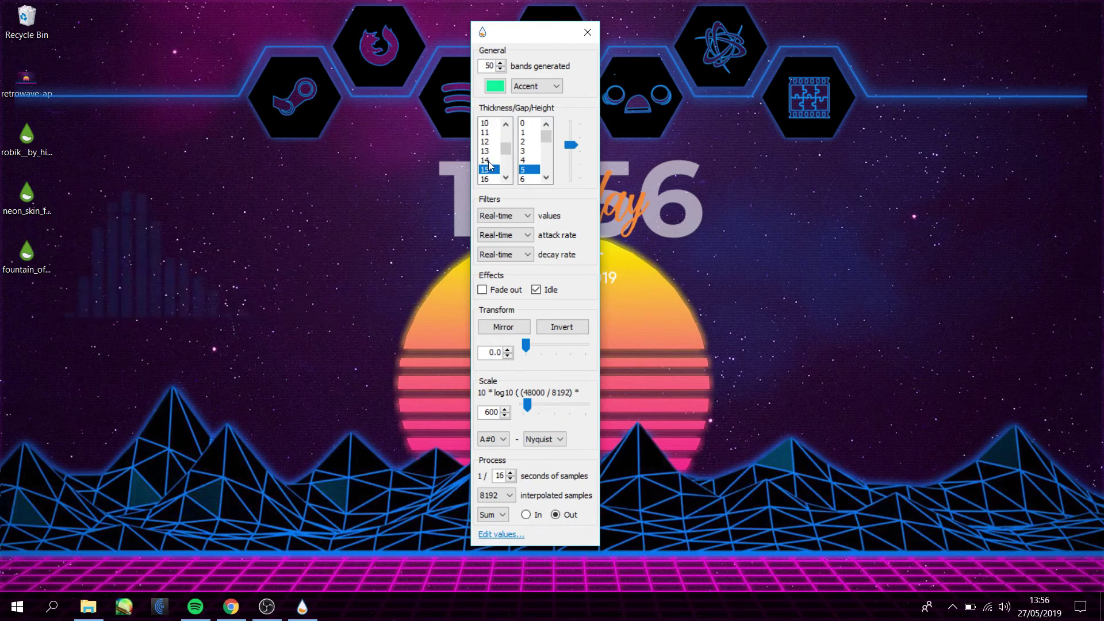
pyautogui.scroll(-1, 523, 171)
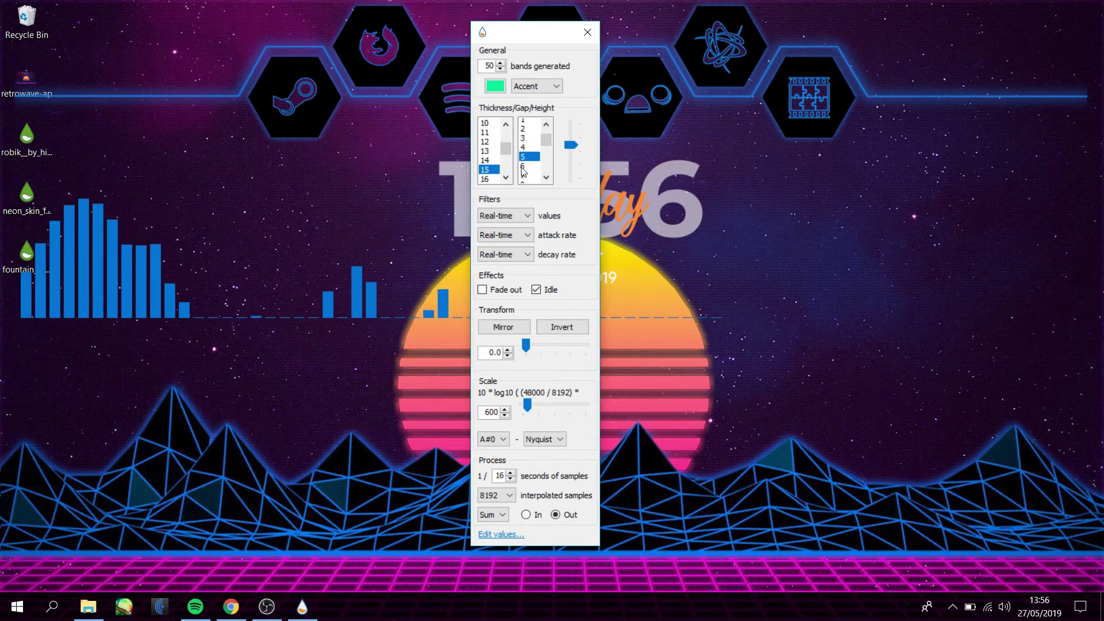
pyautogui.scroll(-1, 529, 170)
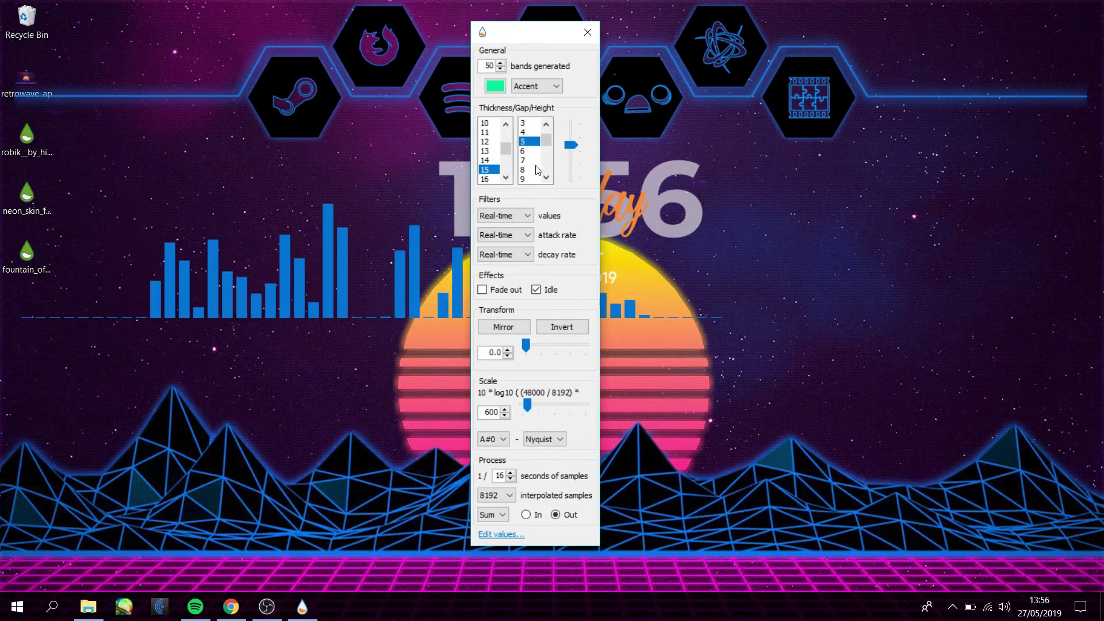
pyautogui.click(530, 161)
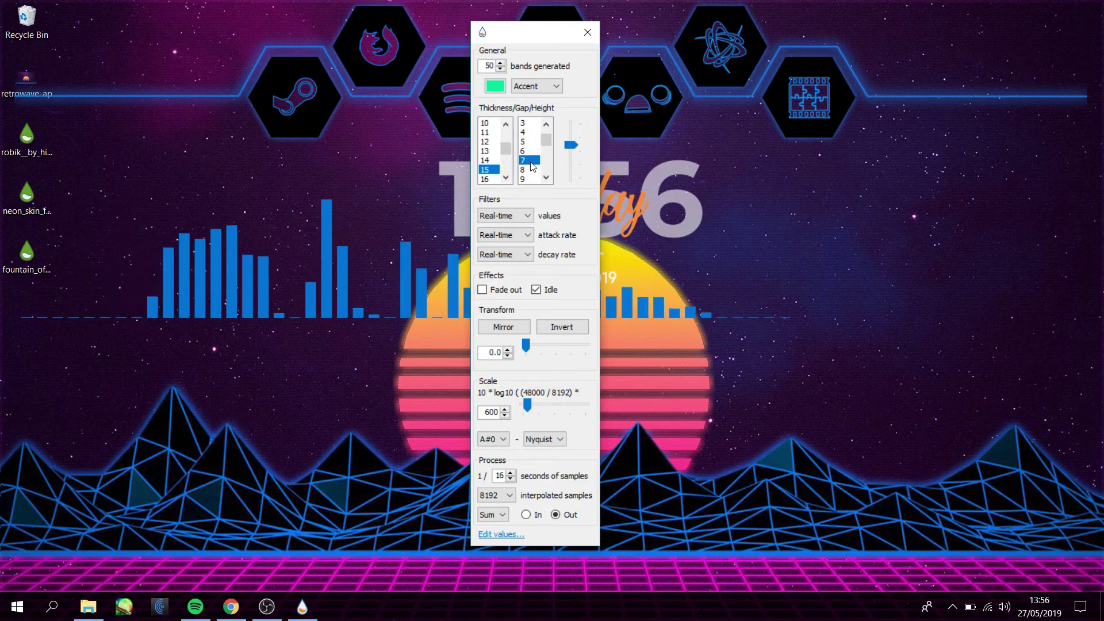
pyautogui.scroll(-1, 530, 166)
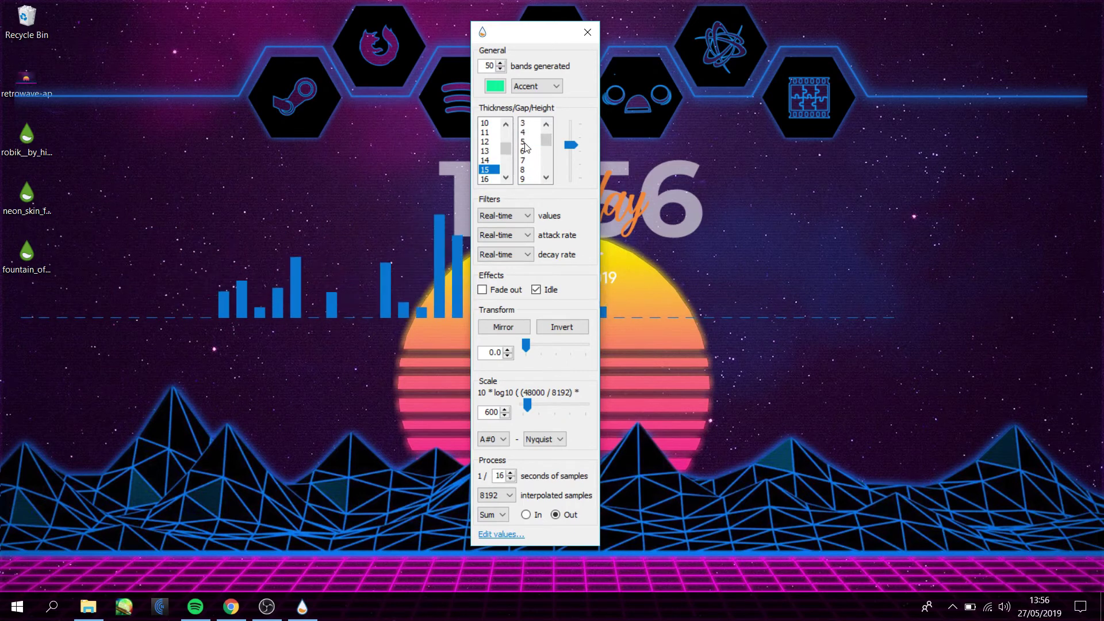
pyautogui.click(534, 162)
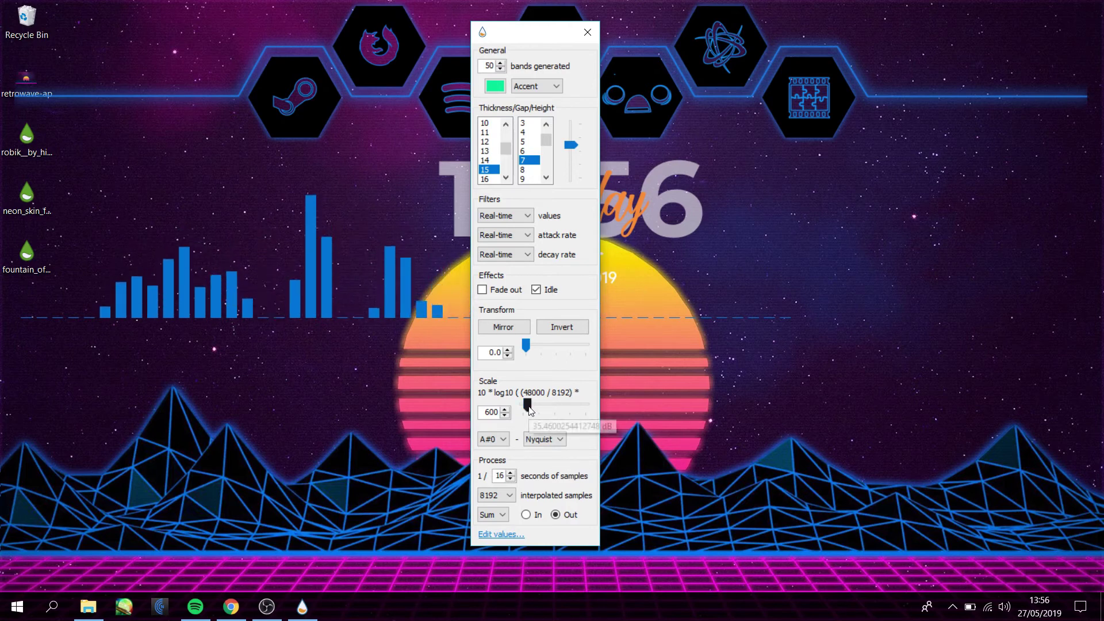
# Raise the visualizer's scale to 8192 and move the bars down to the base of the neon mountains
pyautogui.moveTo(529, 410); pyautogui.dragTo(599, 419)
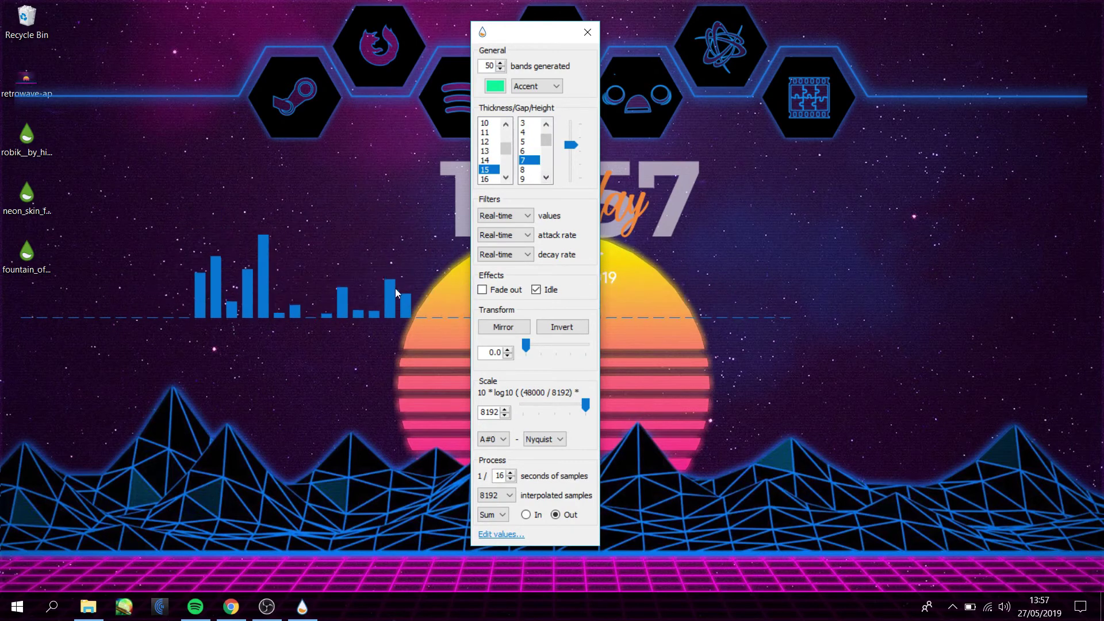
pyautogui.click(397, 317)
pyautogui.moveTo(397, 318); pyautogui.dragTo(540, 542)
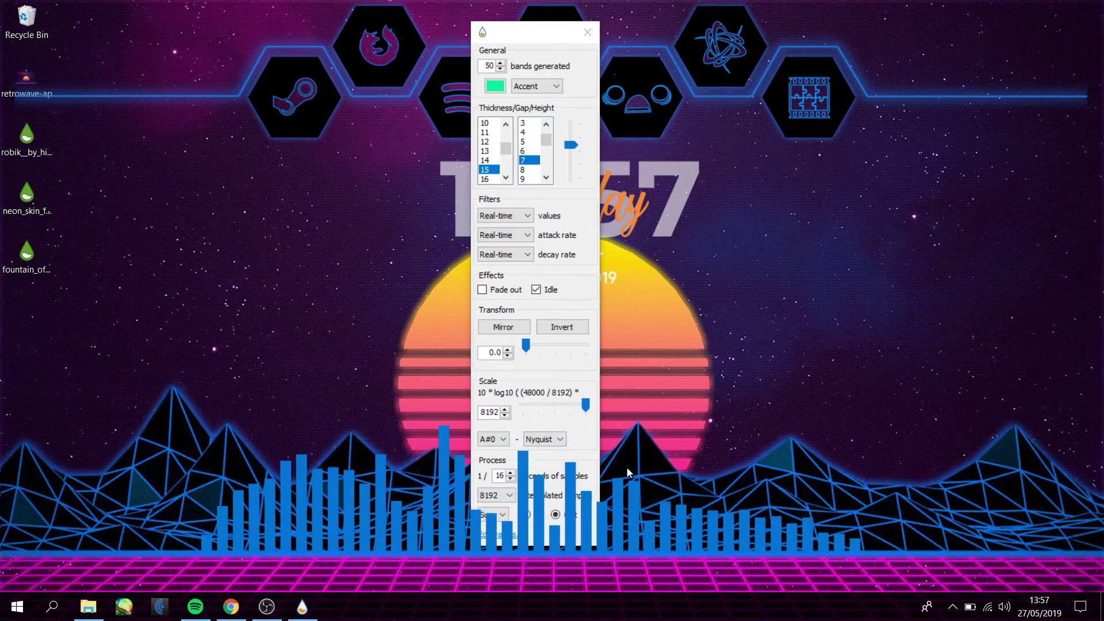
# Increase the visualizer to 60 bands and center it along the base of the mountains
pyautogui.moveTo(527, 42); pyautogui.dragTo(784, 35)
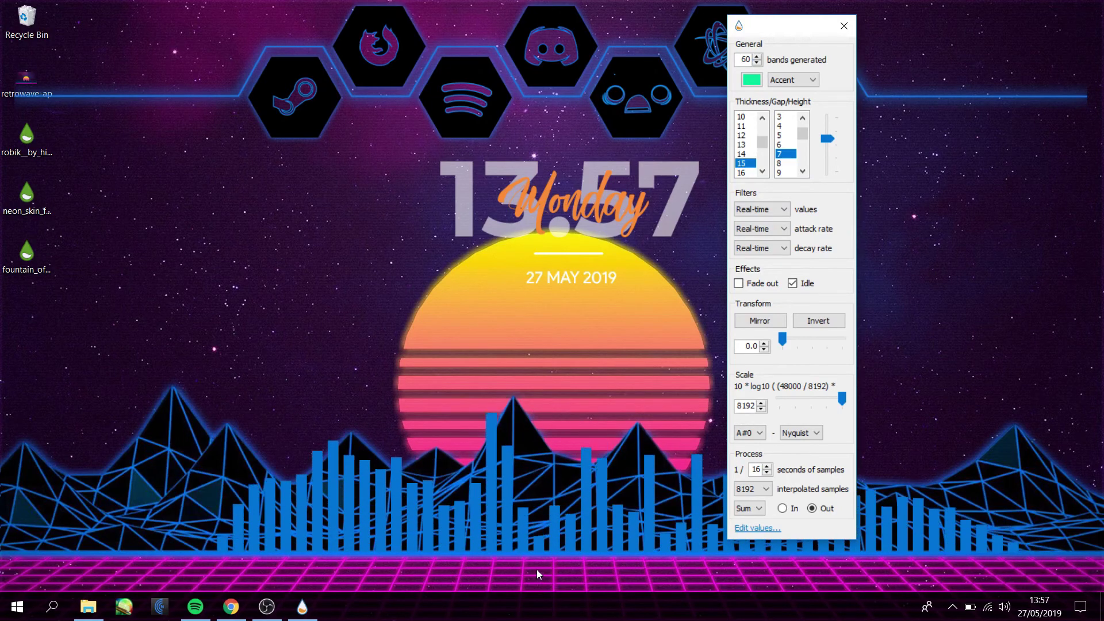
pyautogui.click(512, 548)
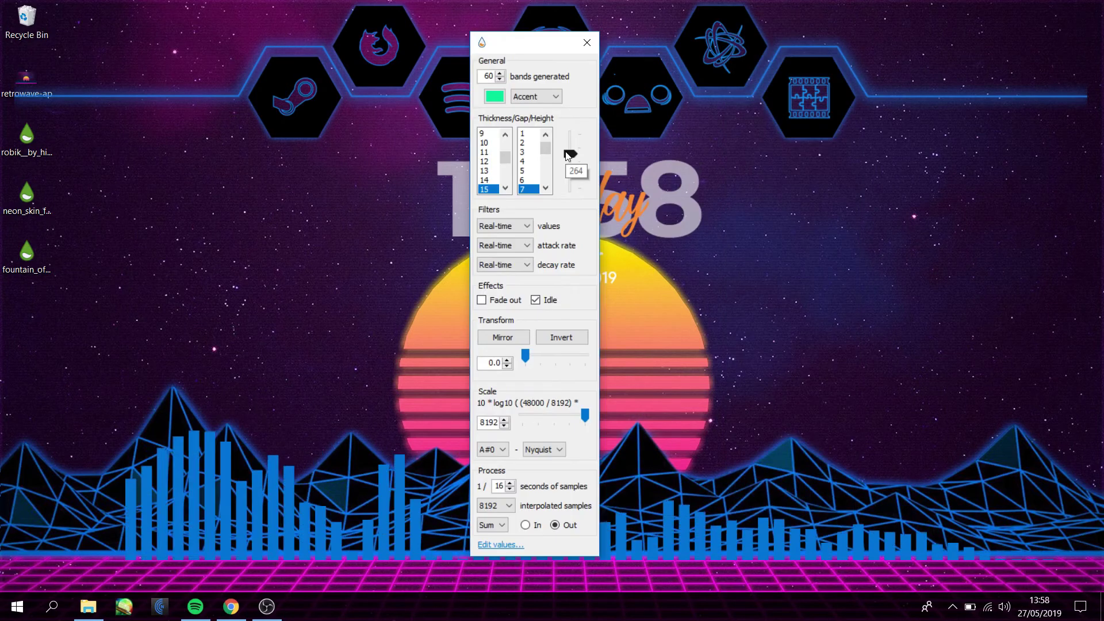
# Set BarHeight to 400 in the visualizer's Variables file, then save and close the file
pyautogui.moveTo(566, 156); pyautogui.dragTo(567, 155)
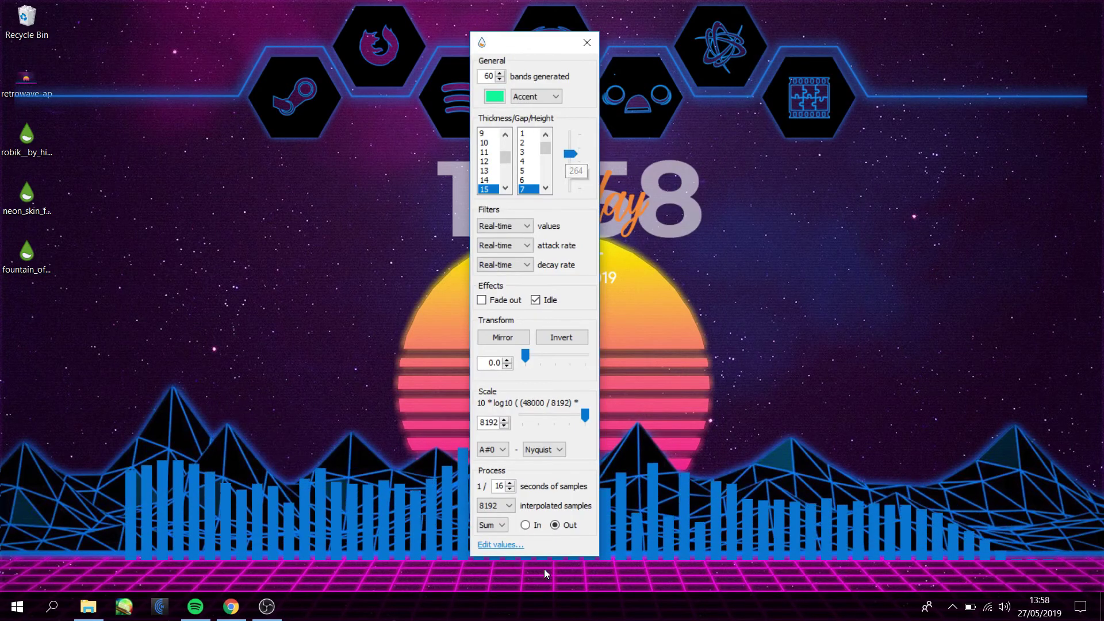
pyautogui.click(511, 545)
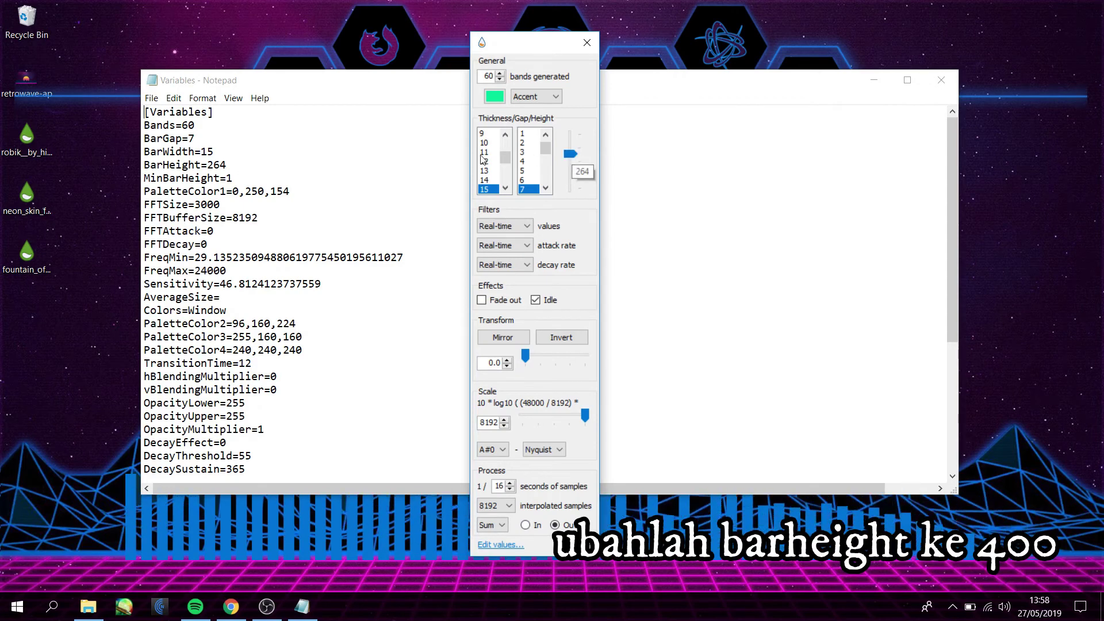
pyautogui.click(365, 165)
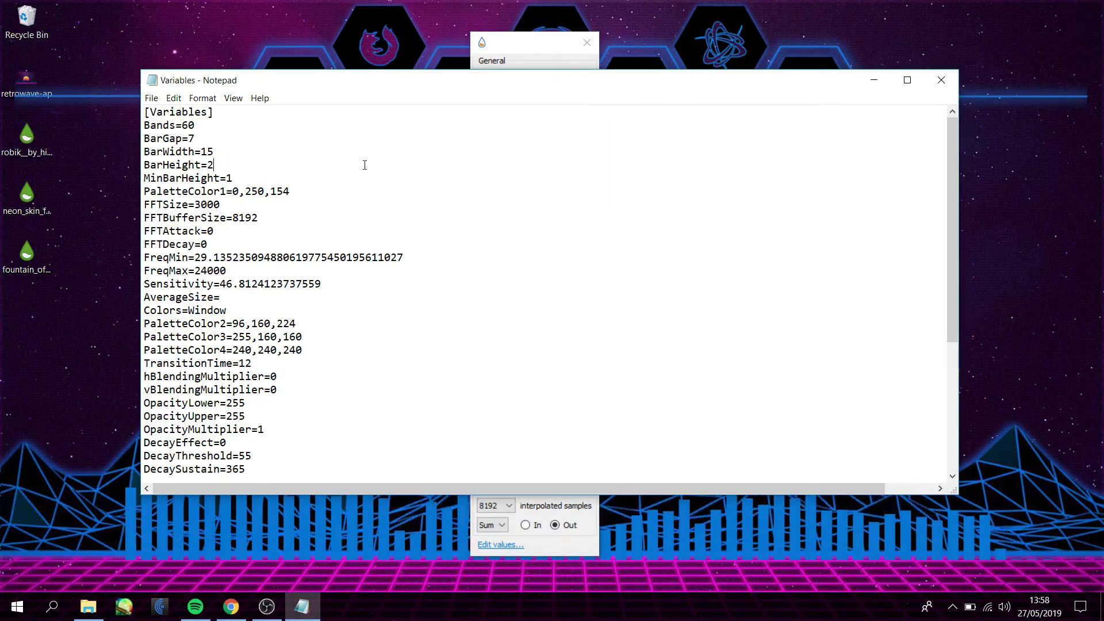
pyautogui.write('400')
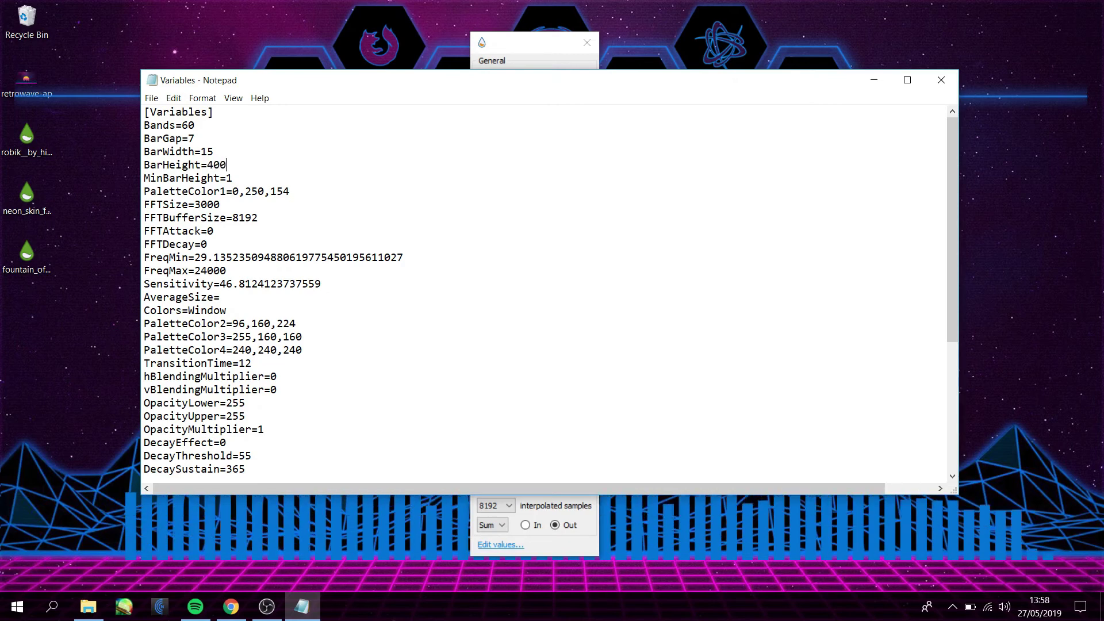
pyautogui.click(151, 98)
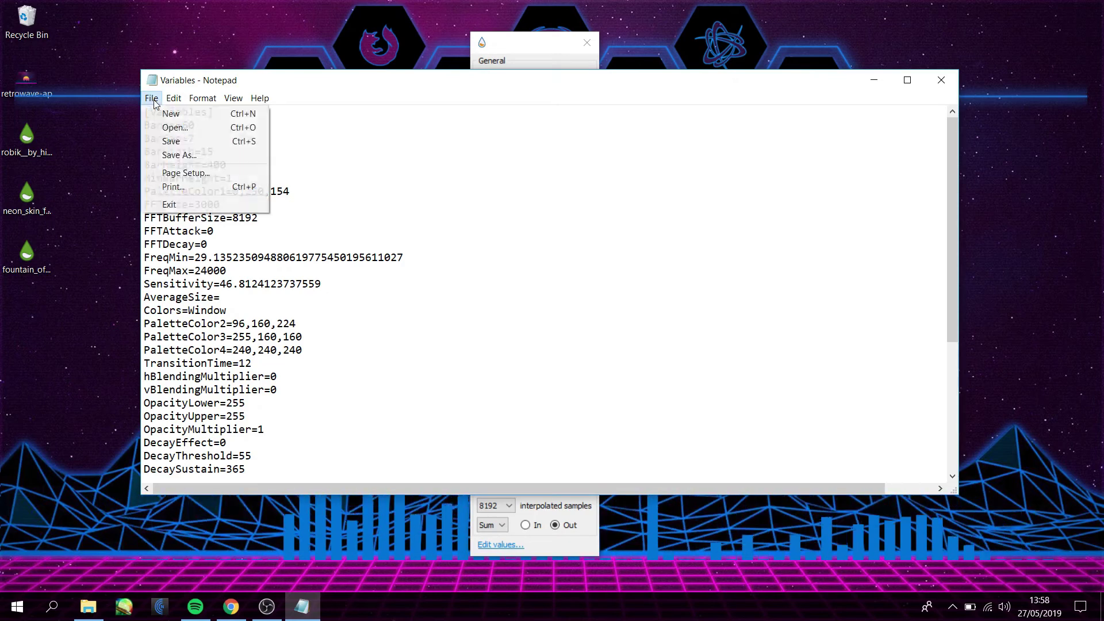
pyautogui.click(163, 142)
pyautogui.click(941, 80)
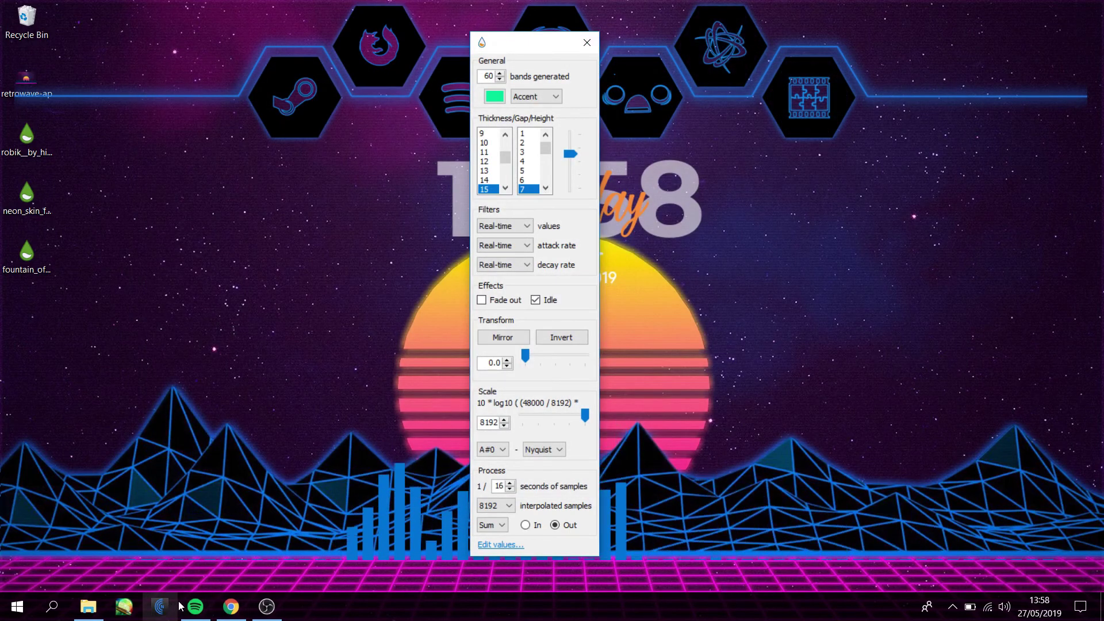
# Refresh Fountain of Colors.ini from the Rainmeter manager and close the manager and the visualizer settings
pyautogui.rightClick(415, 553)
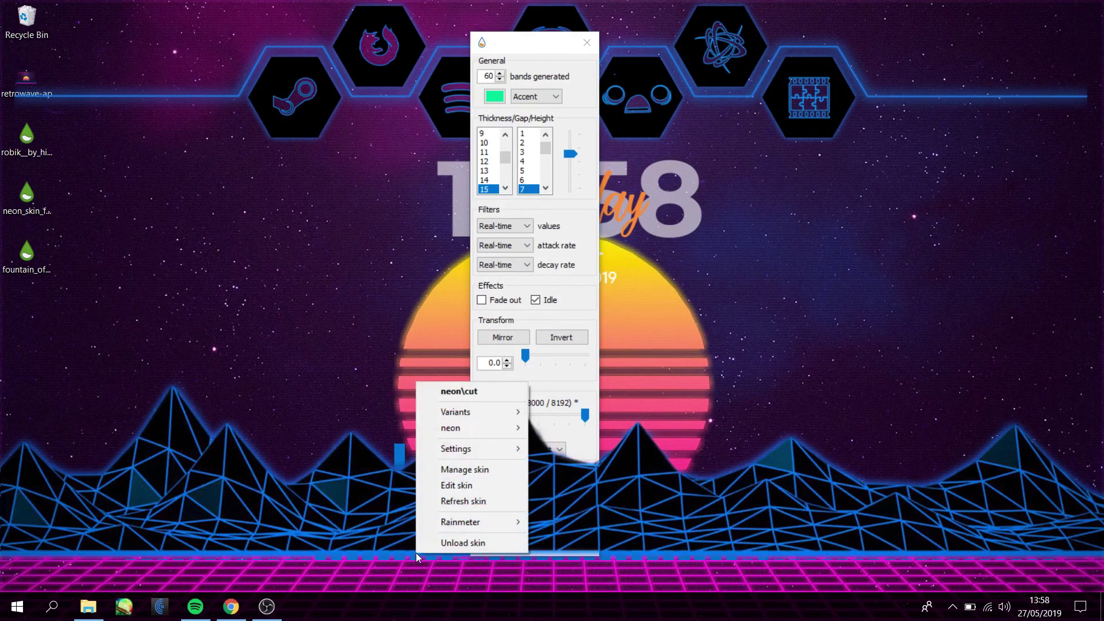
pyautogui.click(954, 607)
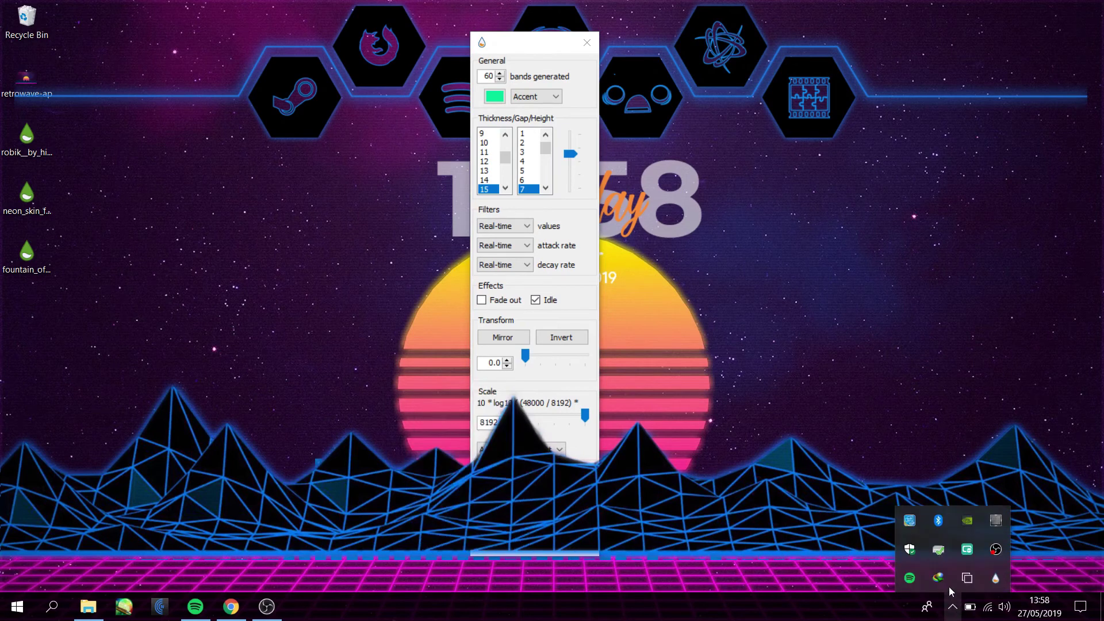
pyautogui.click(996, 582)
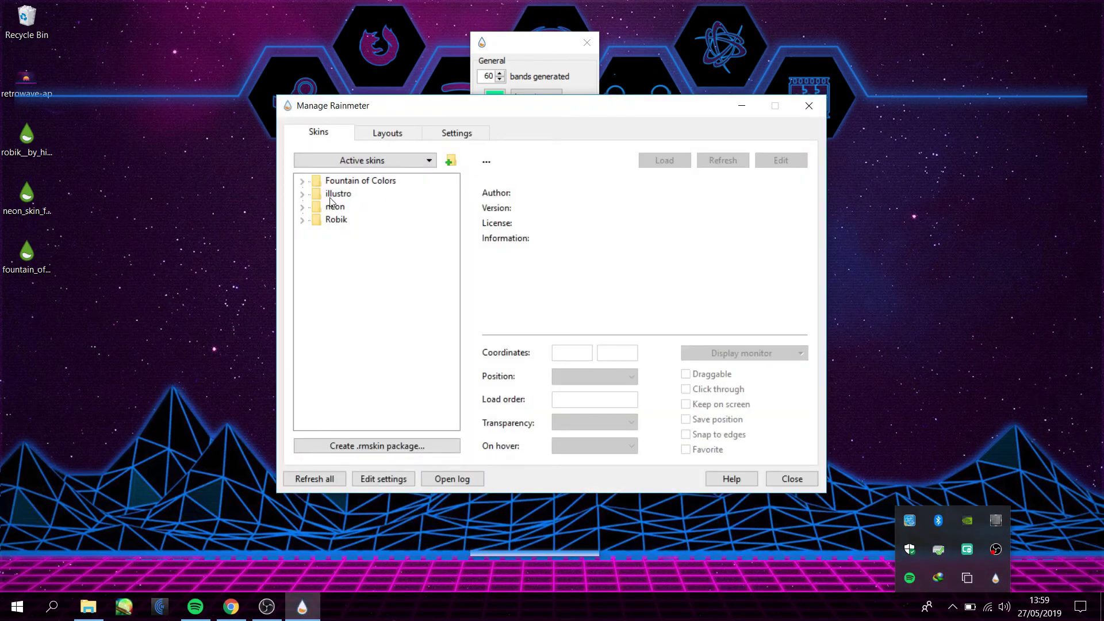
pyautogui.click(304, 182)
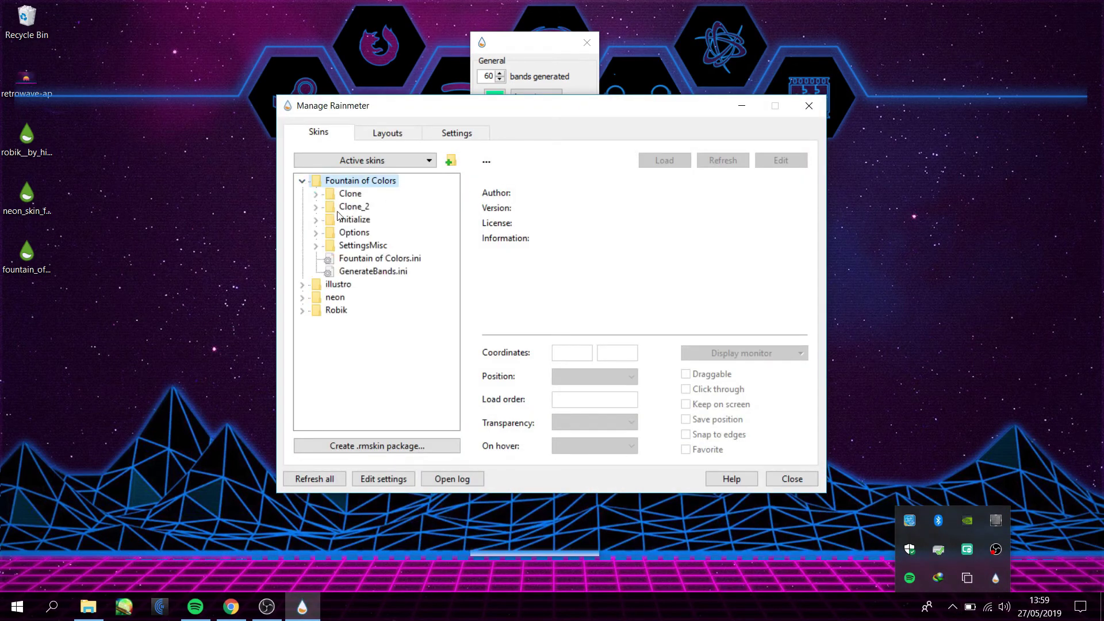
pyautogui.click(363, 258)
pyautogui.click(704, 160)
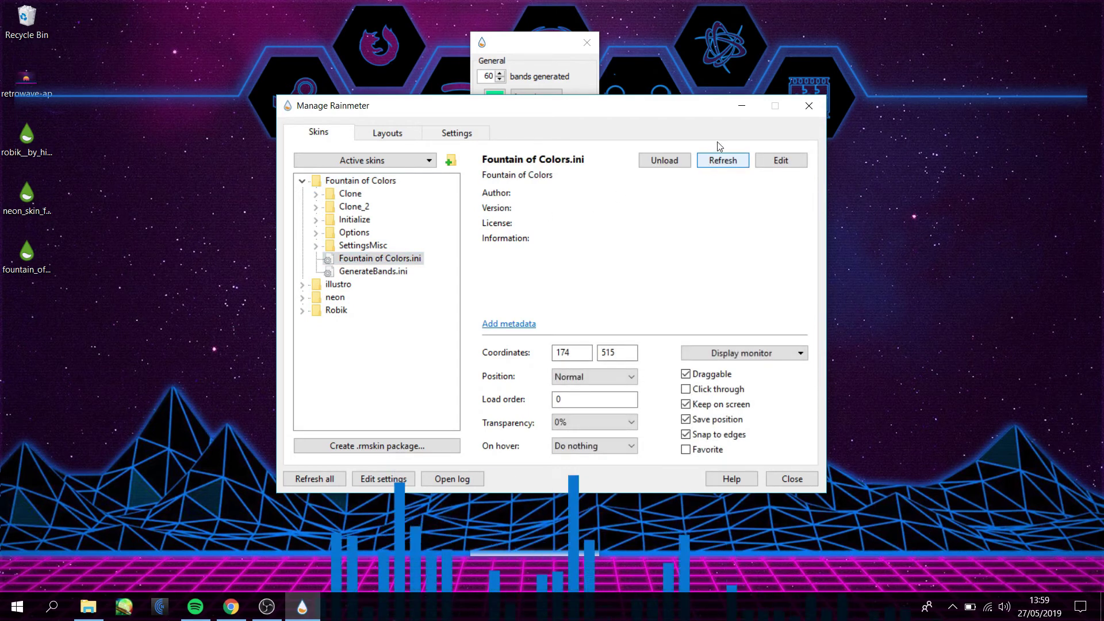
pyautogui.click(808, 105)
pyautogui.click(592, 44)
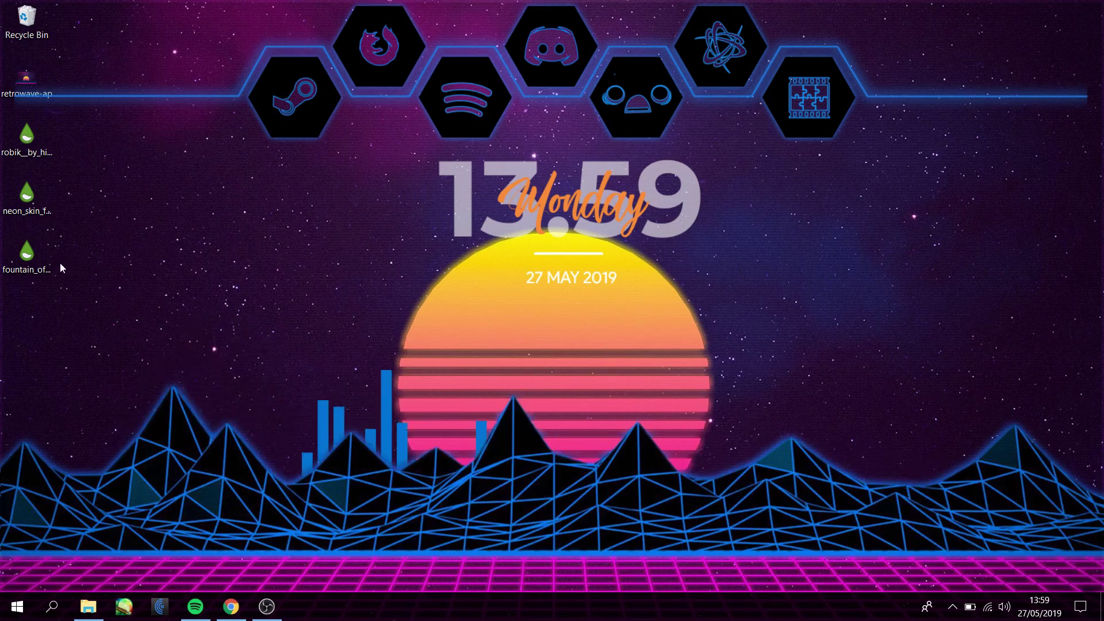
# Delete the downloaded wallpaper image and three skin installer files from the desktop, then refresh the desktop
pyautogui.moveTo(43, 298); pyautogui.dragTo(37, 12)
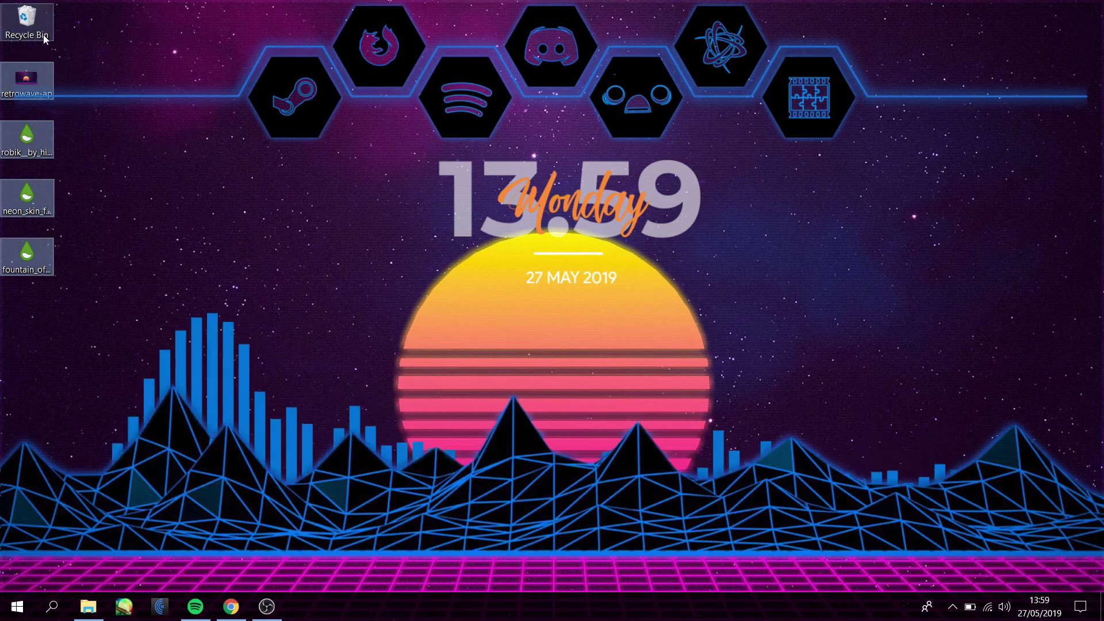
pyautogui.rightClick(104, 36)
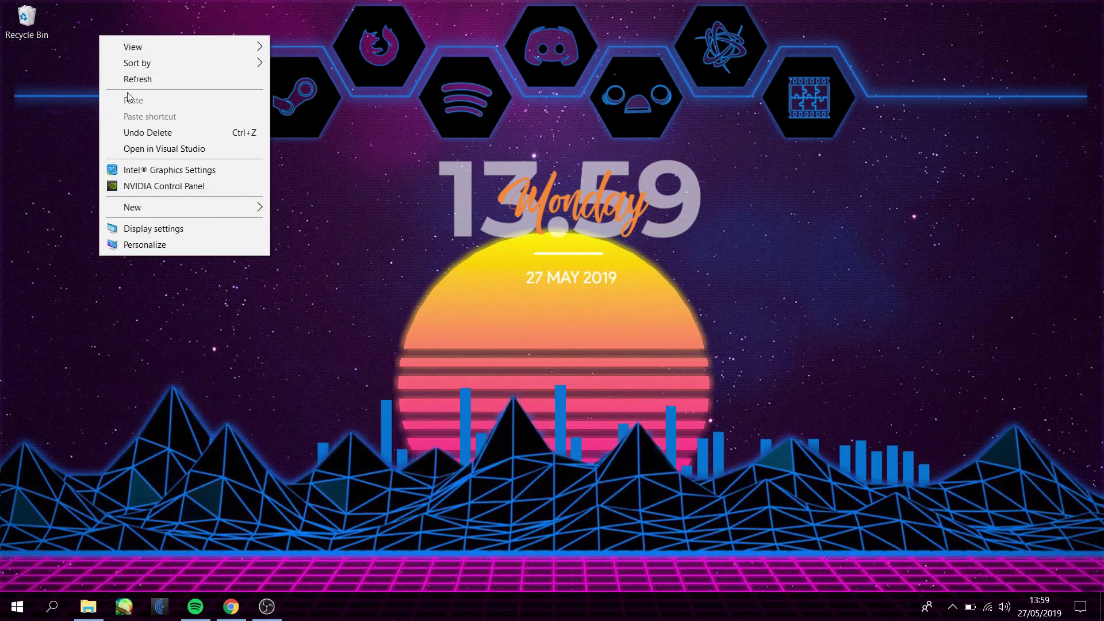
pyautogui.click(137, 79)
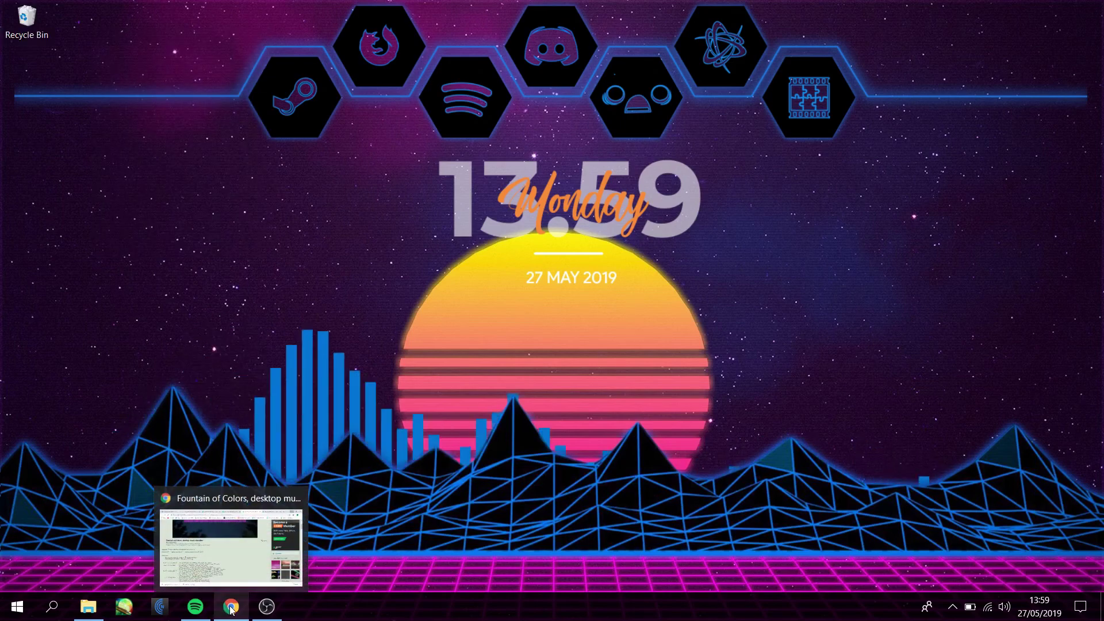
# Switch to Chrome and download the TranslucentTaskbar 1.2 skin from its DeviantArt page to the Desktop folder
pyautogui.click(230, 537)
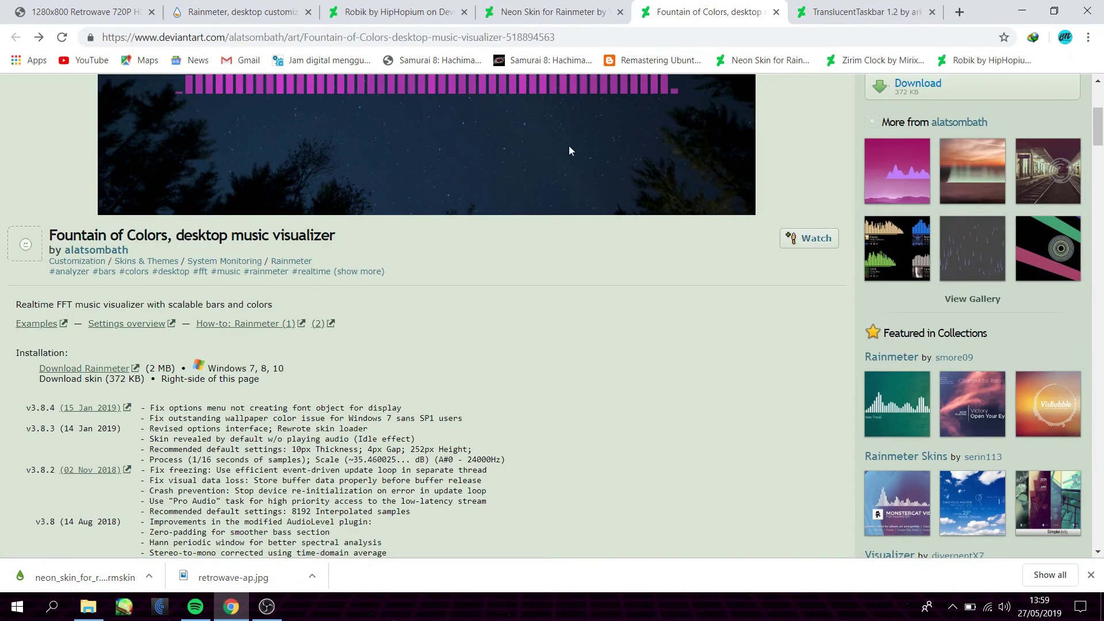
pyautogui.click(827, 16)
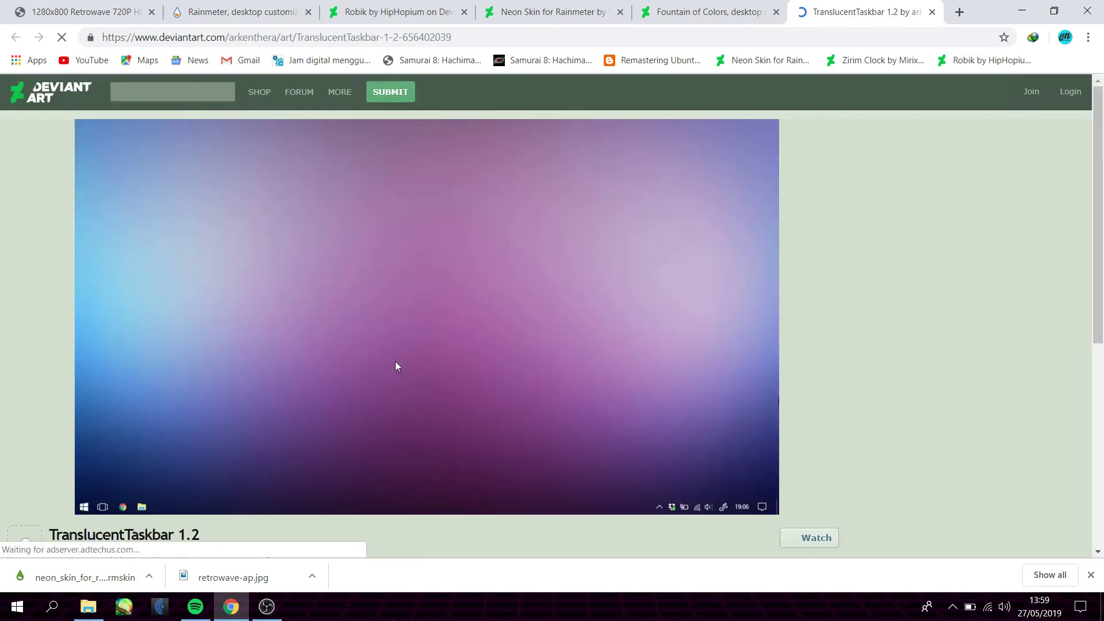
pyautogui.scroll(-5, 395, 361)
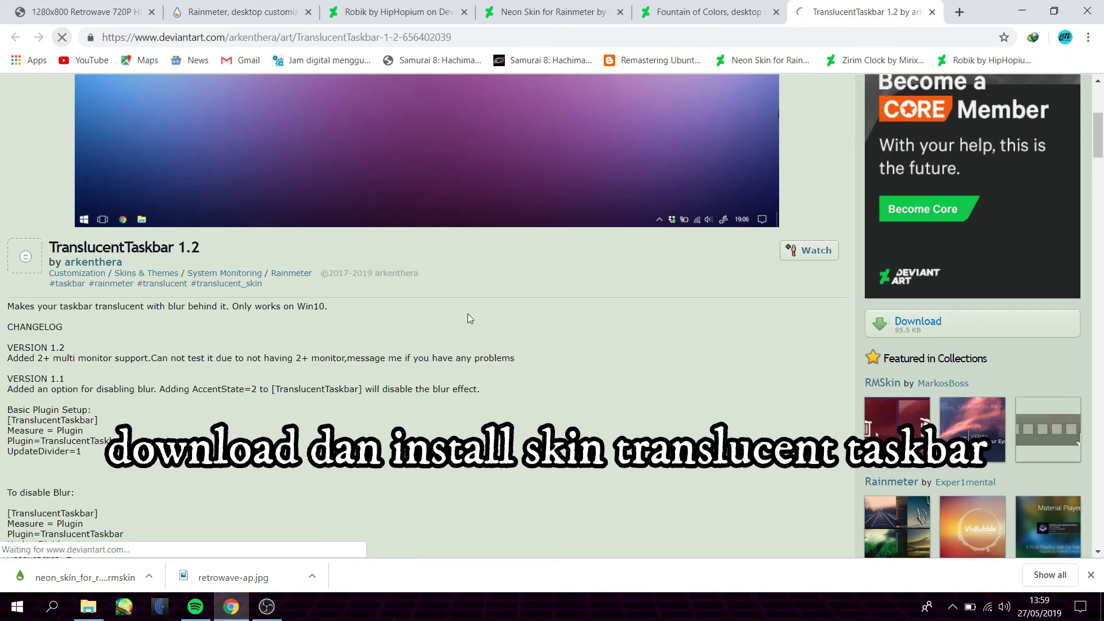
pyautogui.scroll(-2, 467, 318)
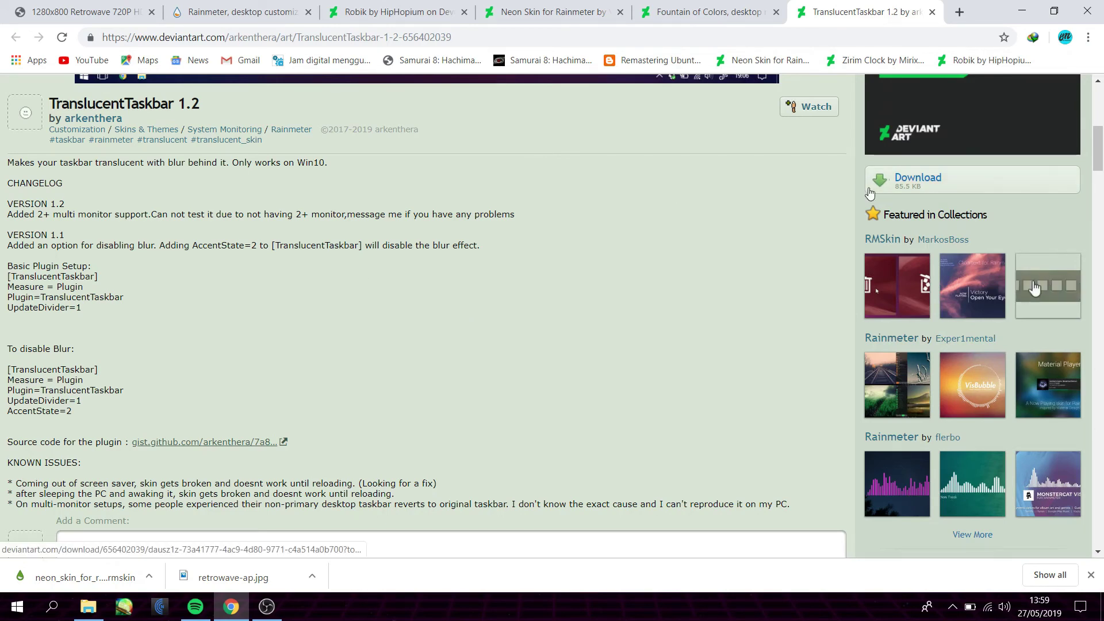
pyautogui.scroll(-5, 470, 392)
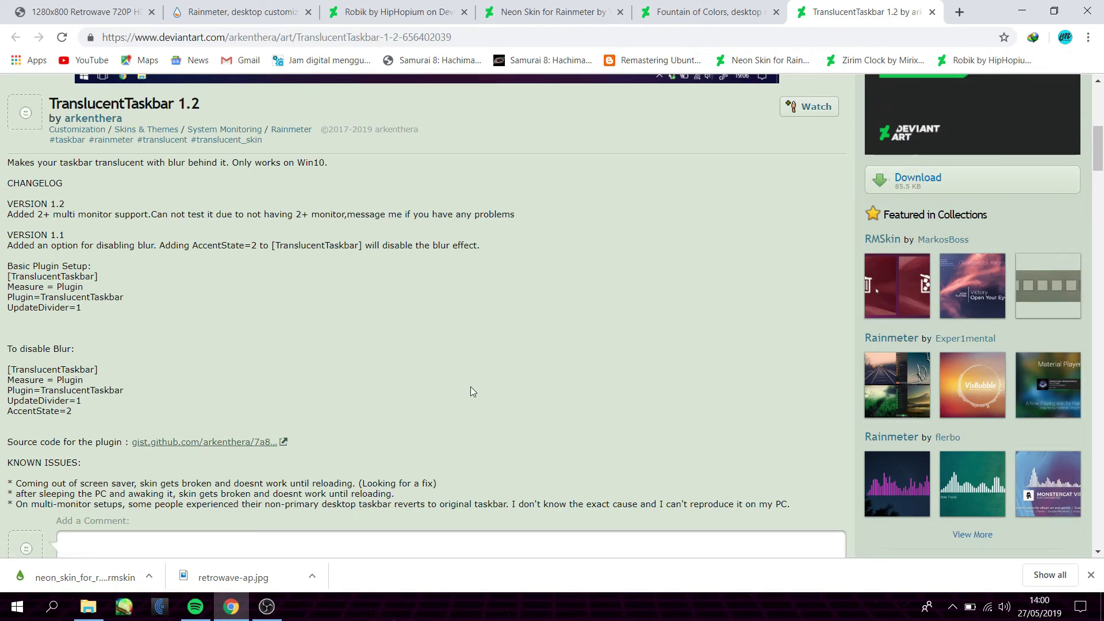
pyautogui.scroll(7, 897, 178)
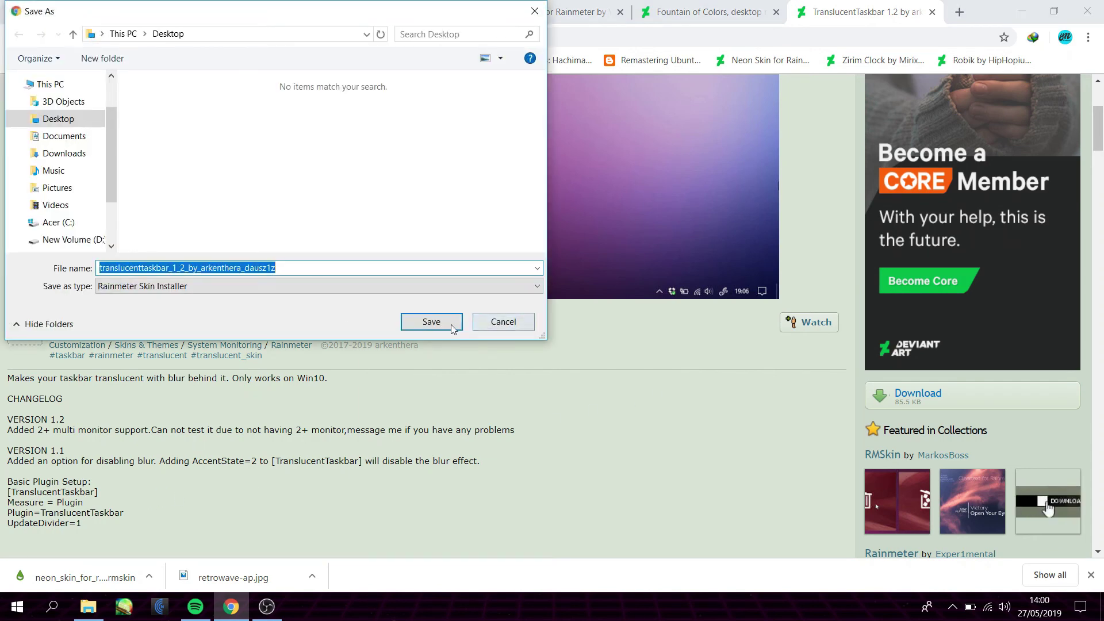
pyautogui.click(452, 327)
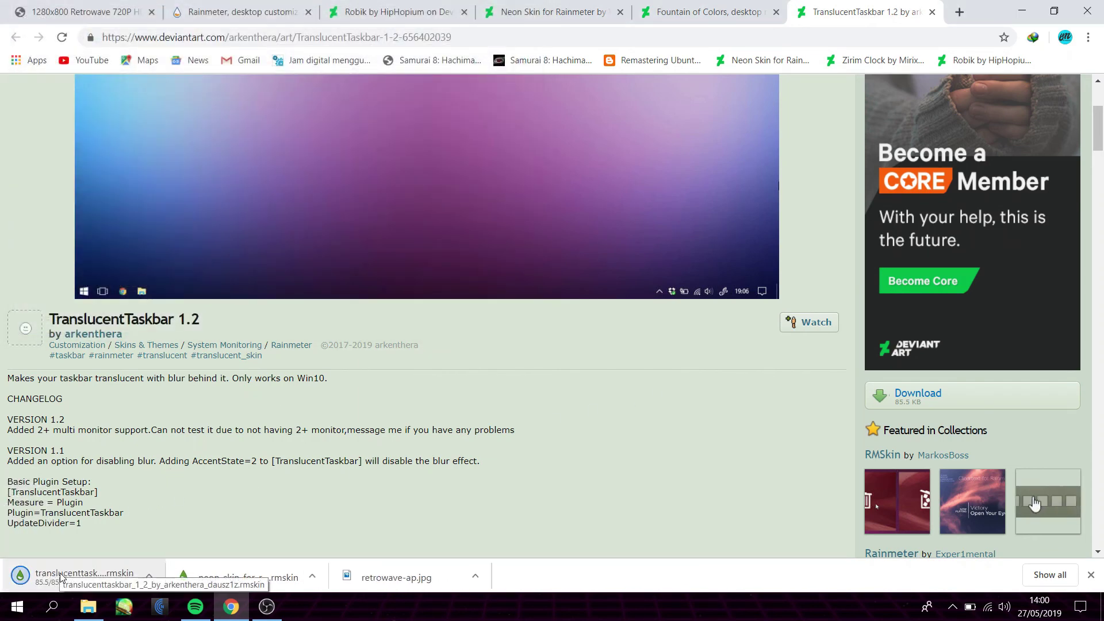
# Install the downloaded TranslucentTaskbar skin with its included plugin and minimize the browser
pyautogui.click(60, 577)
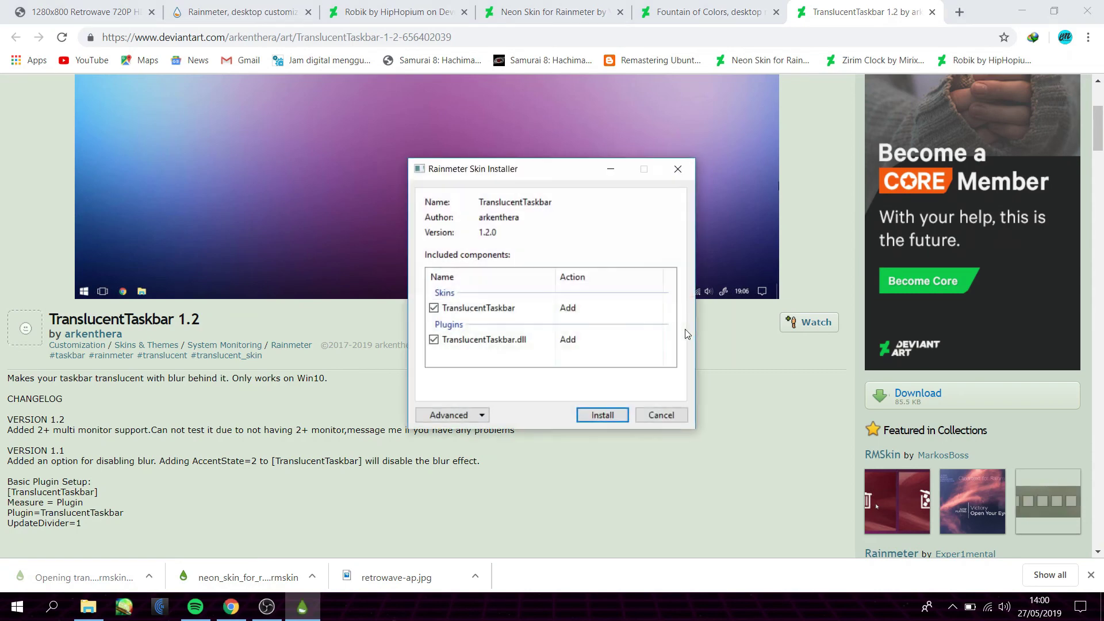
pyautogui.click(602, 415)
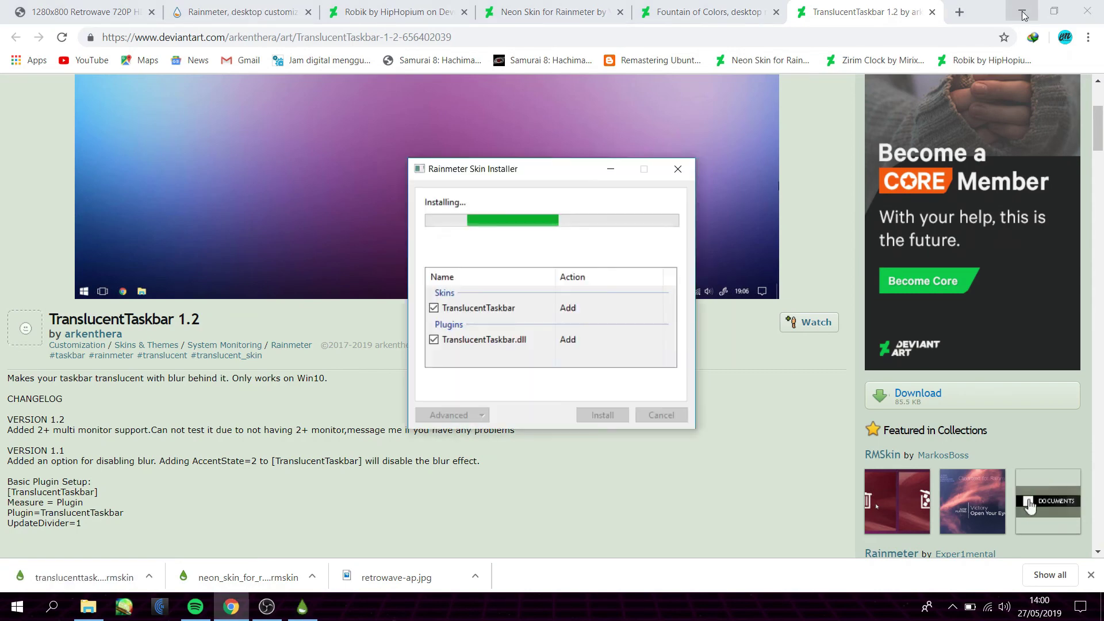
pyautogui.click(1022, 12)
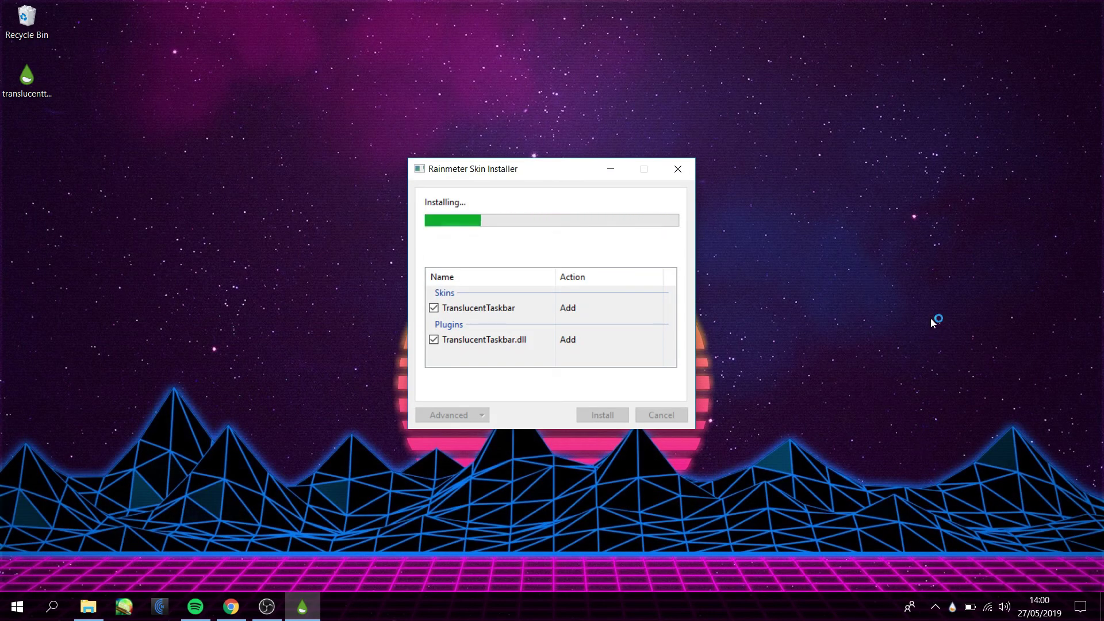
# Load TranslucentTaskbar's Sample.ini from the Rainmeter manager, then close the manager
pyautogui.click(935, 610)
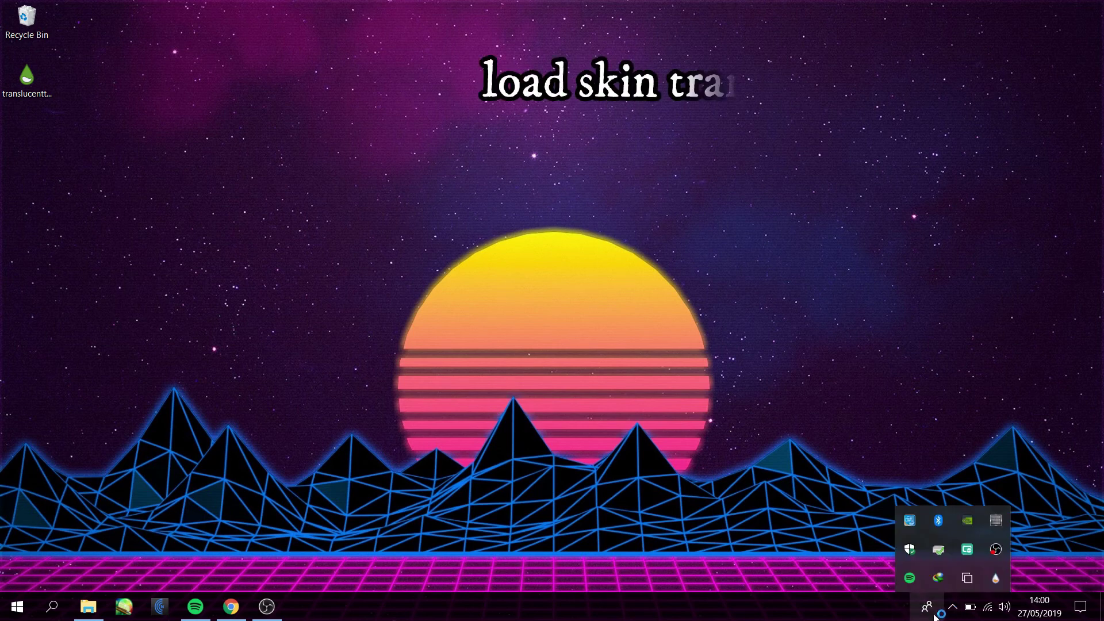
pyautogui.click(996, 578)
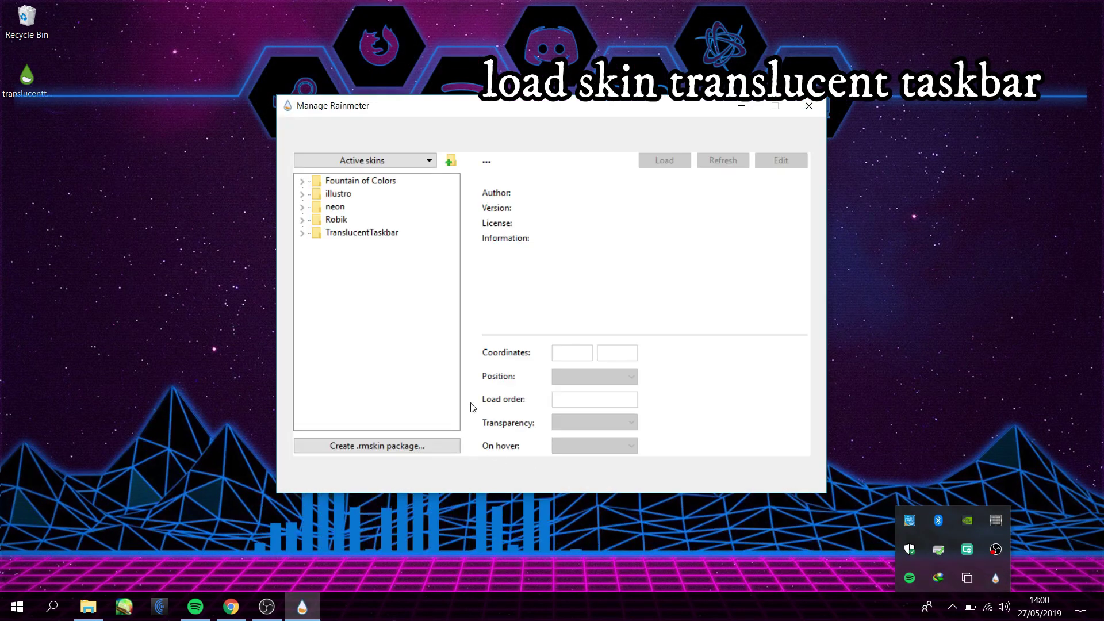
pyautogui.click(302, 232)
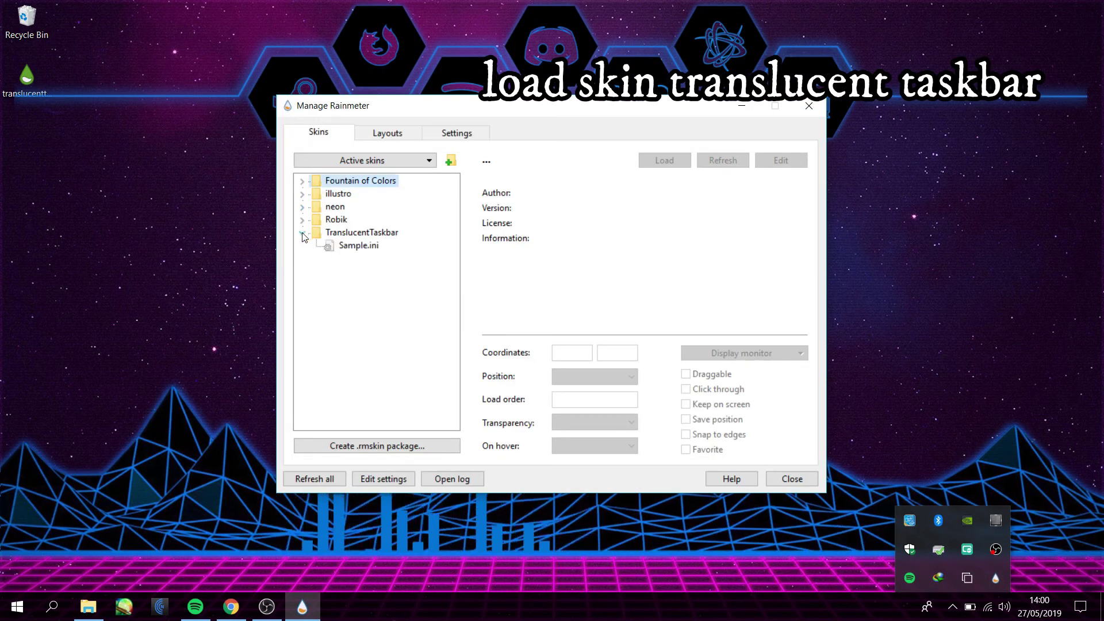
pyautogui.click(359, 244)
pyautogui.click(667, 162)
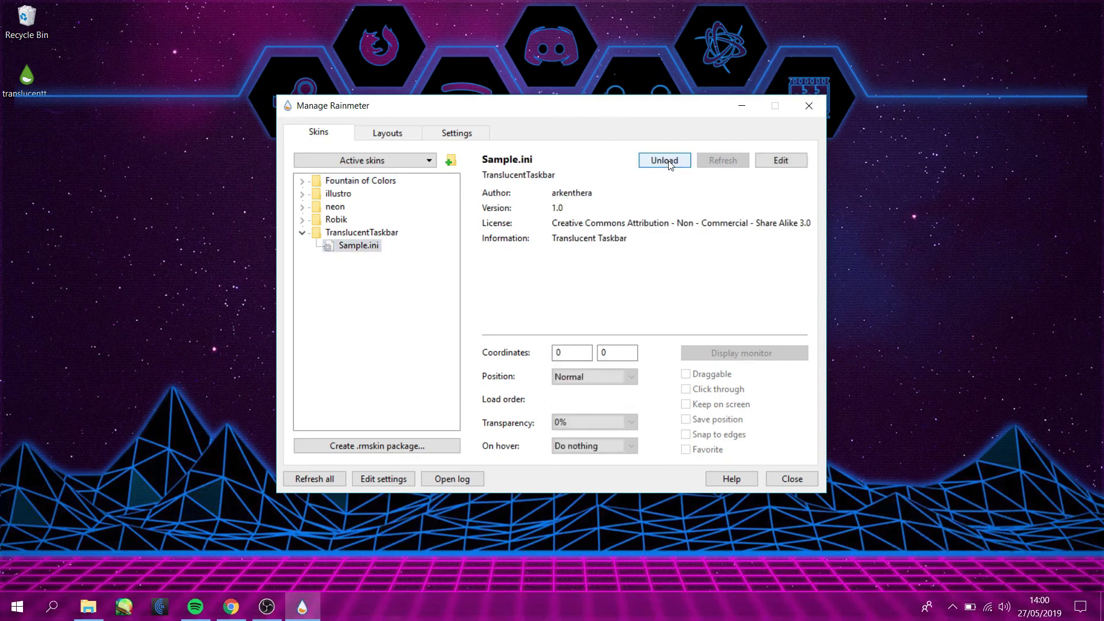
pyautogui.click(809, 105)
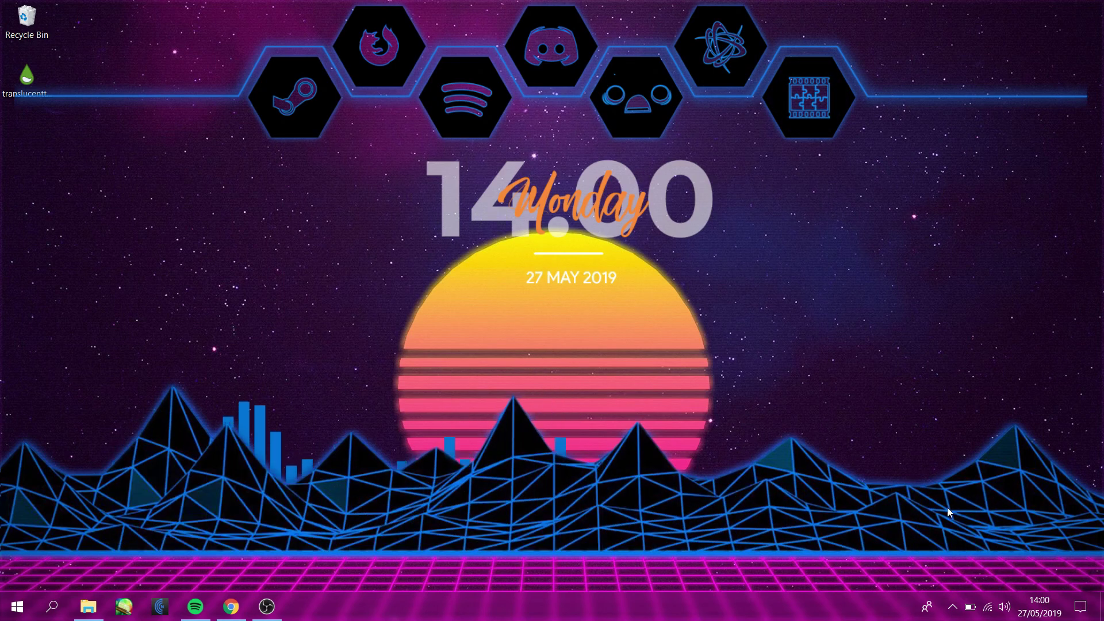
# Hide all desktop icons and refresh the desktop
pyautogui.rightClick(850, 214)
pyautogui.click(882, 258)
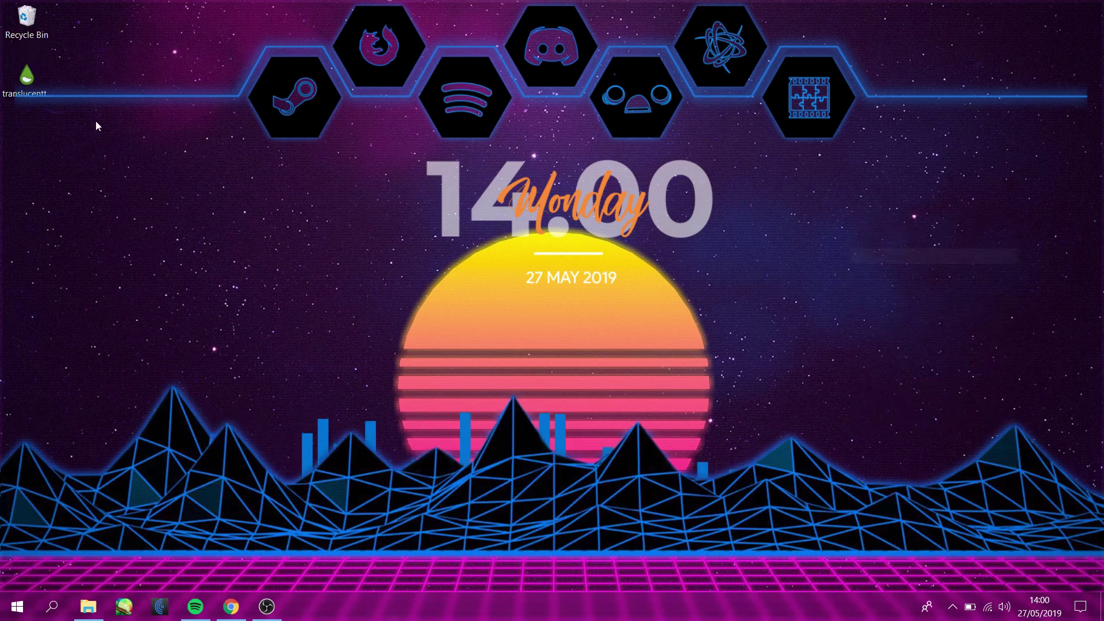
pyautogui.rightClick(94, 19)
pyautogui.moveTo(176, 31)
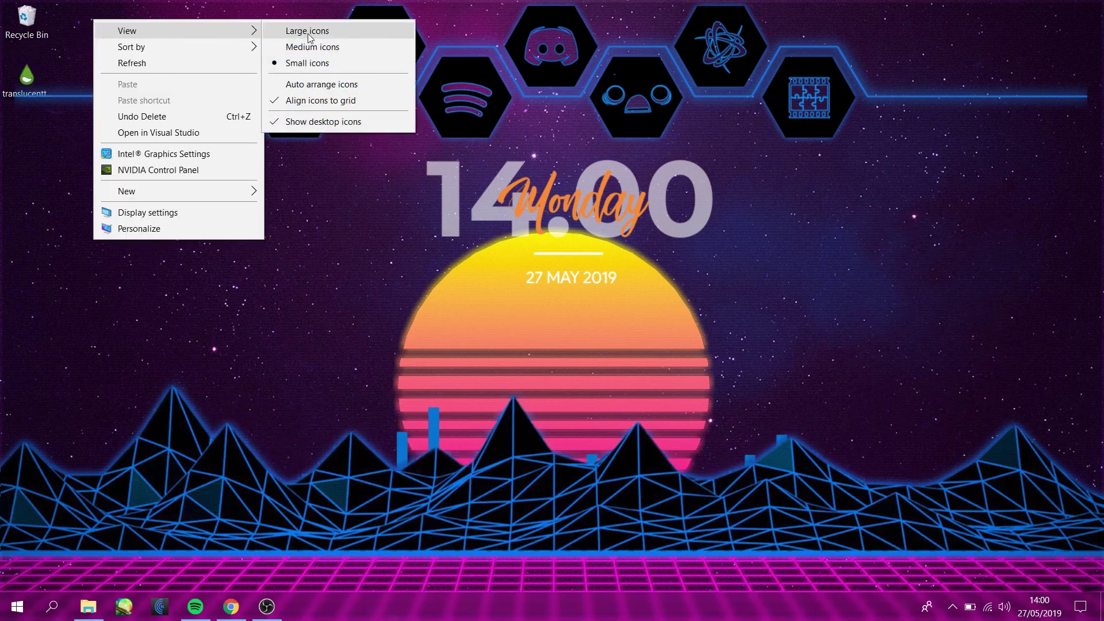
pyautogui.click(310, 122)
pyautogui.rightClick(271, 196)
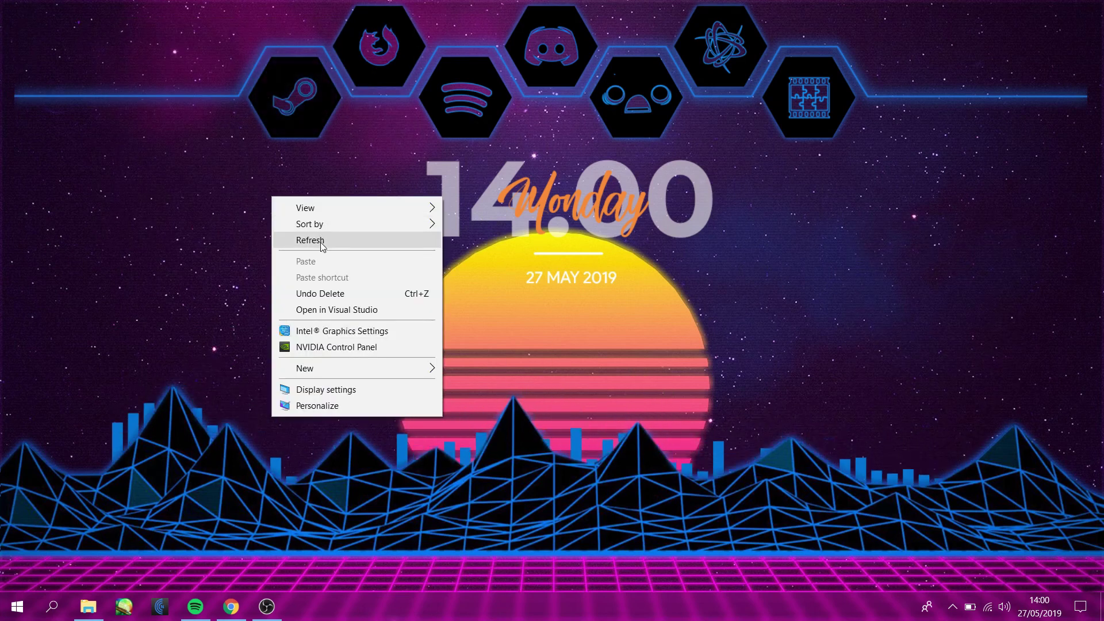
pyautogui.click(310, 239)
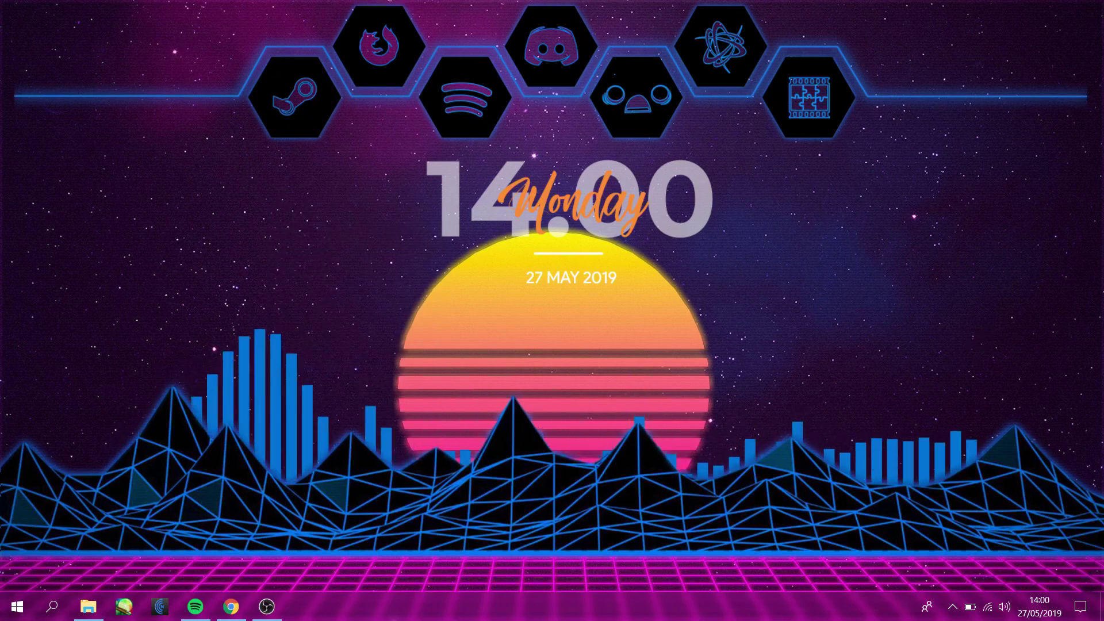
# Switch to Spotify, play "The Ocean" from the NCS gaming playlist, and minimize the window to show the desktop
pyautogui.click(195, 607)
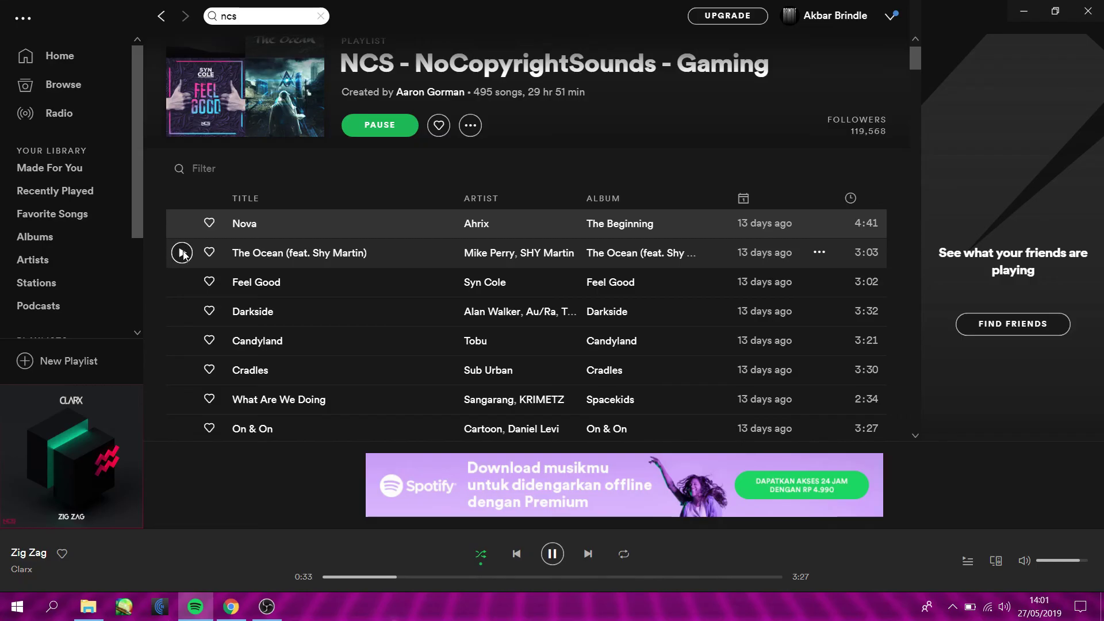
pyautogui.click(182, 253)
pyautogui.click(1024, 11)
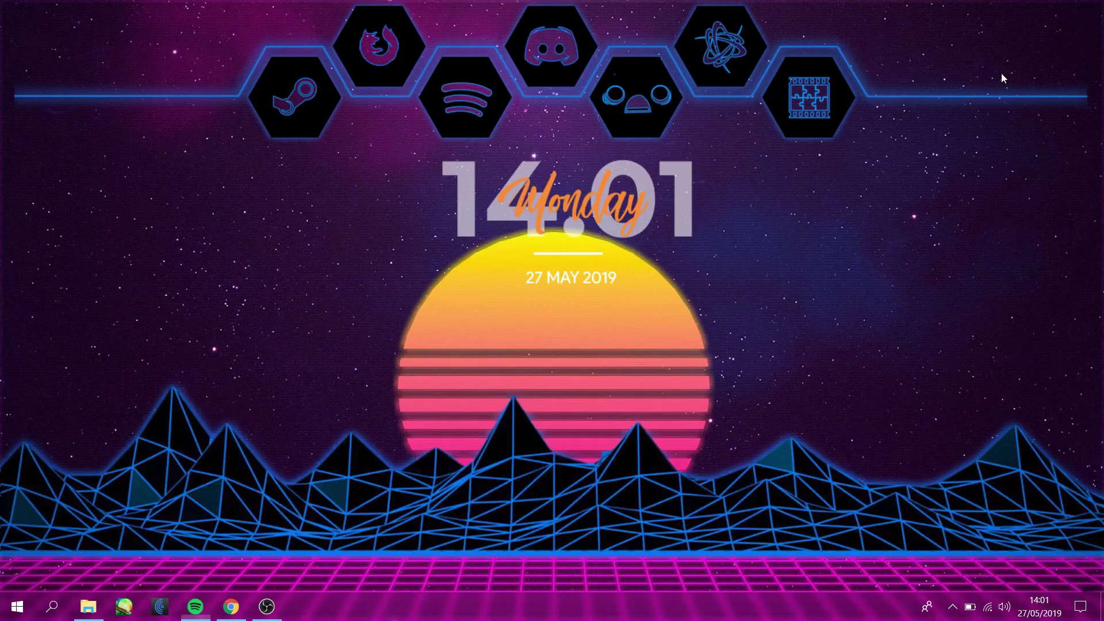